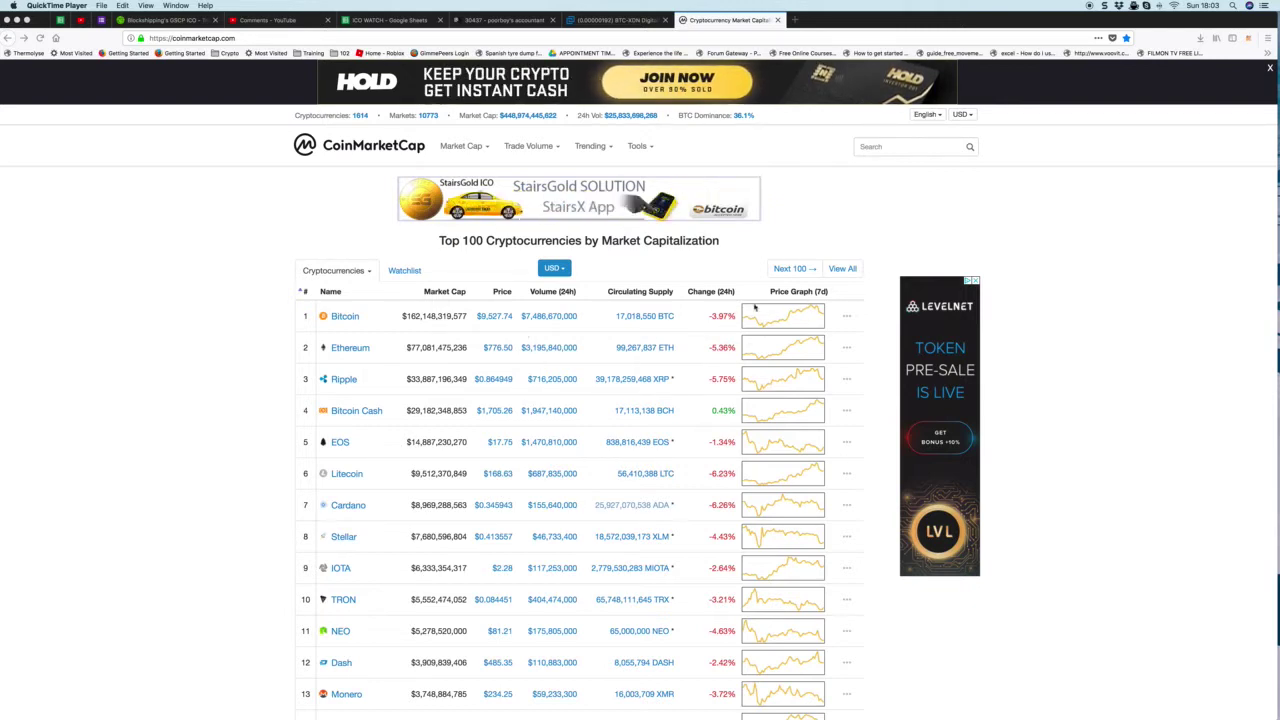
Step: Look through the top 100 cryptocurrencies ranked by market capitalization, comparing market caps, prices and 24-hour changes
{"action": "scroll", "coordinate": [760, 320], "scroll_direction": "down", "scroll_amount": 5}
{"action": "scroll", "coordinate": [728, 318], "scroll_direction": "down", "scroll_amount": 20}
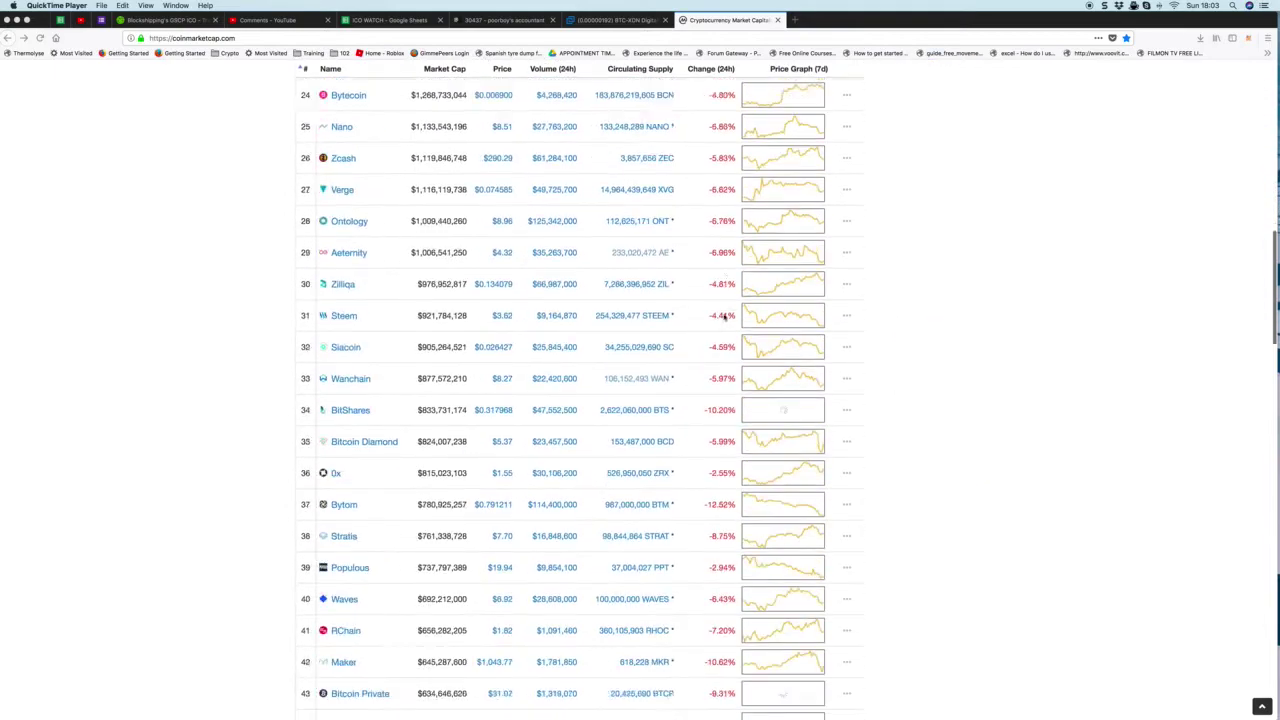
{"action": "scroll", "coordinate": [740, 320], "scroll_direction": "down", "scroll_amount": 2}
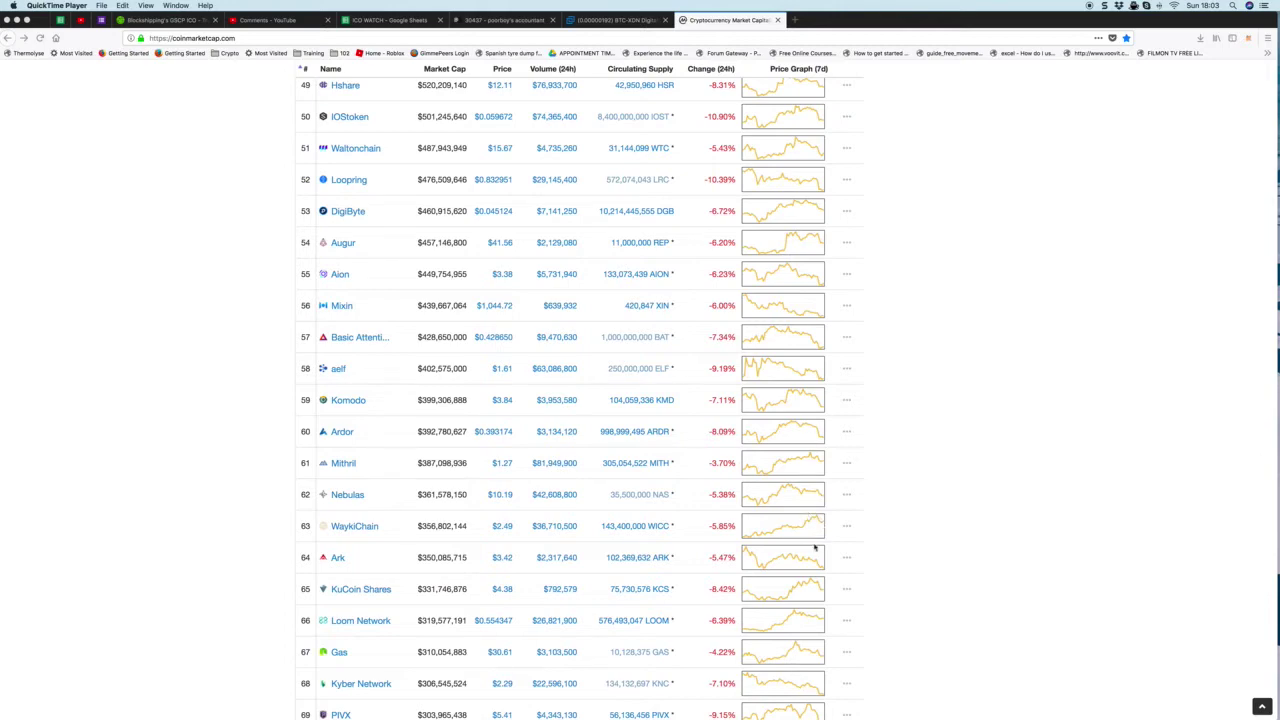
{"action": "scroll", "coordinate": [637, 287], "scroll_direction": "up", "scroll_amount": 20}
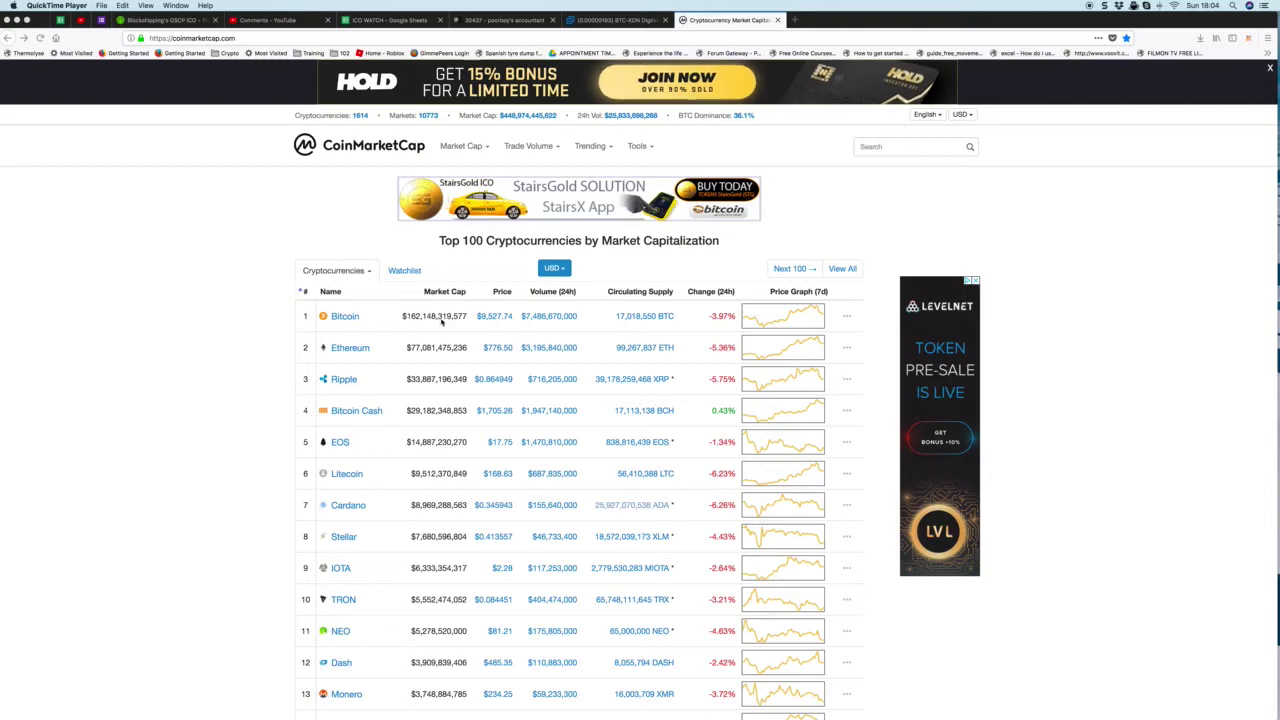
{"action": "scroll", "coordinate": [440, 321], "scroll_direction": "down", "scroll_amount": 2}
{"action": "scroll", "coordinate": [400, 321], "scroll_direction": "down", "scroll_amount": 5}
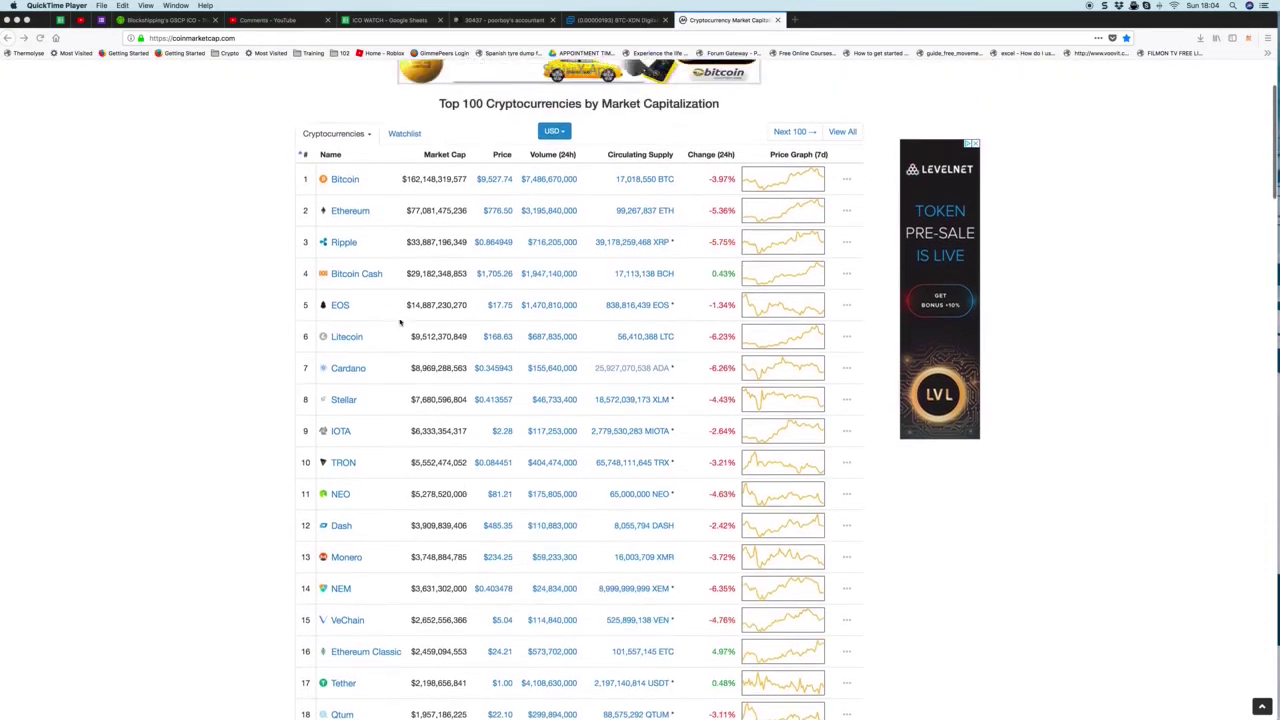
{"action": "scroll", "coordinate": [400, 322], "scroll_direction": "up", "scroll_amount": 2}
{"action": "scroll", "coordinate": [400, 321], "scroll_direction": "down", "scroll_amount": 1}
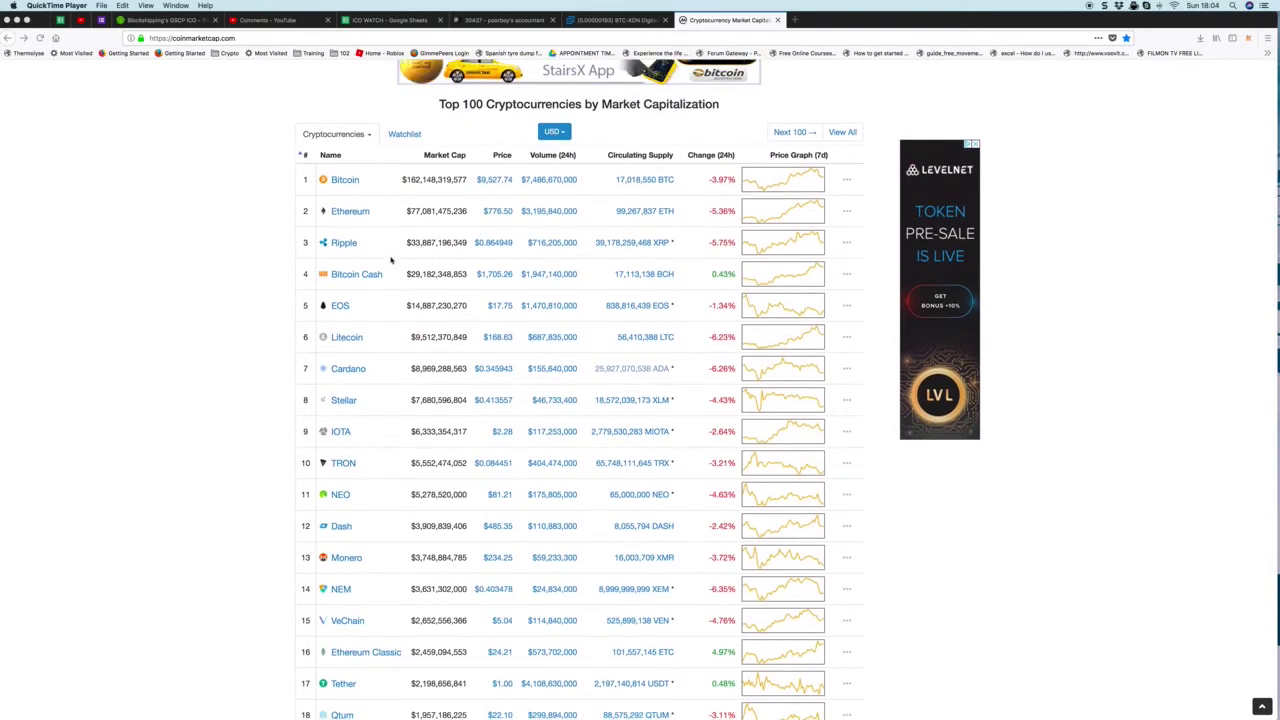
Step: Open VeChain's detail page from the ranking and examine its price, supply figures and all-time chart
{"action": "scroll", "coordinate": [363, 346], "scroll_direction": "down", "scroll_amount": 3}
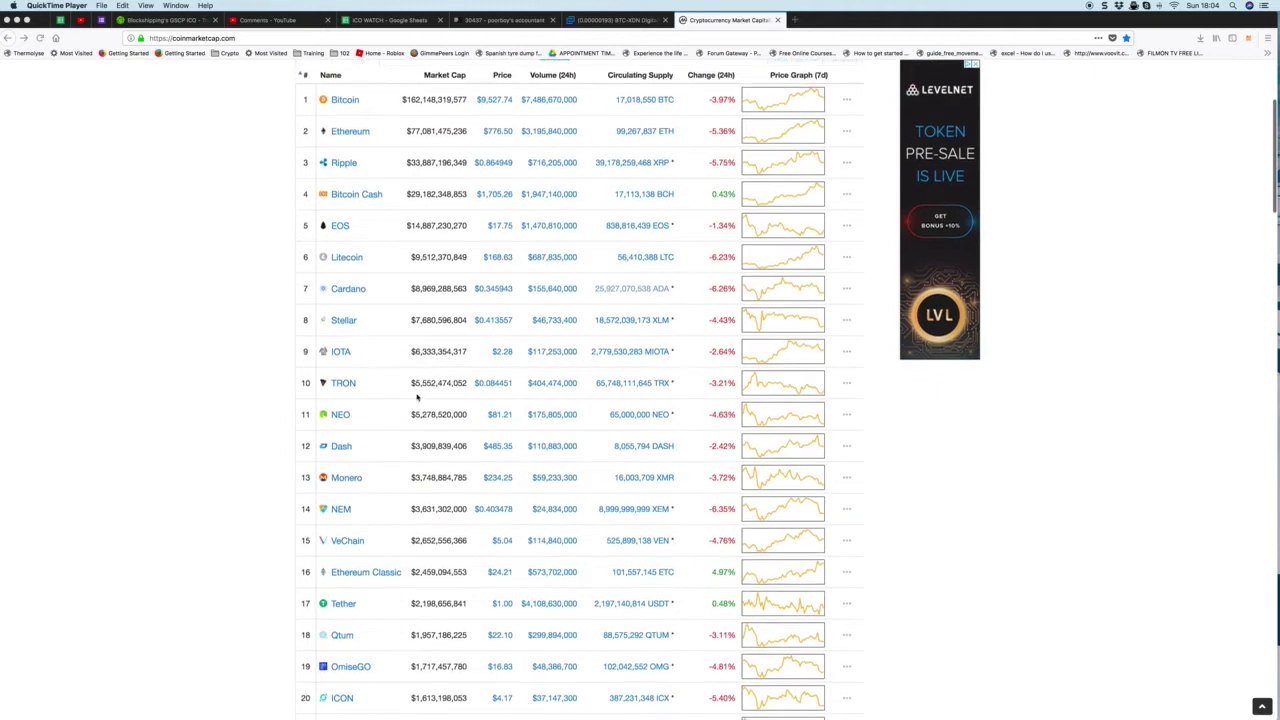
{"action": "scroll", "coordinate": [405, 422], "scroll_direction": "down", "scroll_amount": 2}
{"action": "left_click", "coordinate": [350, 480]}
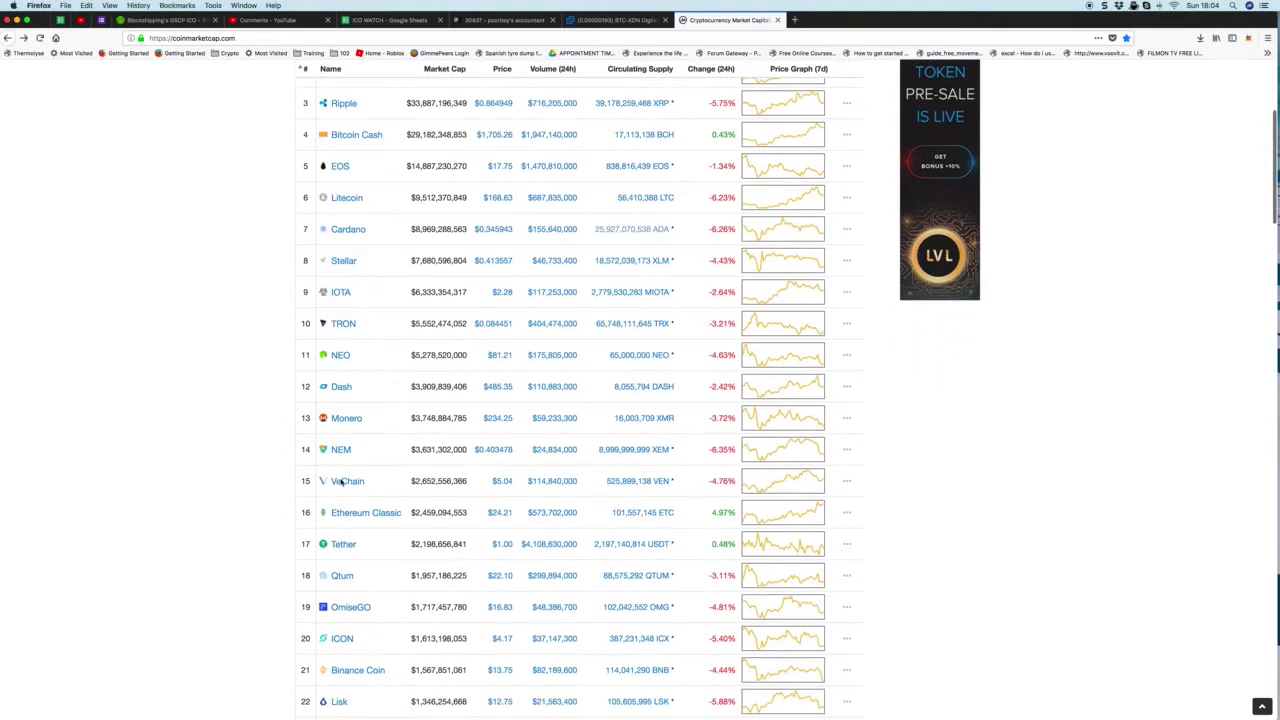
{"action": "left_click", "coordinate": [348, 481]}
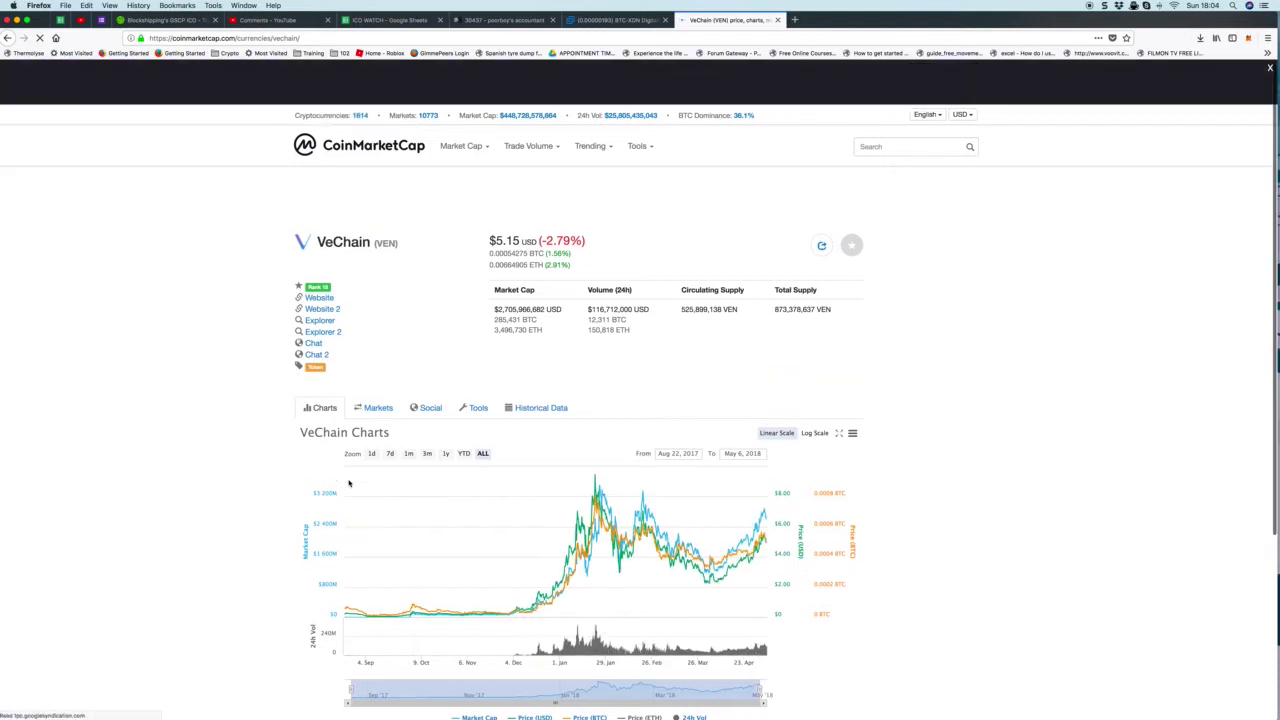
{"action": "scroll", "coordinate": [349, 483], "scroll_direction": "down", "scroll_amount": 2}
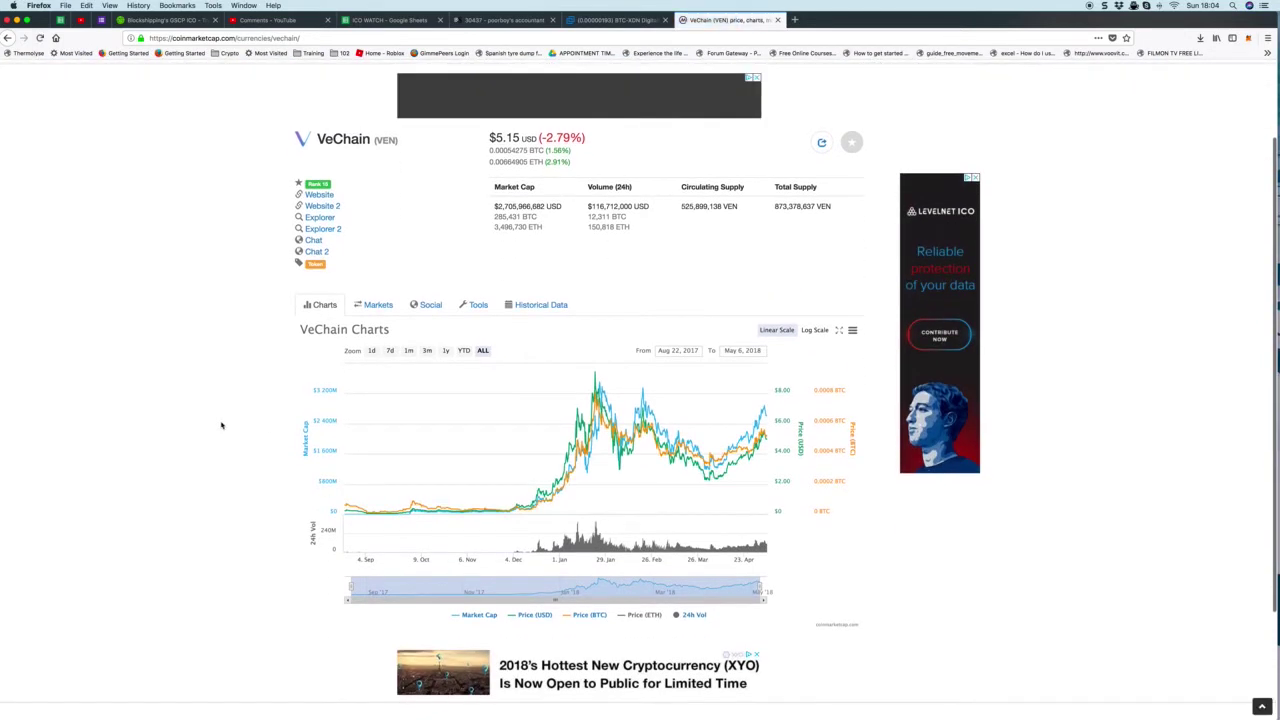
{"action": "scroll", "coordinate": [214, 423], "scroll_direction": "up", "scroll_amount": 2}
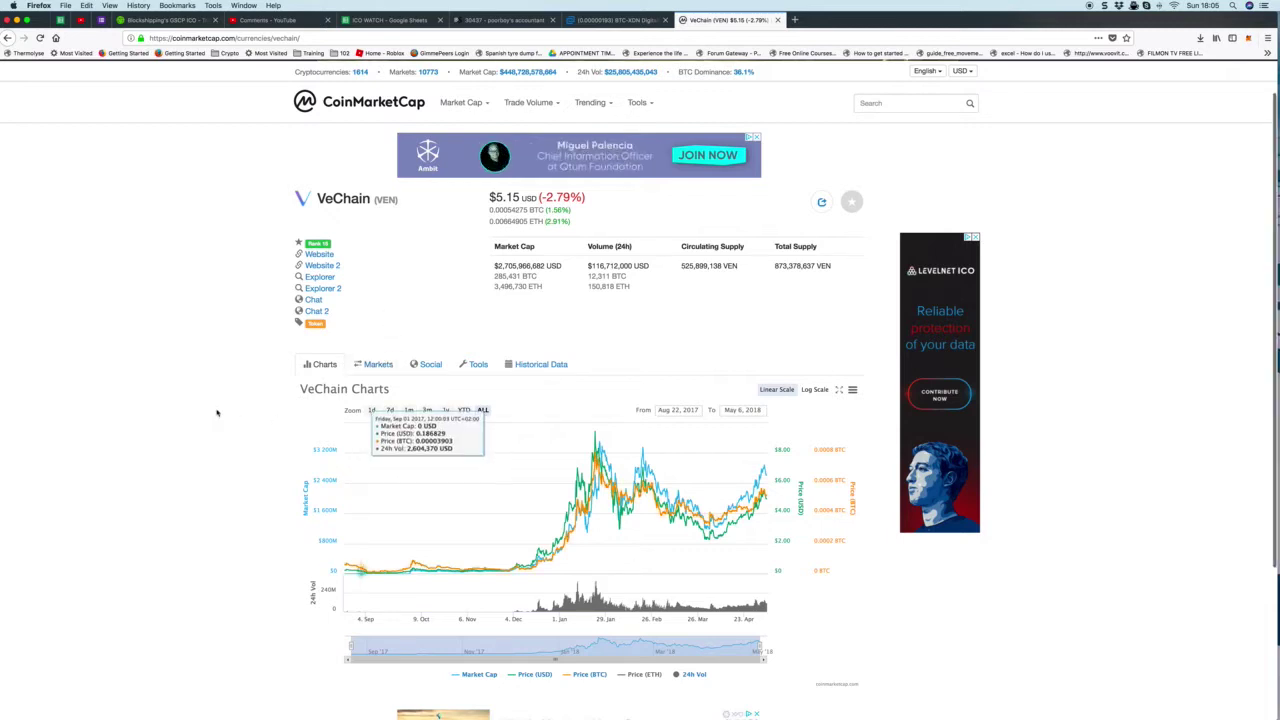
{"action": "scroll", "coordinate": [372, 443], "scroll_direction": "down", "scroll_amount": 3}
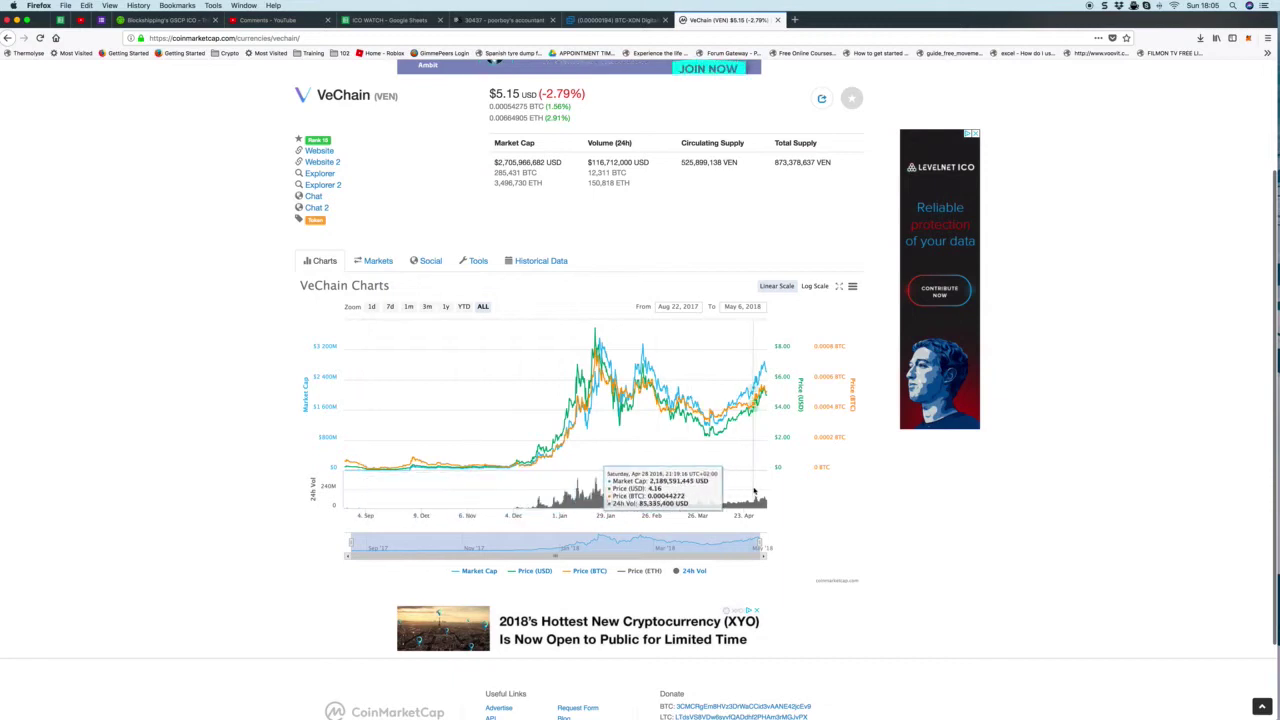
Step: Show VeChain's markets, compare prices and volumes across the exchanges, and highlight the price of Binance's VEN/BTC pair
{"action": "left_click", "coordinate": [380, 261]}
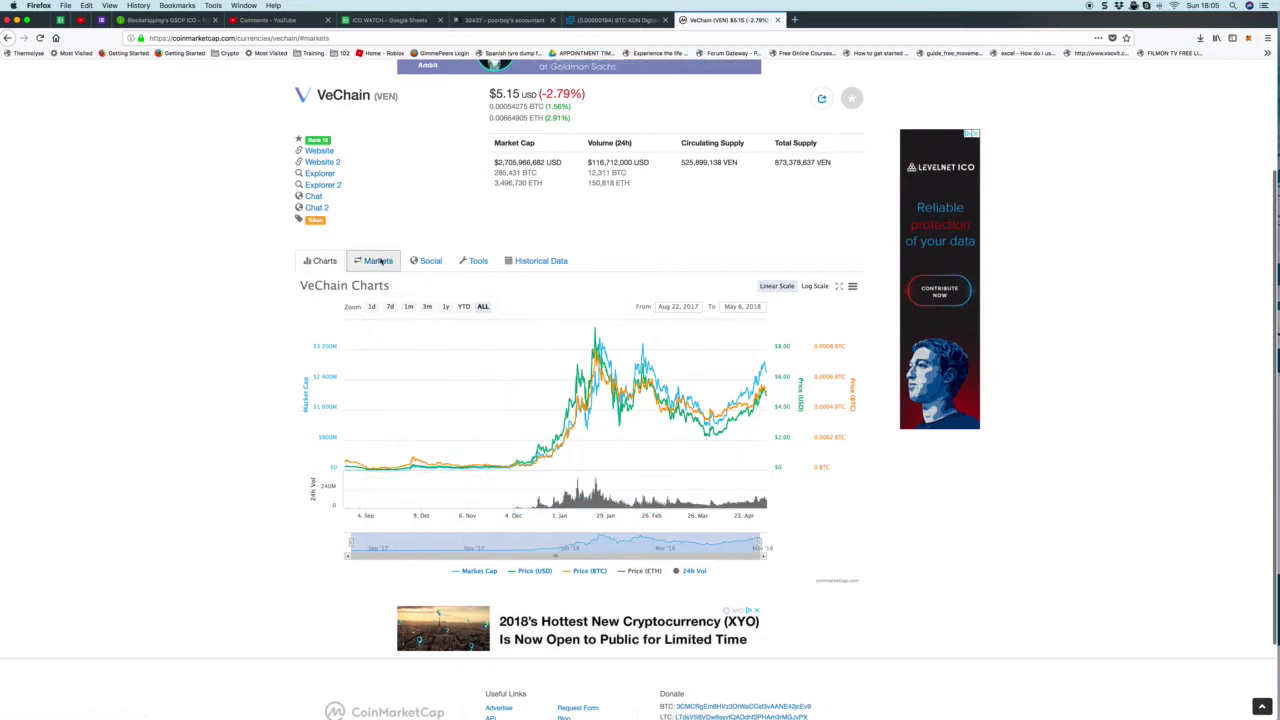
{"action": "scroll", "coordinate": [268, 347], "scroll_direction": "down", "scroll_amount": 3}
{"action": "scroll", "coordinate": [268, 347], "scroll_direction": "down", "scroll_amount": 5}
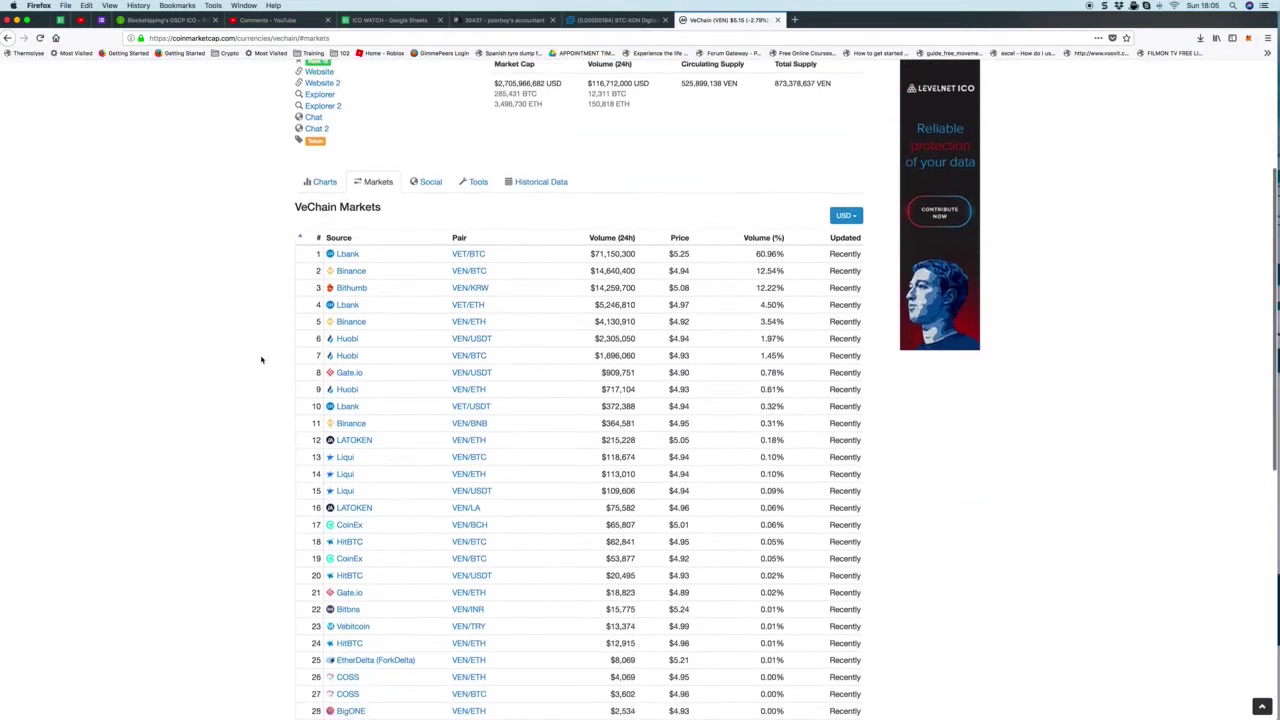
{"action": "scroll", "coordinate": [526, 366], "scroll_direction": "up", "scroll_amount": 2}
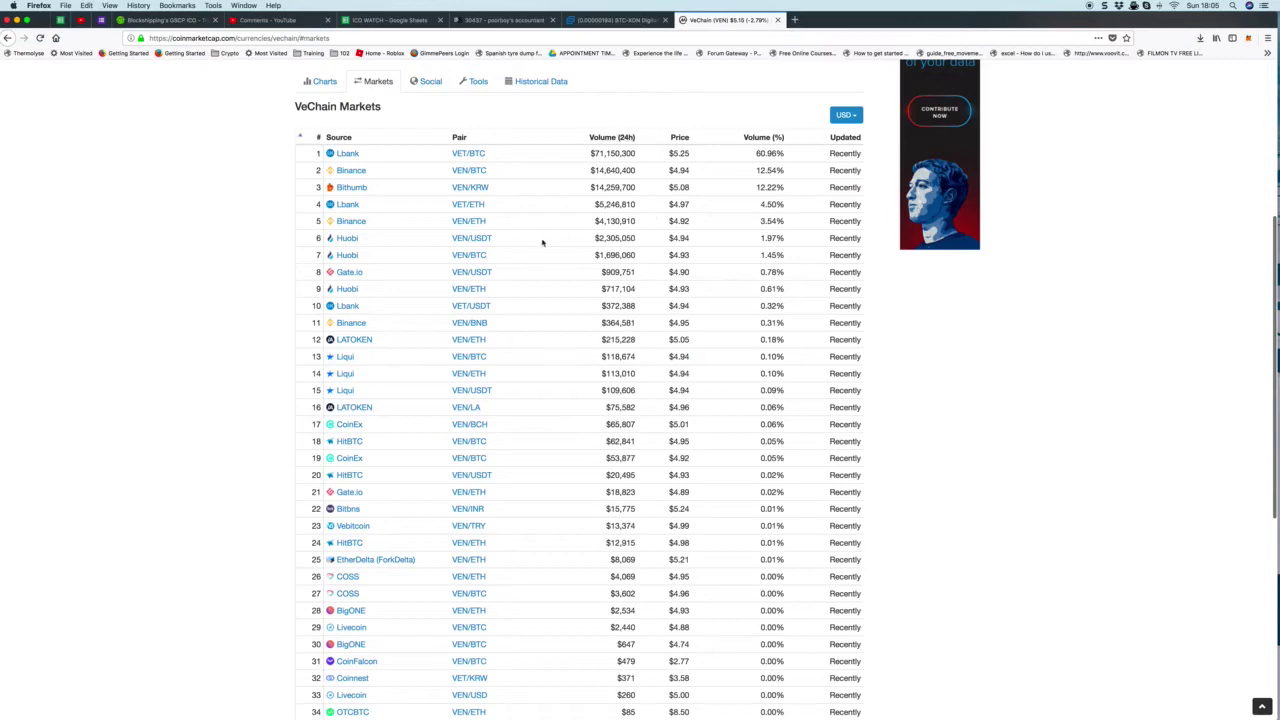
{"action": "scroll", "coordinate": [638, 290], "scroll_direction": "down", "scroll_amount": 6}
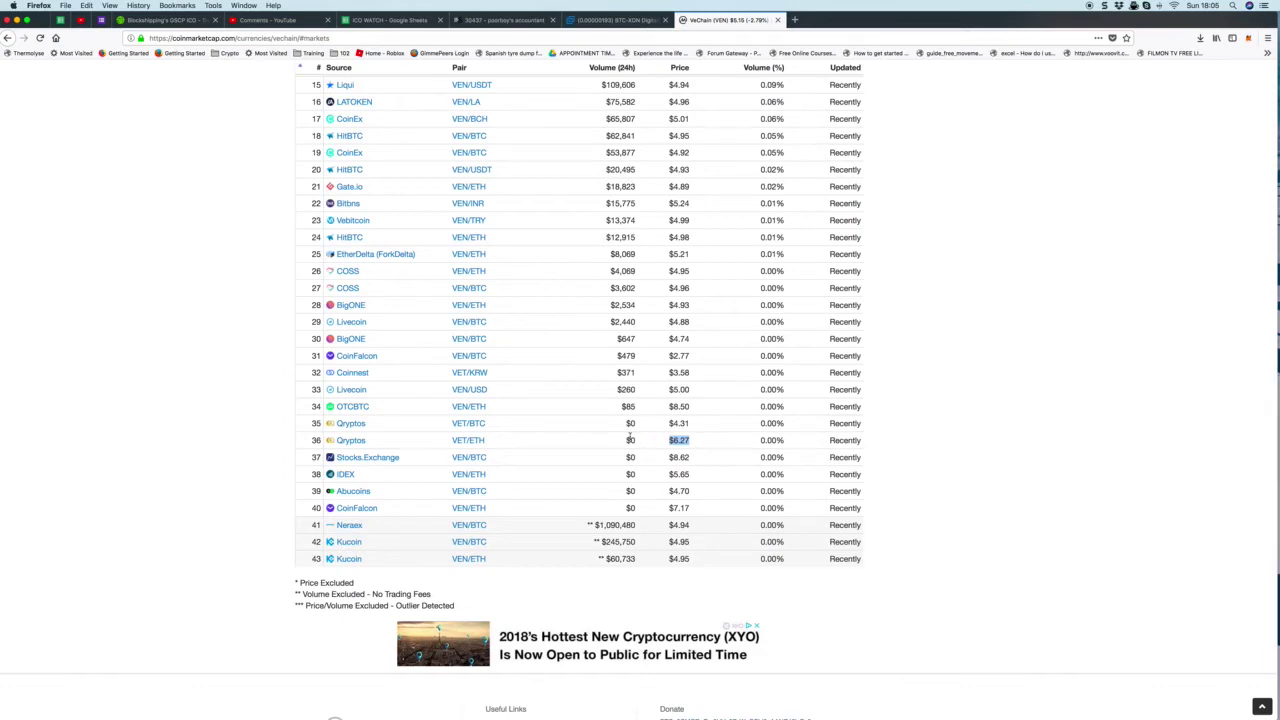
{"action": "scroll", "coordinate": [630, 437], "scroll_direction": "up", "scroll_amount": 8}
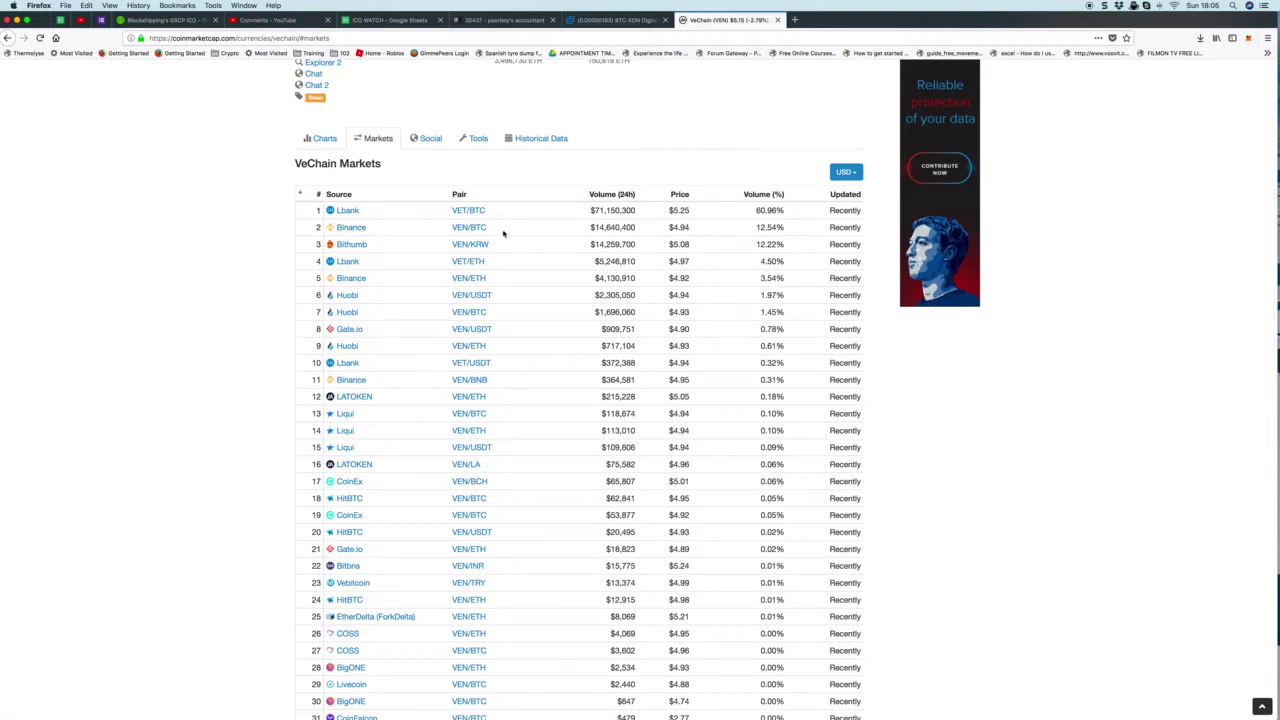
{"action": "left_click_drag", "start_coordinate": [666, 228], "coordinate": [702, 231]}
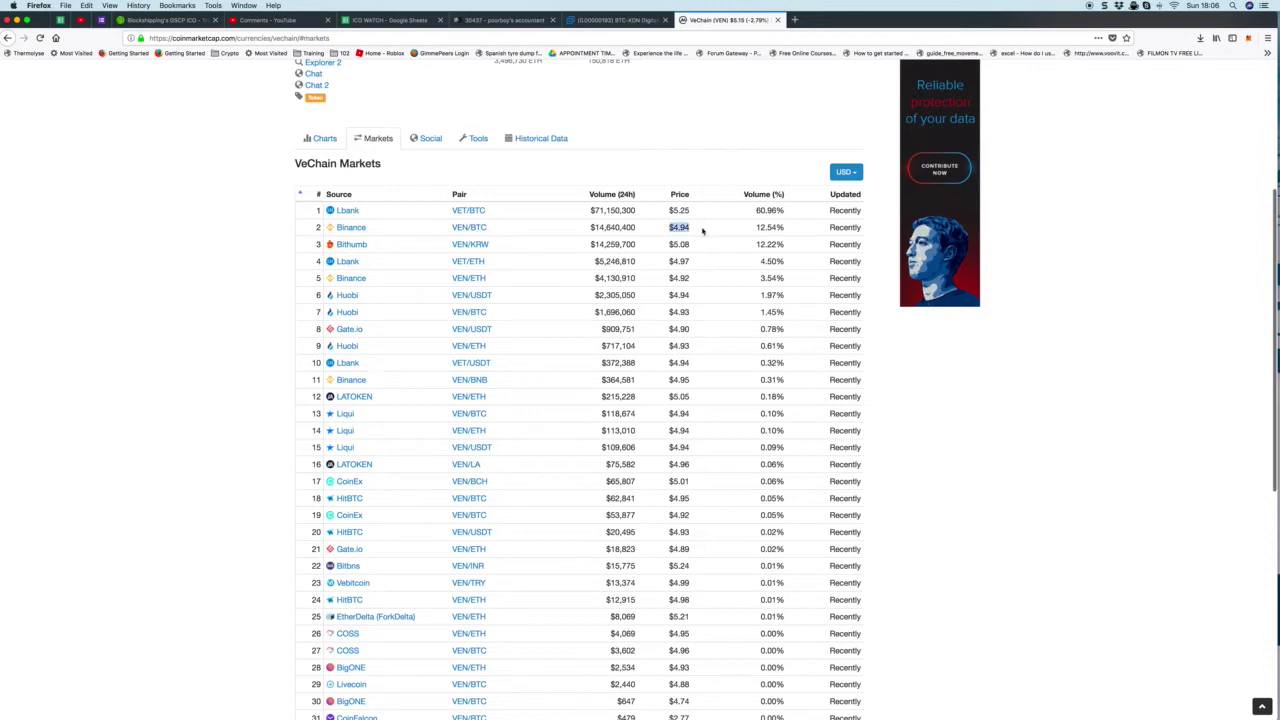
Step: Open the Lbank exchange's details from the VeChain markets and bring up its official website in a new tab
{"action": "left_click", "coordinate": [348, 211]}
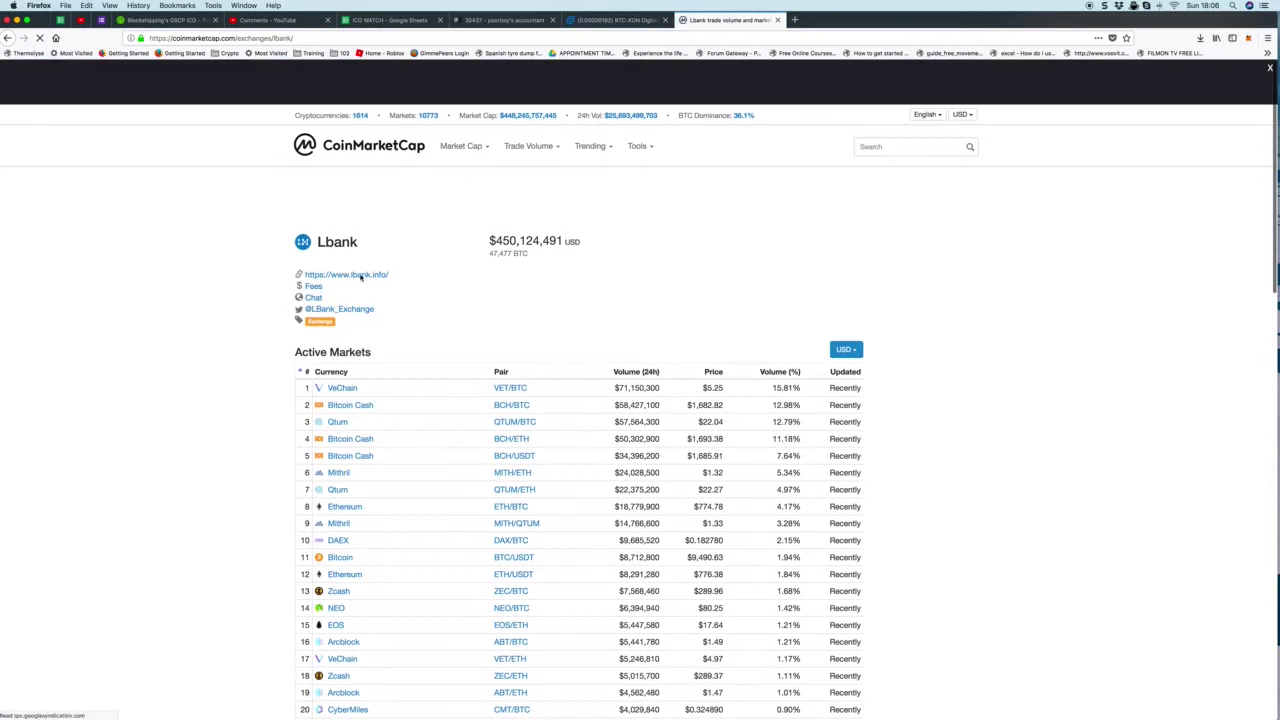
{"action": "right_click", "coordinate": [366, 274]}
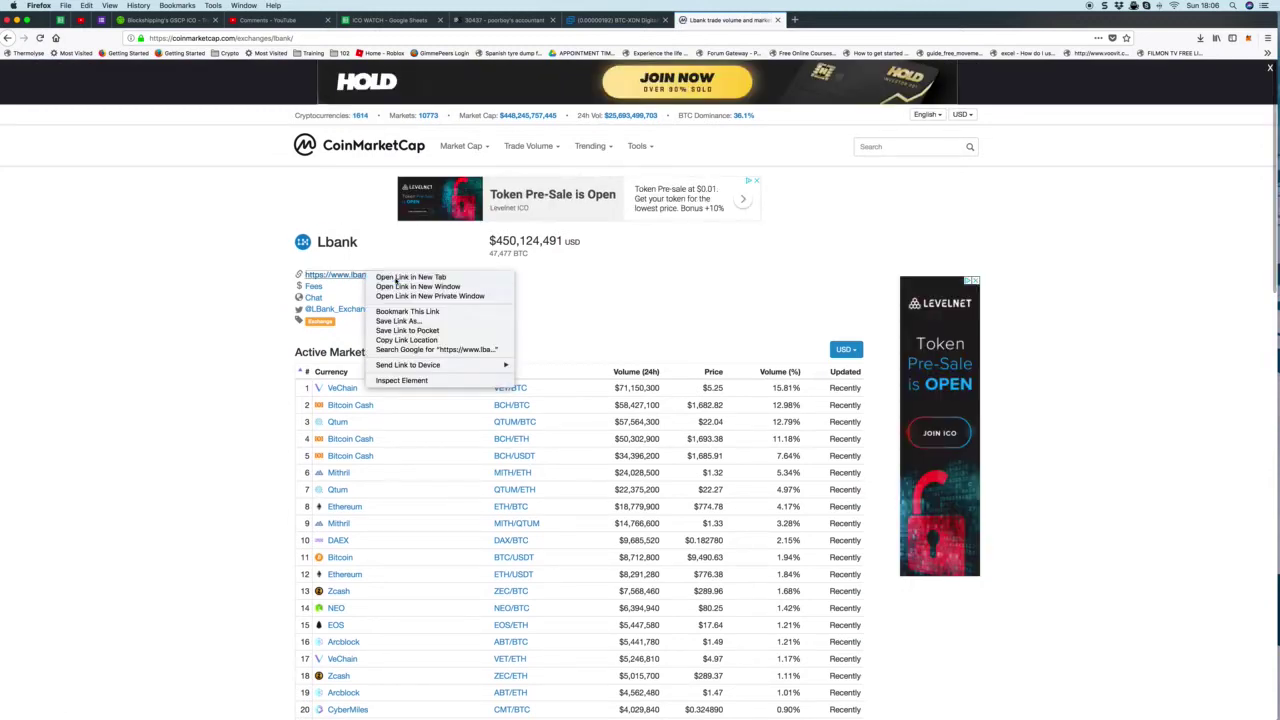
{"action": "left_click", "coordinate": [390, 278]}
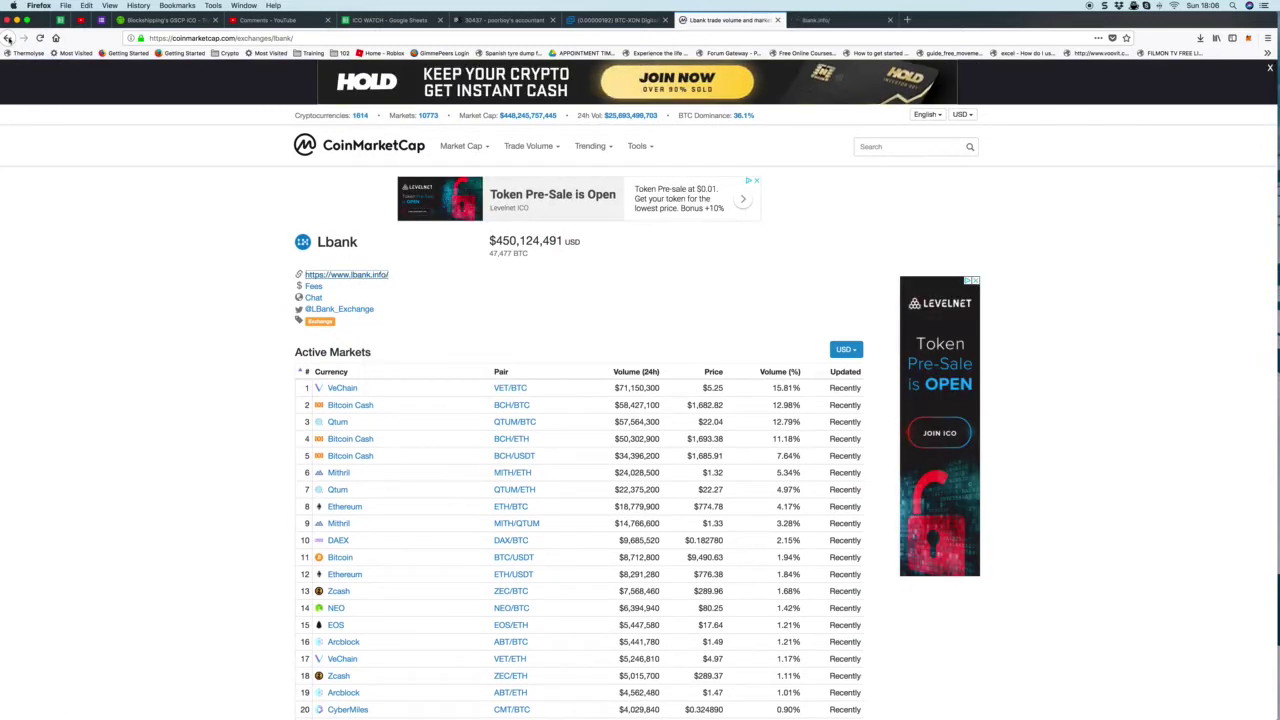
{"action": "left_click", "coordinate": [829, 21]}
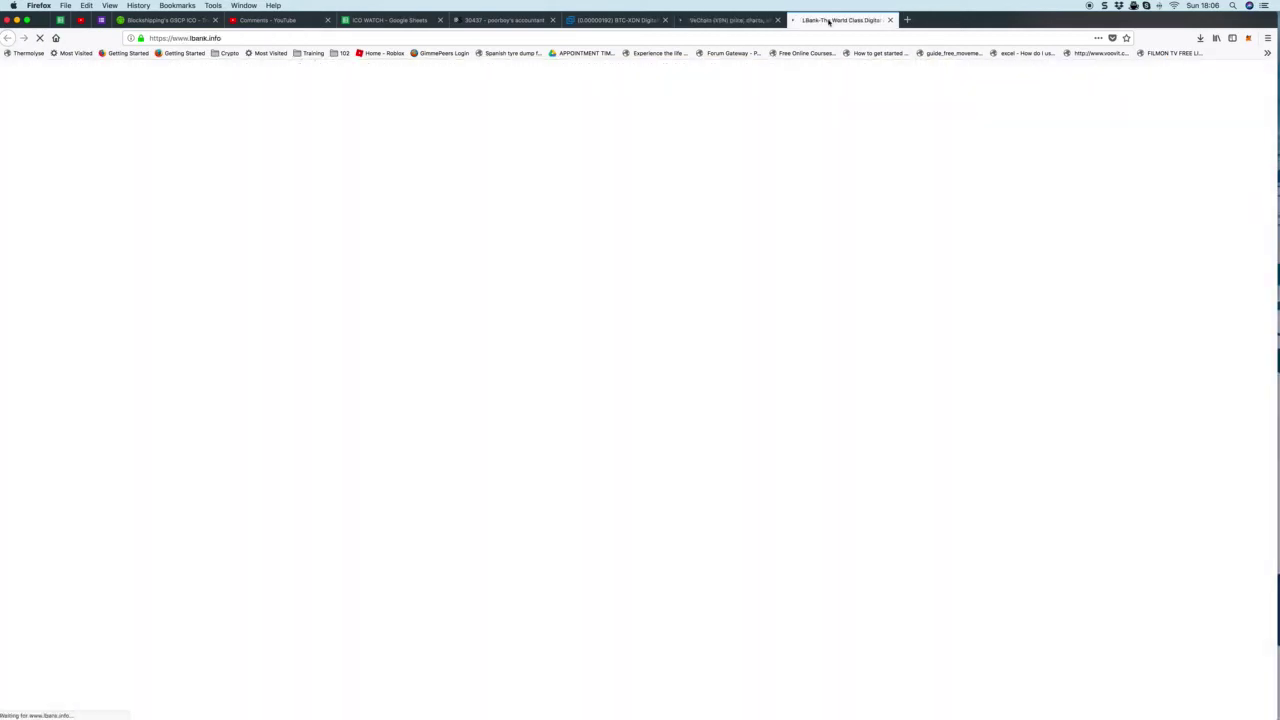
Step: Return to the VeChain page and review the list of exchanges that trade the coin
{"action": "left_click", "coordinate": [717, 20]}
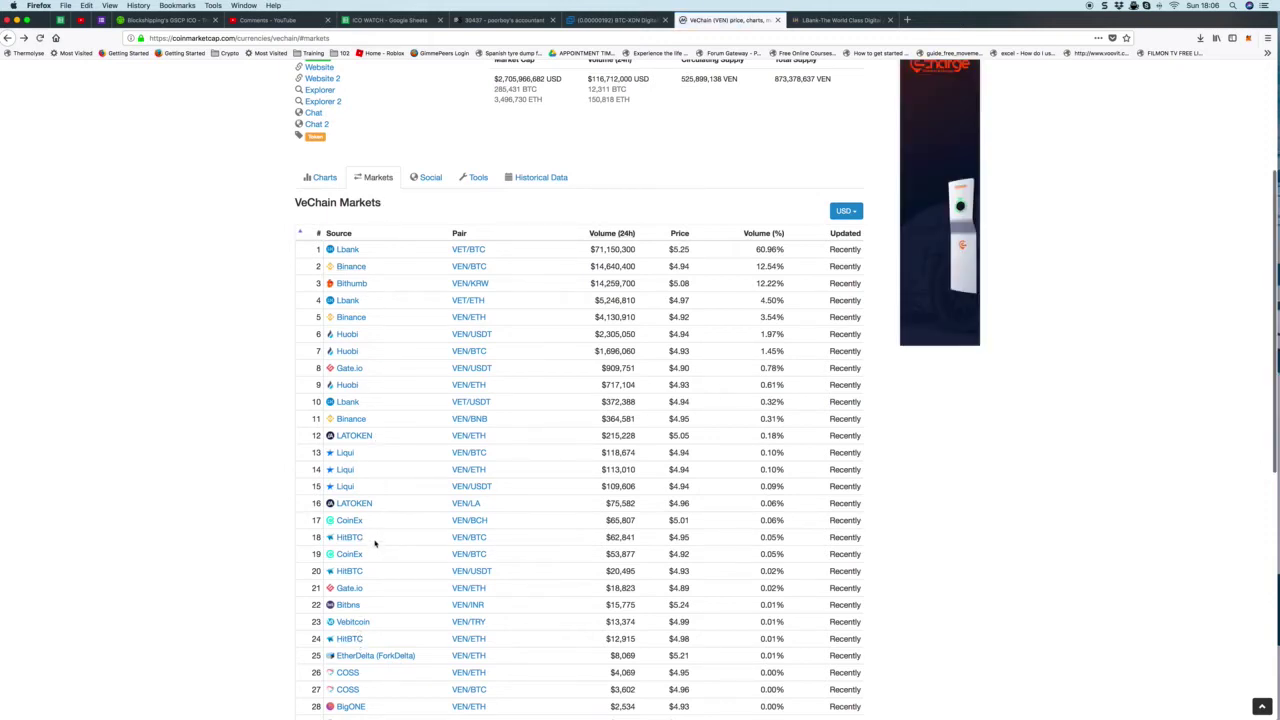
{"action": "scroll", "coordinate": [376, 543], "scroll_direction": "down", "scroll_amount": 3}
{"action": "scroll", "coordinate": [381, 517], "scroll_direction": "up", "scroll_amount": 1}
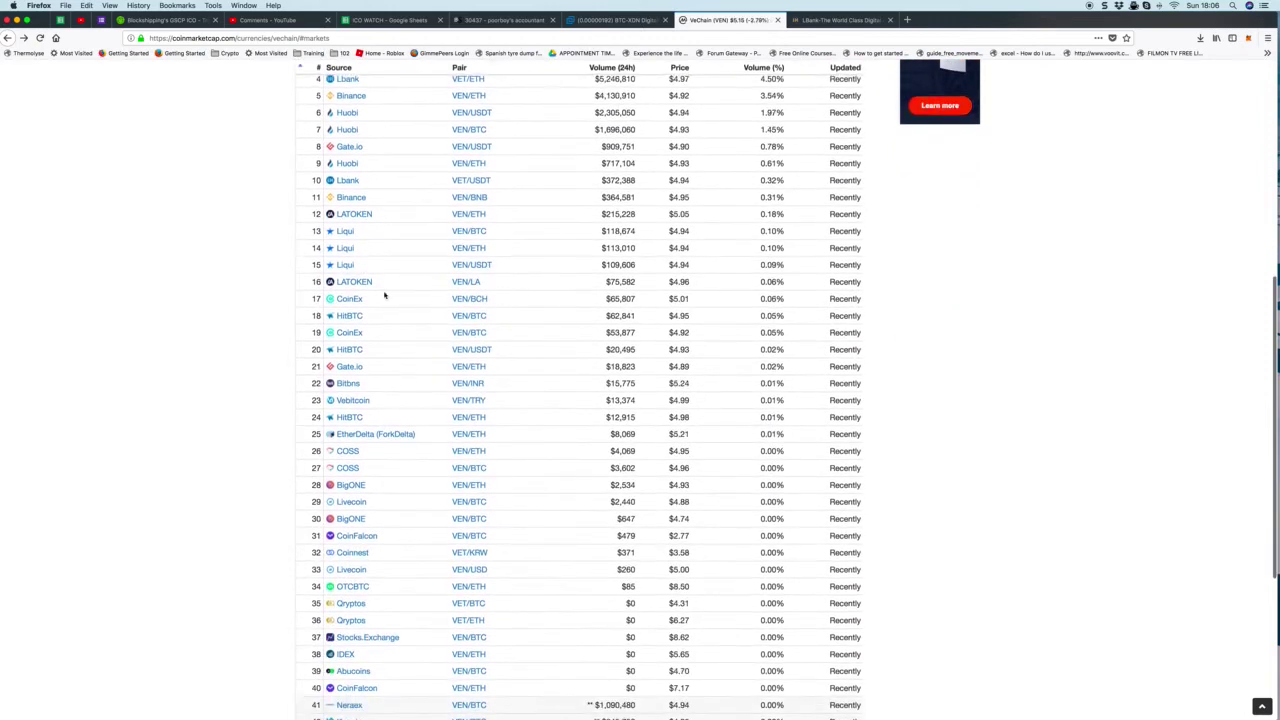
{"action": "scroll", "coordinate": [416, 363], "scroll_direction": "up", "scroll_amount": 7}
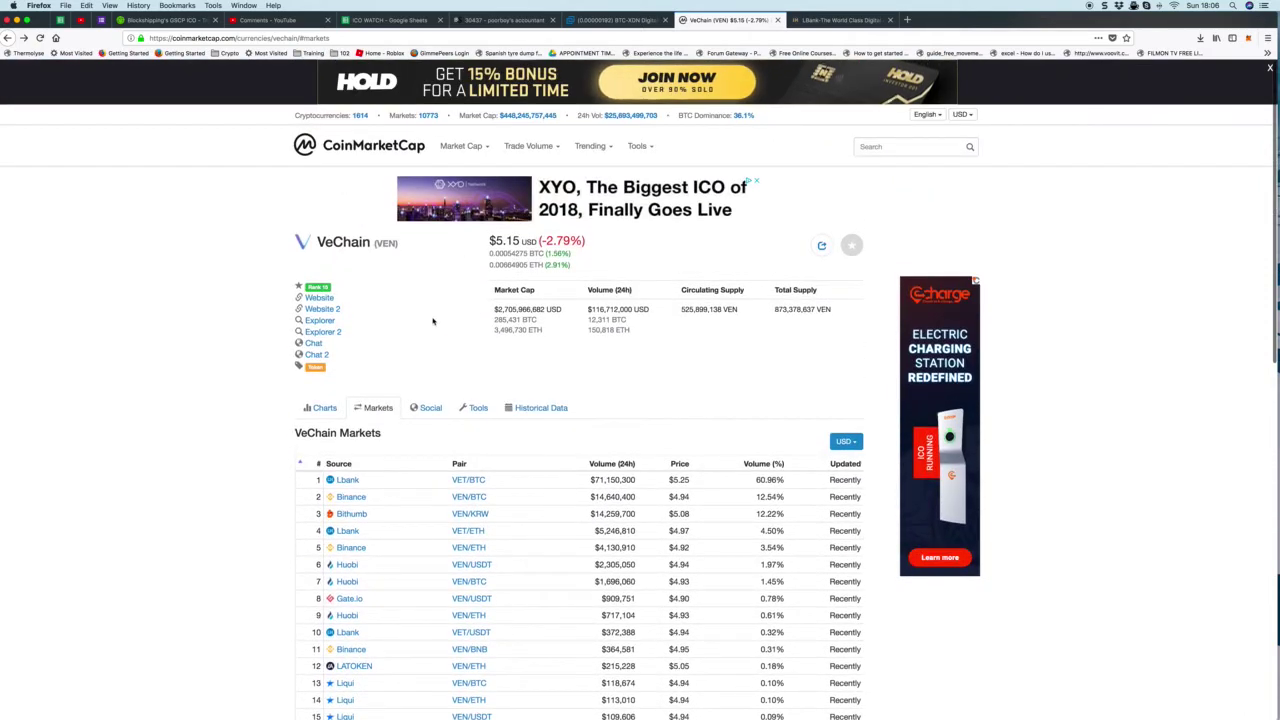
Step: Show VeChain's social media feeds and read through the recent tweets from the VeChain Foundation
{"action": "left_click", "coordinate": [425, 407]}
{"action": "scroll", "coordinate": [285, 405], "scroll_direction": "down", "scroll_amount": 5}
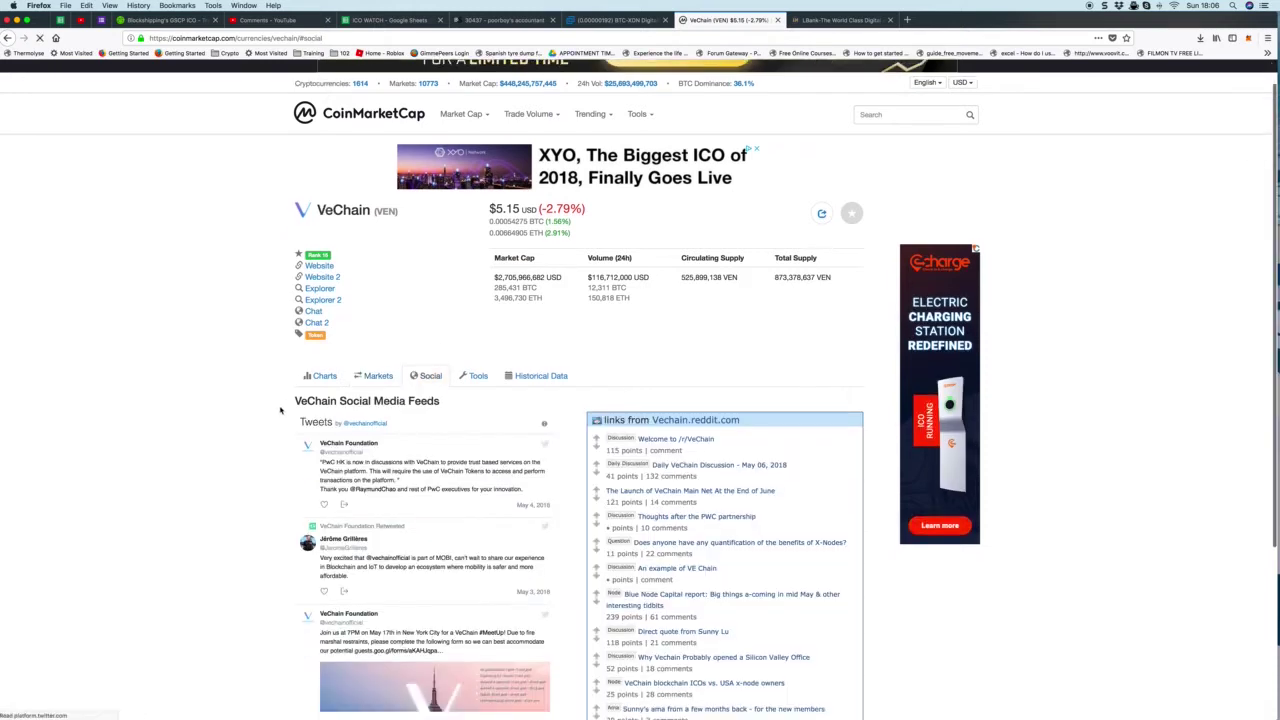
{"action": "scroll", "coordinate": [373, 407], "scroll_direction": "down", "scroll_amount": 1}
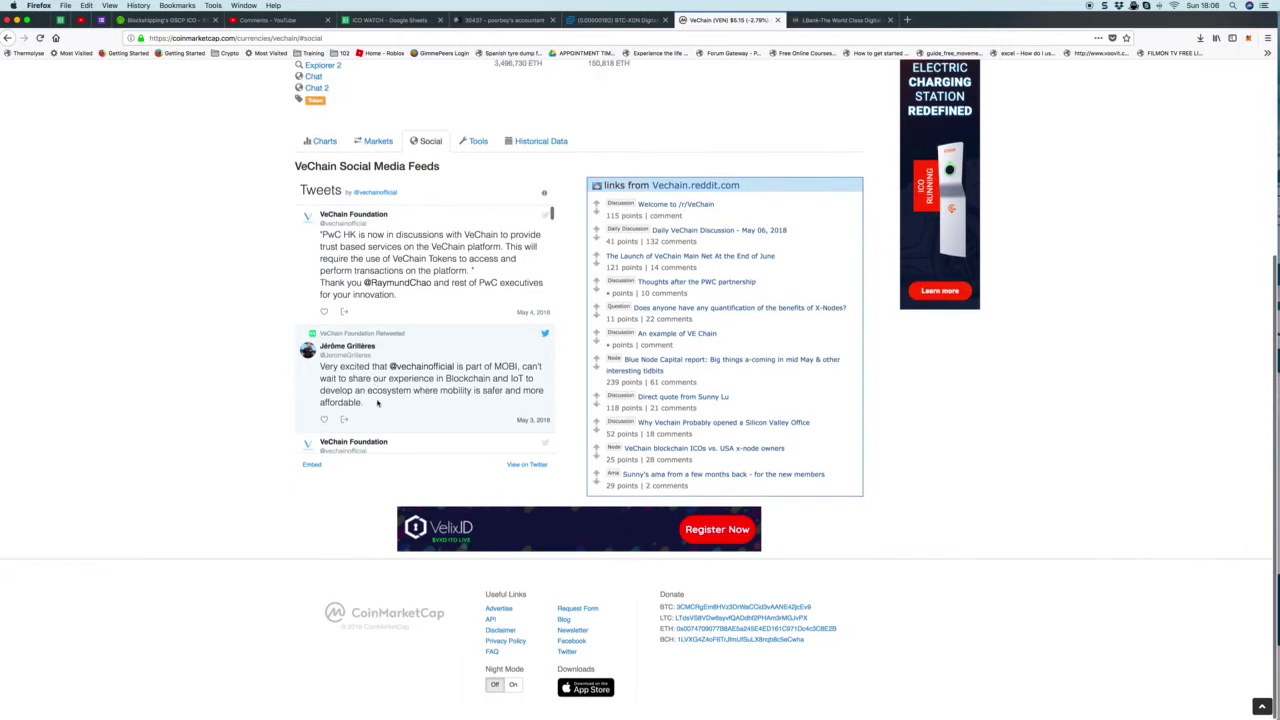
{"action": "scroll", "coordinate": [376, 405], "scroll_direction": "down", "scroll_amount": 4}
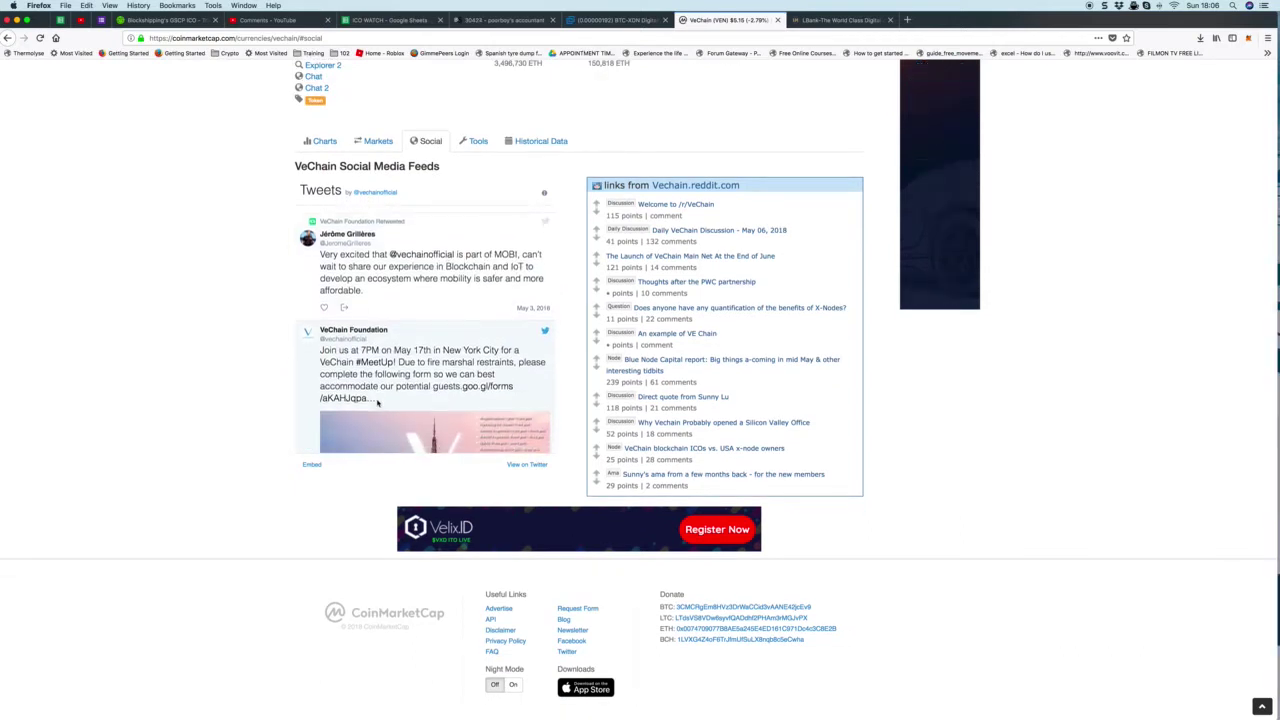
{"action": "scroll", "coordinate": [377, 402], "scroll_direction": "down", "scroll_amount": 4}
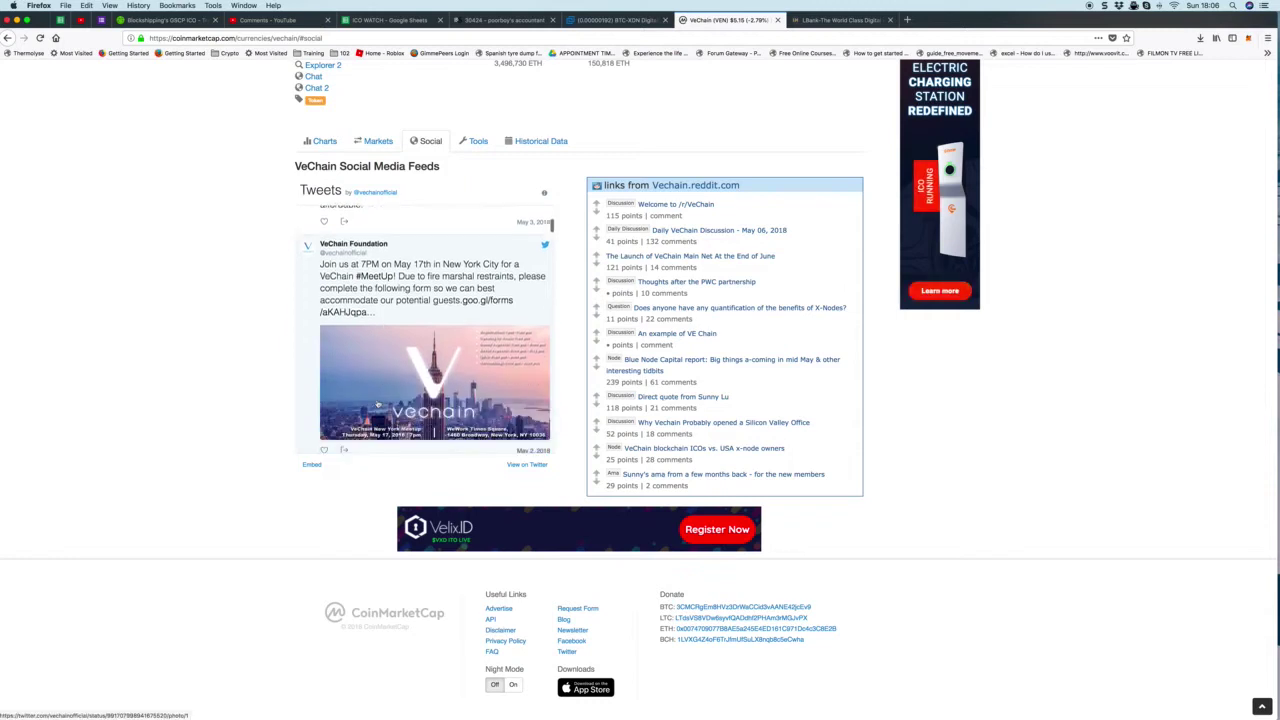
{"action": "scroll", "coordinate": [390, 243], "scroll_direction": "up", "scroll_amount": 1}
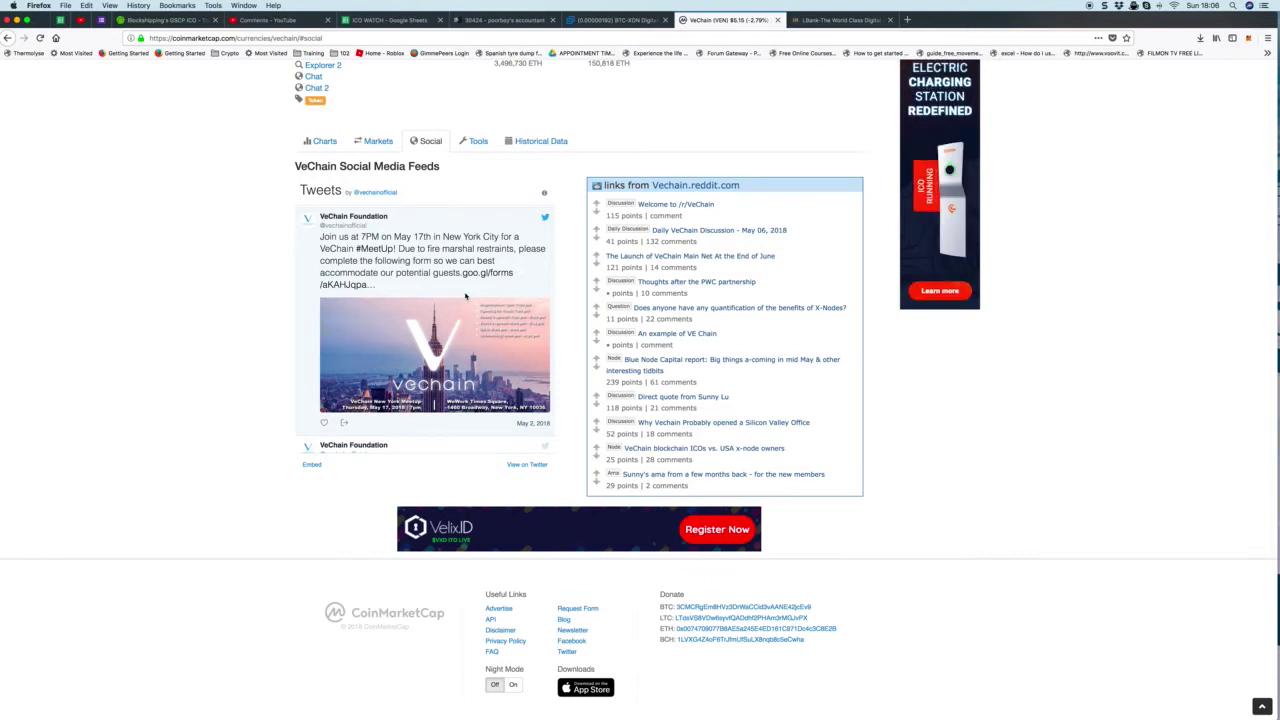
{"action": "scroll", "coordinate": [465, 296], "scroll_direction": "down", "scroll_amount": 5}
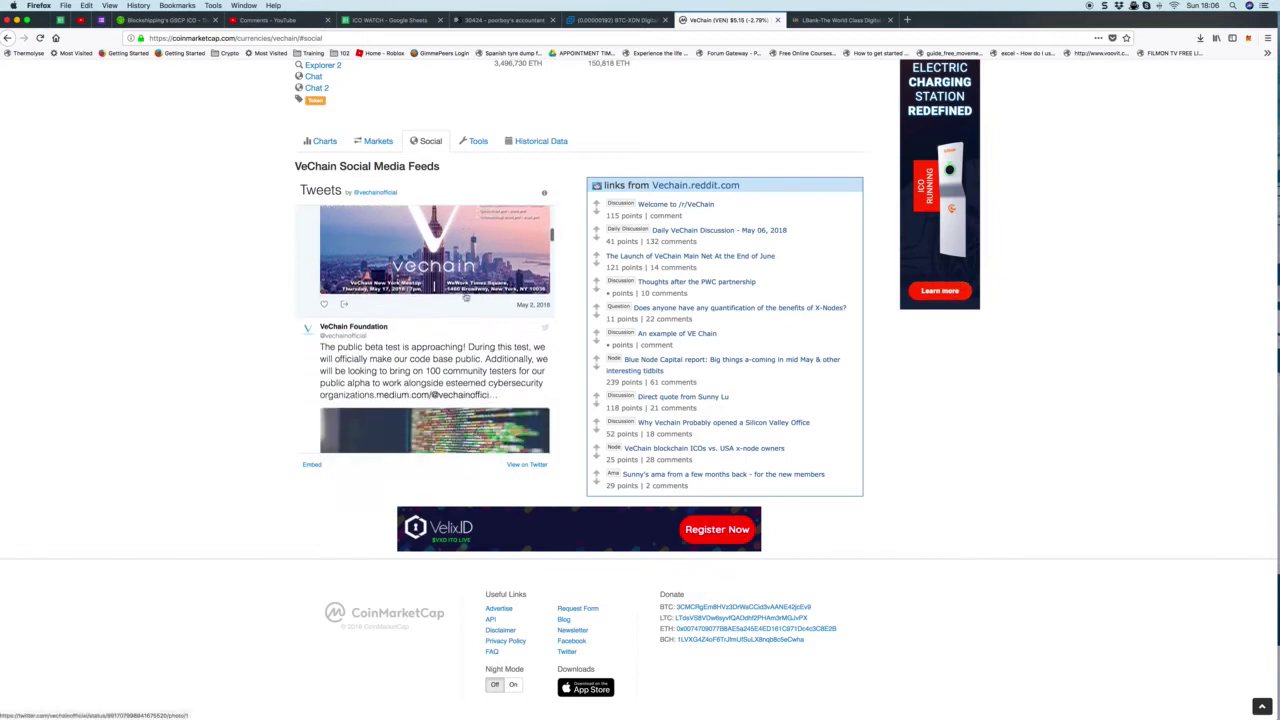
{"action": "scroll", "coordinate": [447, 320], "scroll_direction": "down", "scroll_amount": 1}
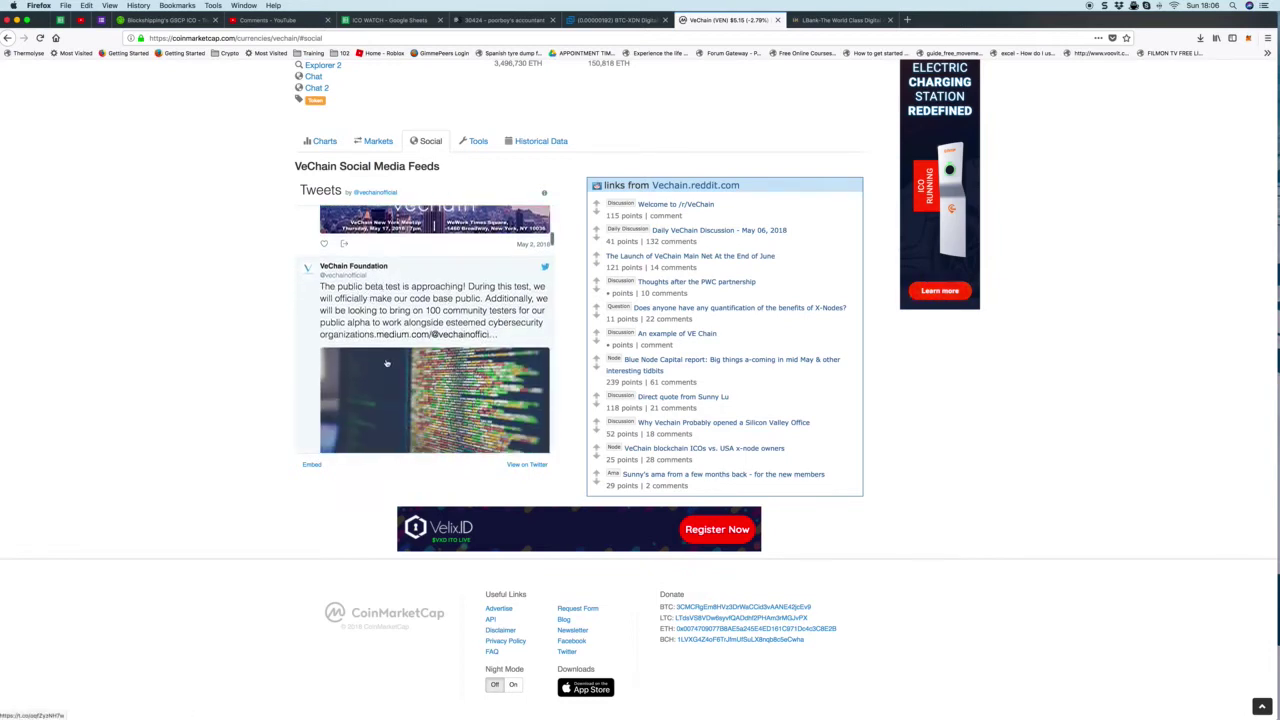
{"action": "scroll", "coordinate": [386, 363], "scroll_direction": "down", "scroll_amount": 3}
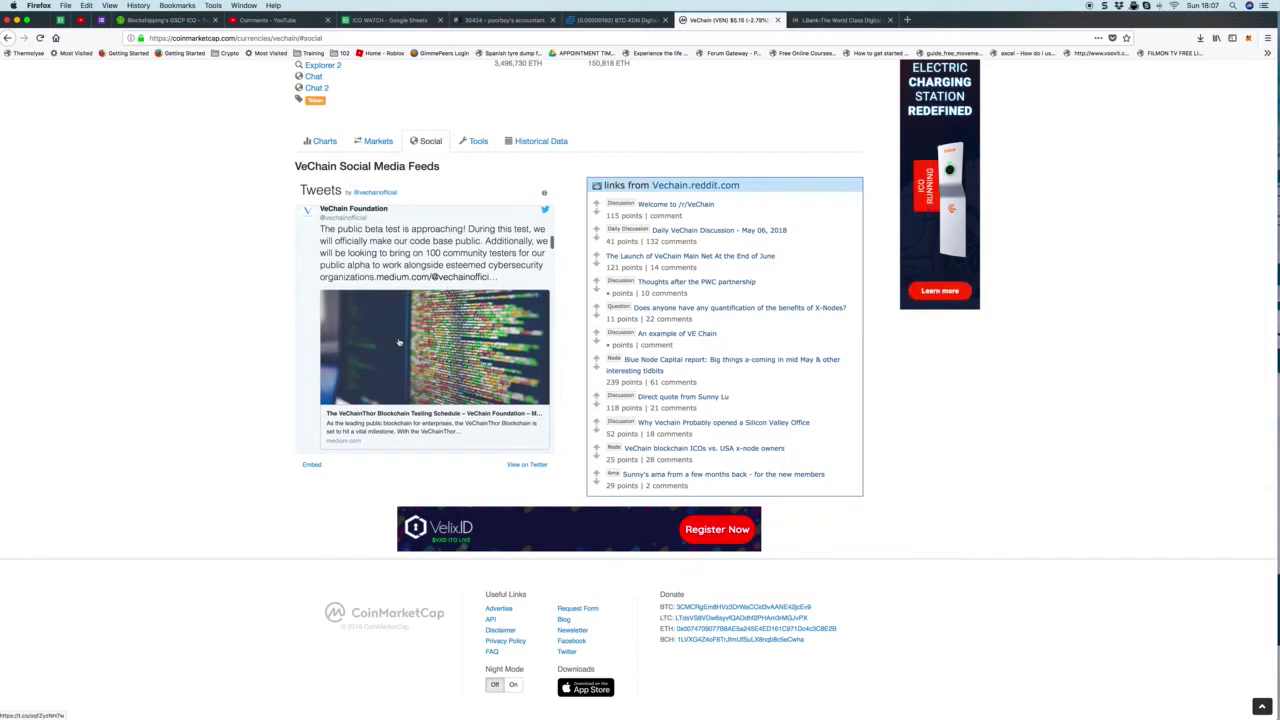
{"action": "scroll", "coordinate": [400, 342], "scroll_direction": "up", "scroll_amount": 5}
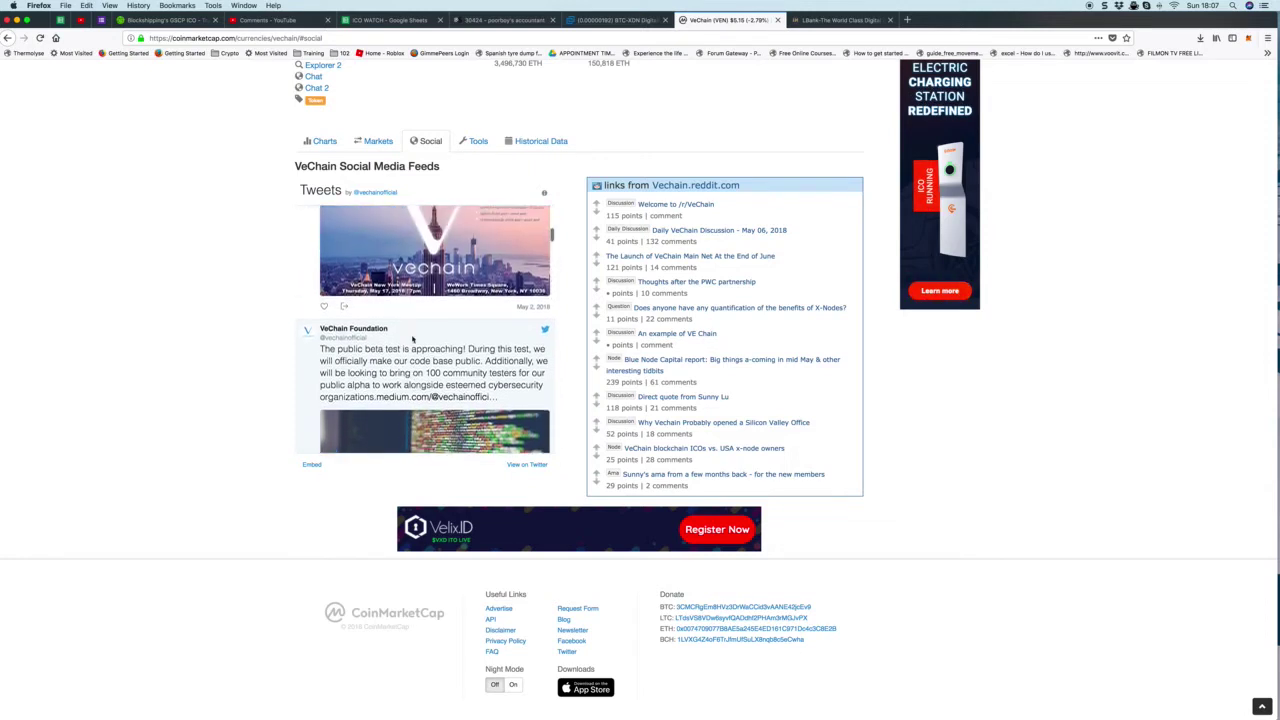
Step: Switch the VeChain page back to its price charts and view the full history
{"action": "left_click", "coordinate": [324, 141]}
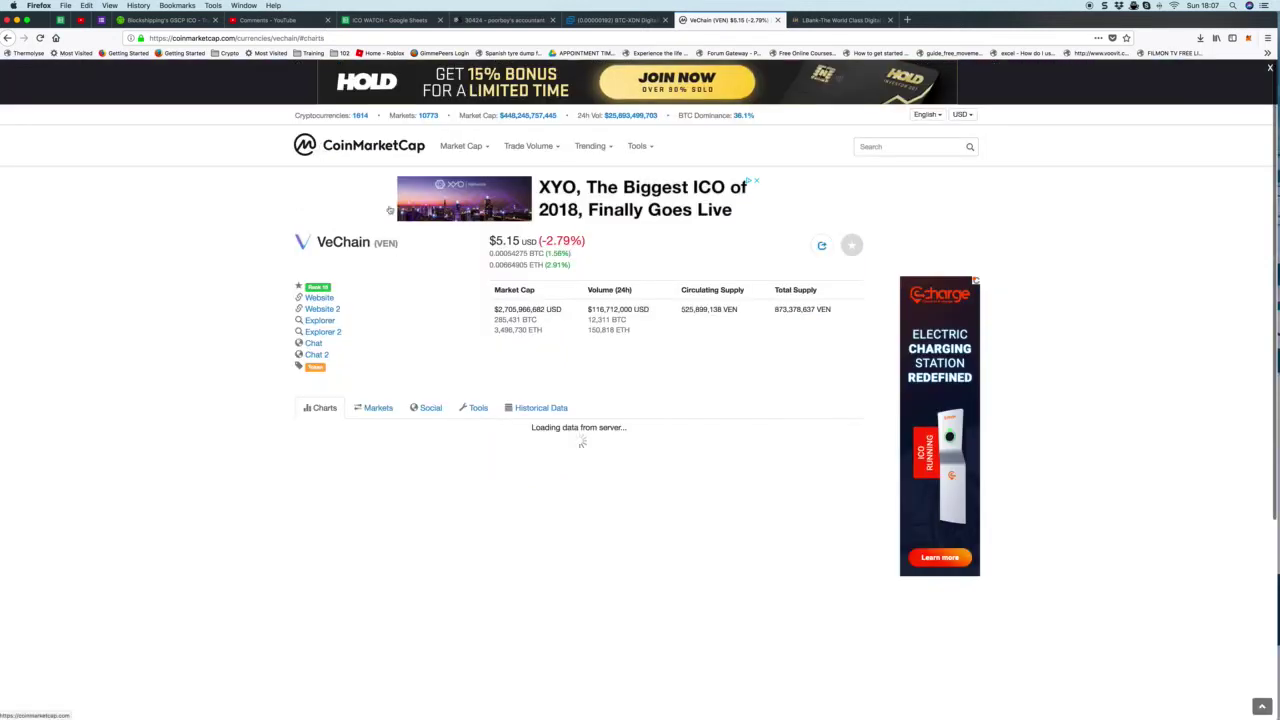
{"action": "scroll", "coordinate": [408, 366], "scroll_direction": "down", "scroll_amount": 3}
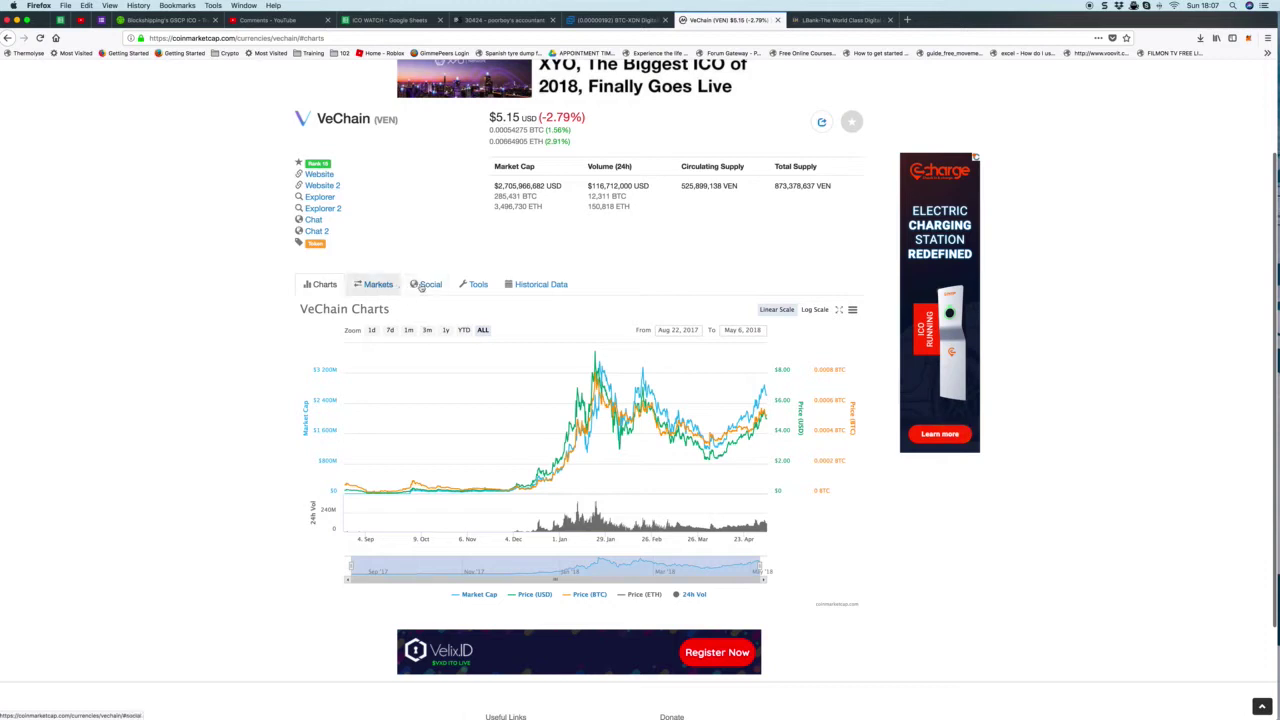
Step: Show VeChain's social media feeds again and highlight the PwC HK and VeChain platform phrases in the latest VeChain Foundation tweet
{"action": "left_click", "coordinate": [421, 285]}
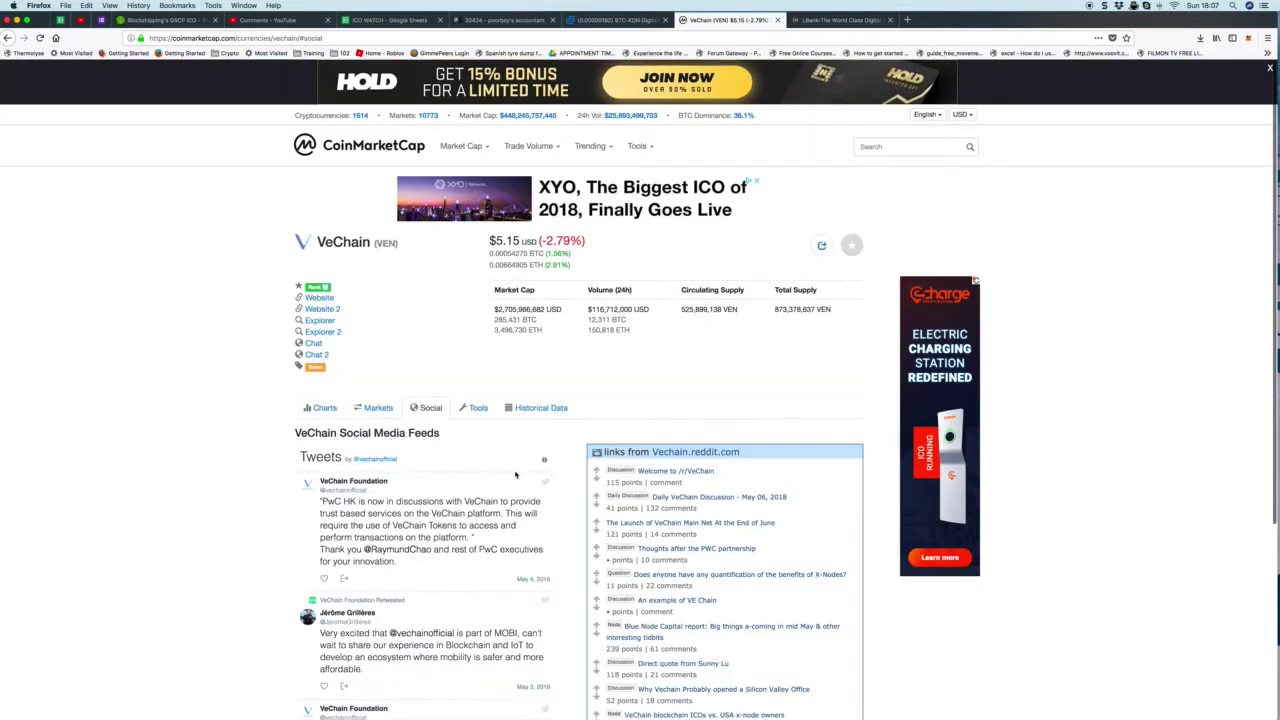
{"action": "scroll", "coordinate": [516, 475], "scroll_direction": "down", "scroll_amount": 3}
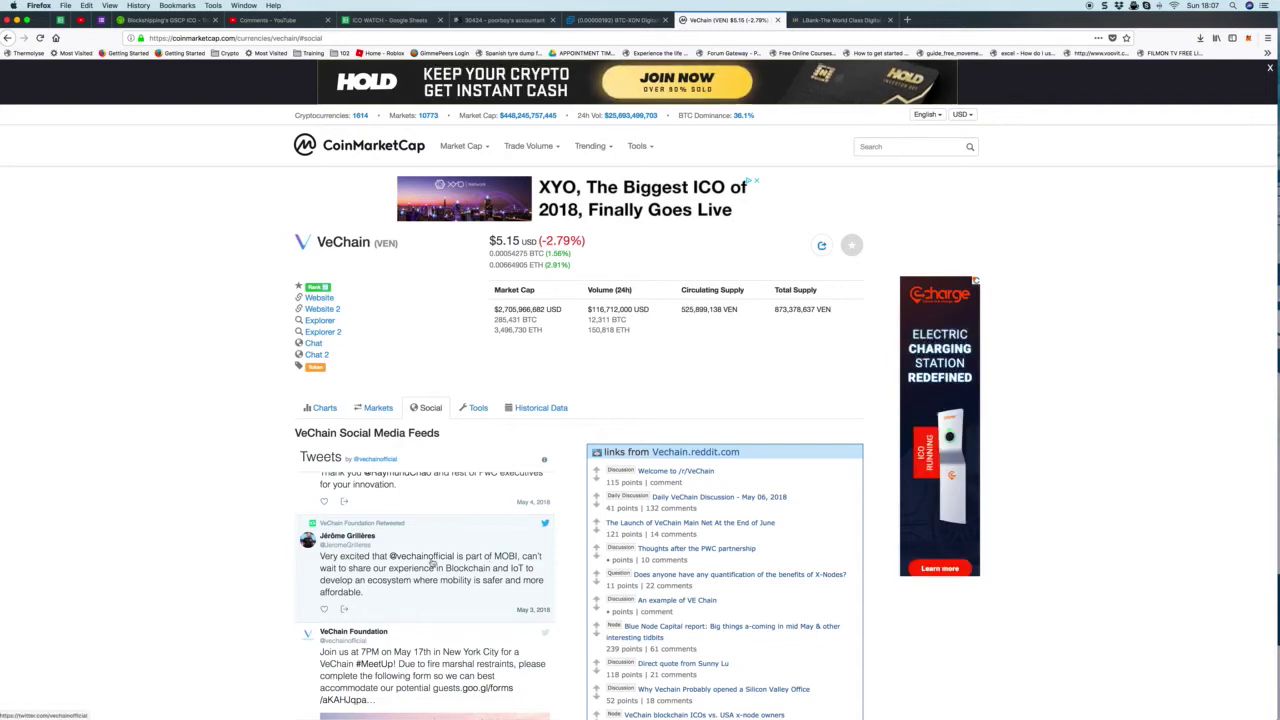
{"action": "scroll", "coordinate": [432, 563], "scroll_direction": "up", "scroll_amount": 3}
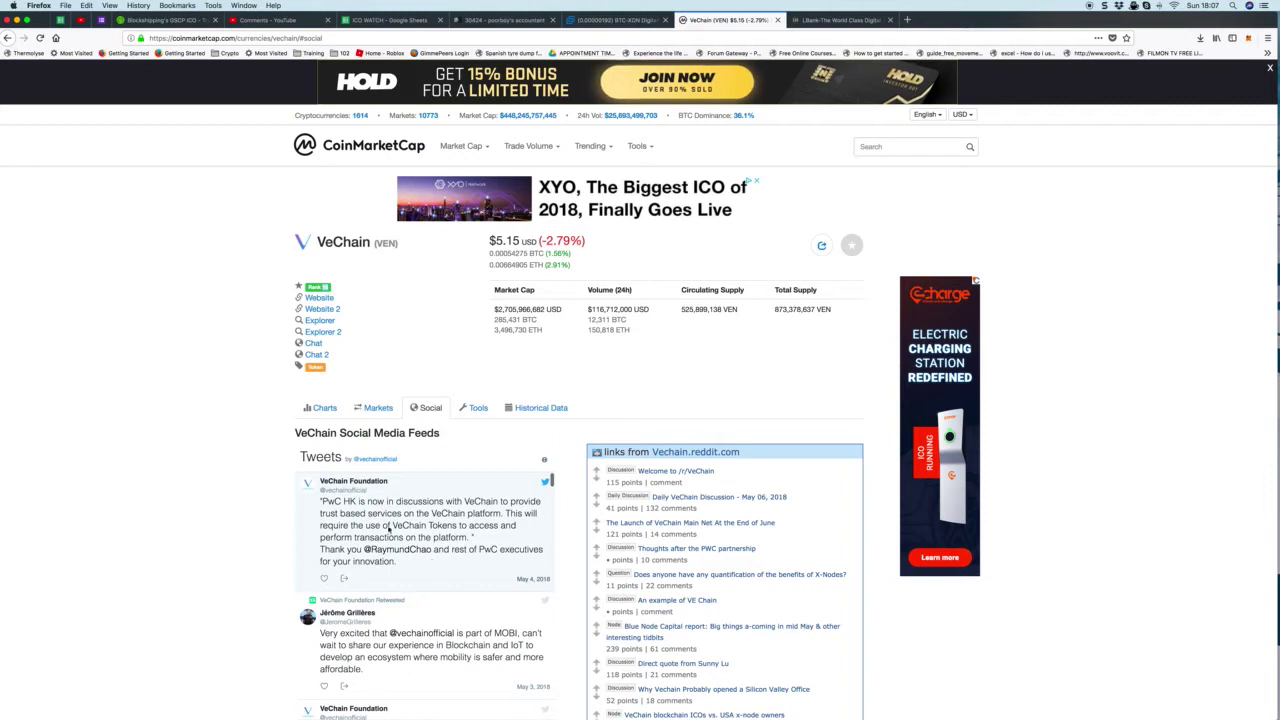
{"action": "left_click_drag", "start_coordinate": [322, 501], "coordinate": [368, 501]}
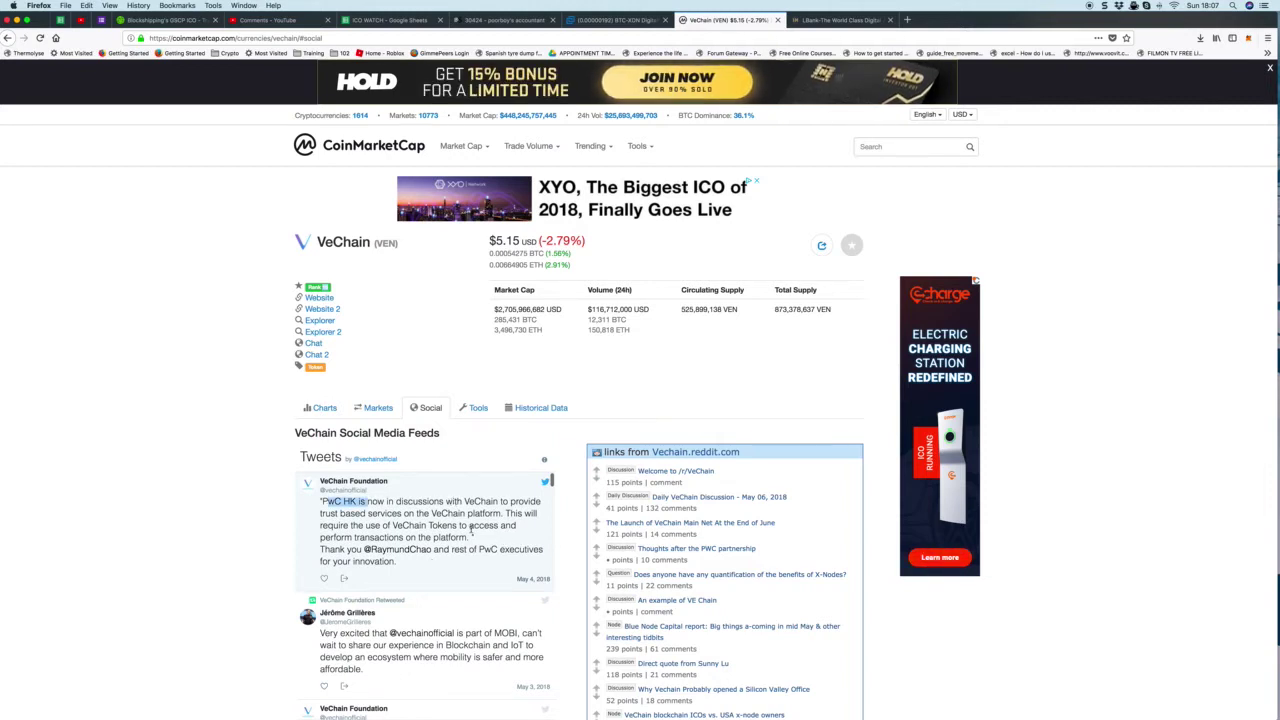
{"action": "left_click_drag", "start_coordinate": [417, 513], "coordinate": [502, 513]}
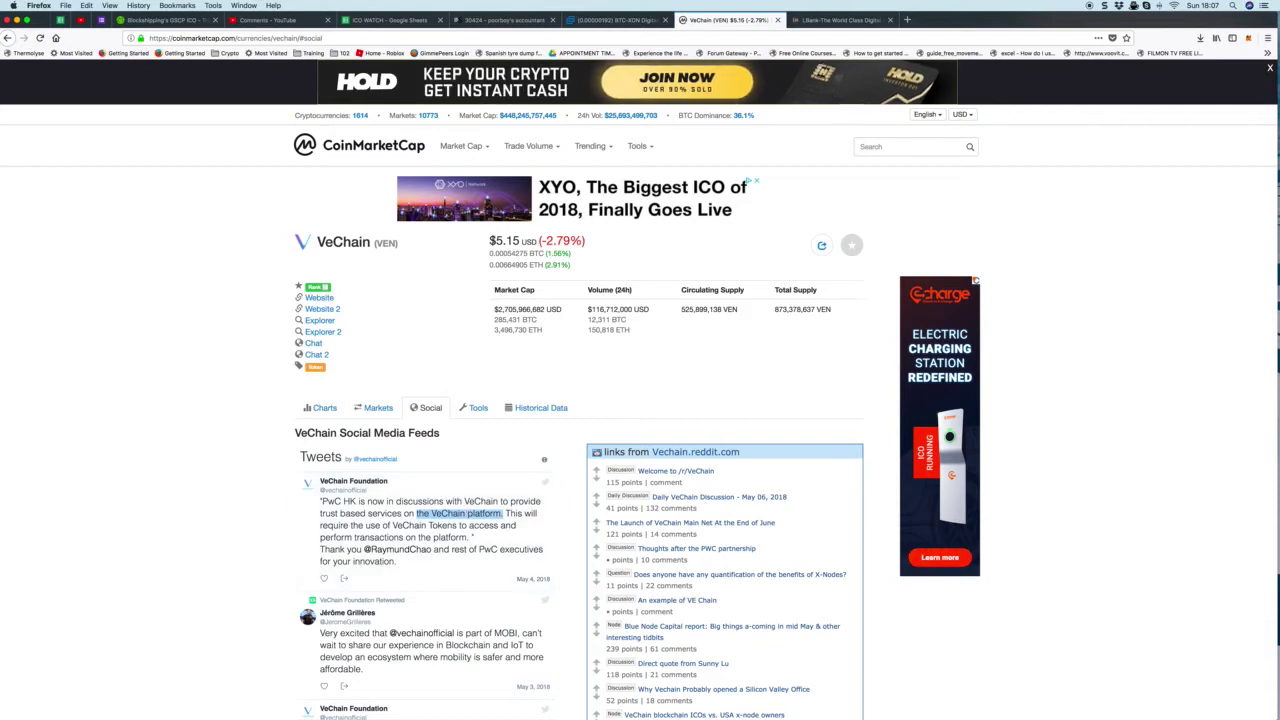
Step: Highlight VeChain's dollar price and percentage change while reviewing its tweets, and return to the CoinMarketCap home page
{"action": "left_click_drag", "start_coordinate": [489, 241], "coordinate": [537, 242]}
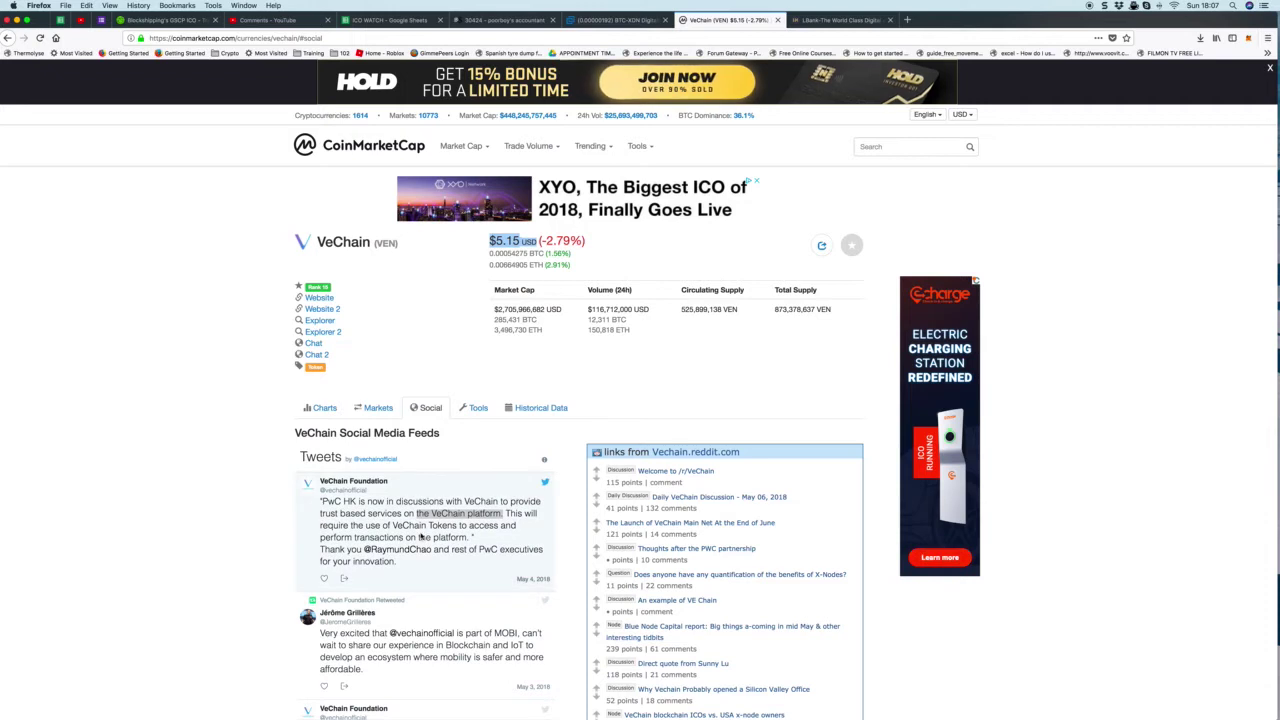
{"action": "scroll", "coordinate": [420, 537], "scroll_direction": "down", "scroll_amount": 10}
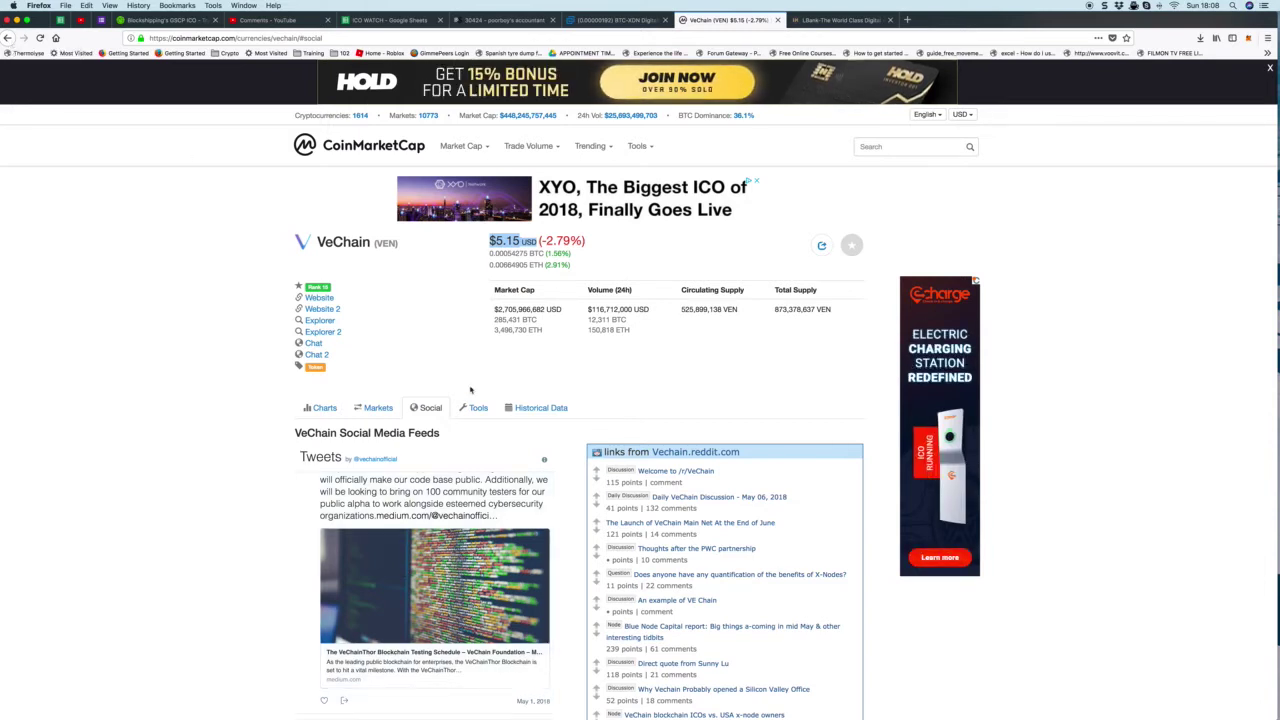
{"action": "scroll", "coordinate": [475, 503], "scroll_direction": "up", "scroll_amount": 10}
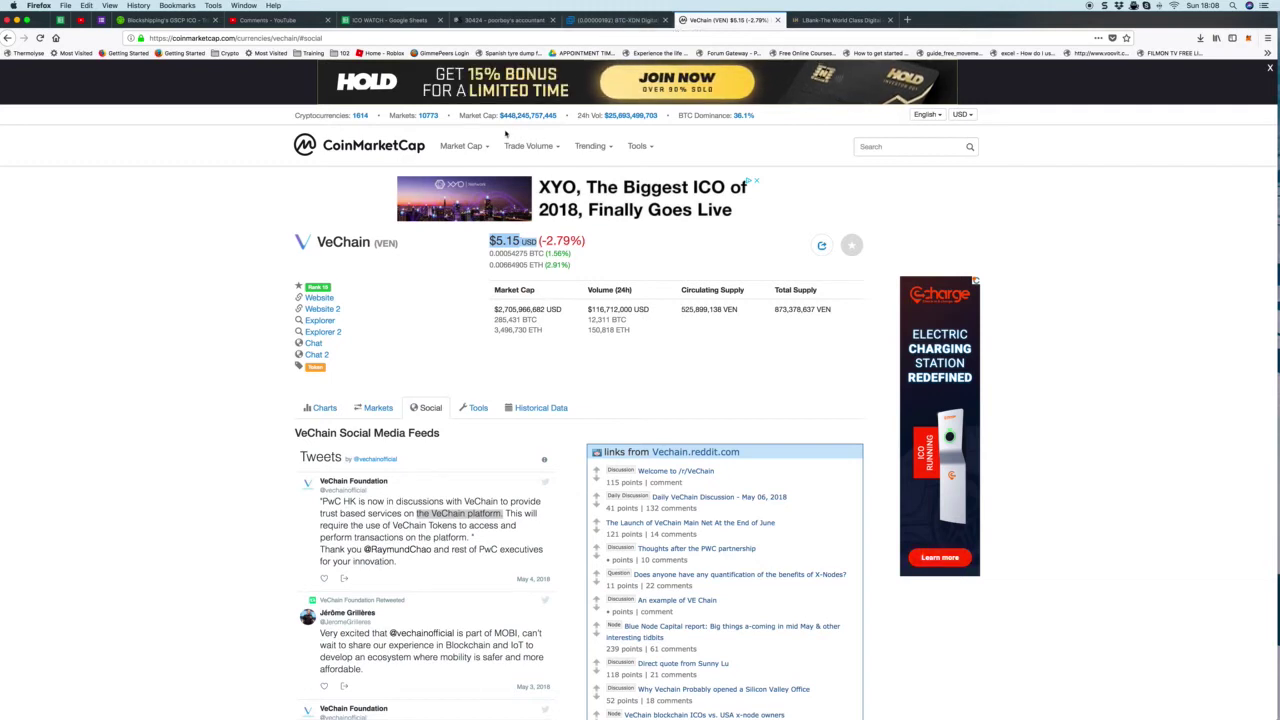
{"action": "left_click_drag", "start_coordinate": [540, 241], "coordinate": [621, 246]}
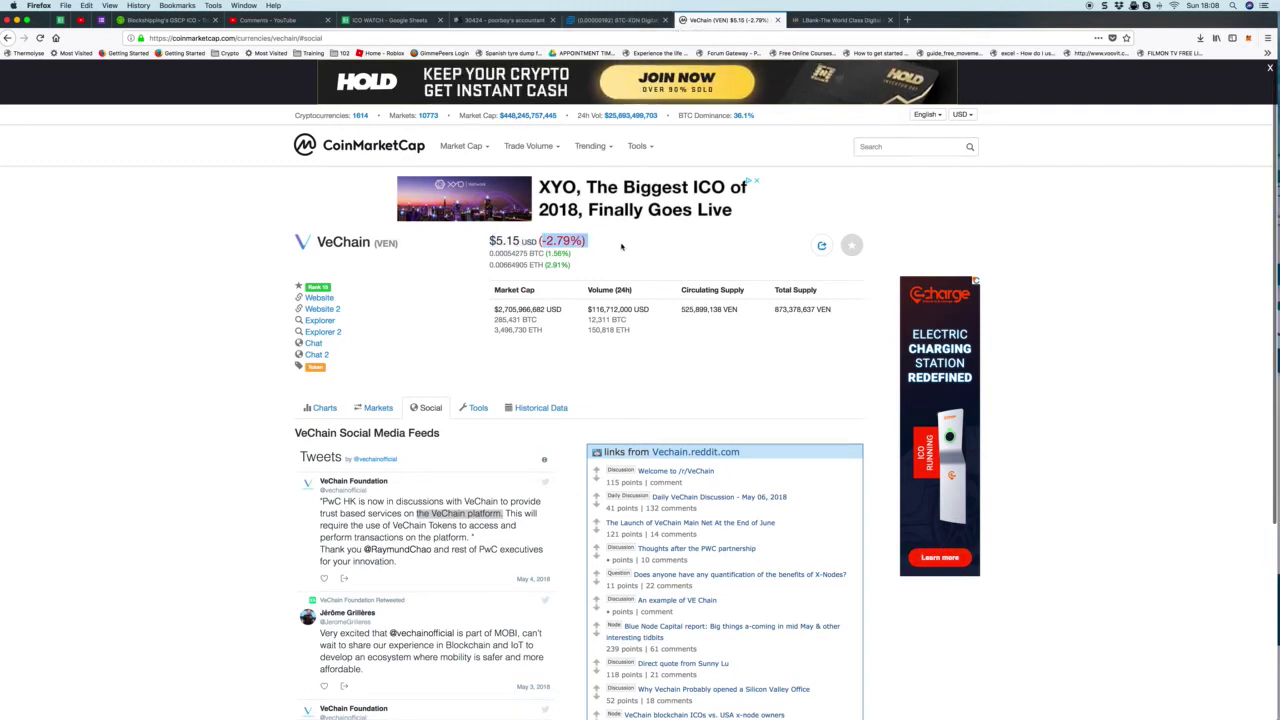
{"action": "left_click", "coordinate": [337, 145]}
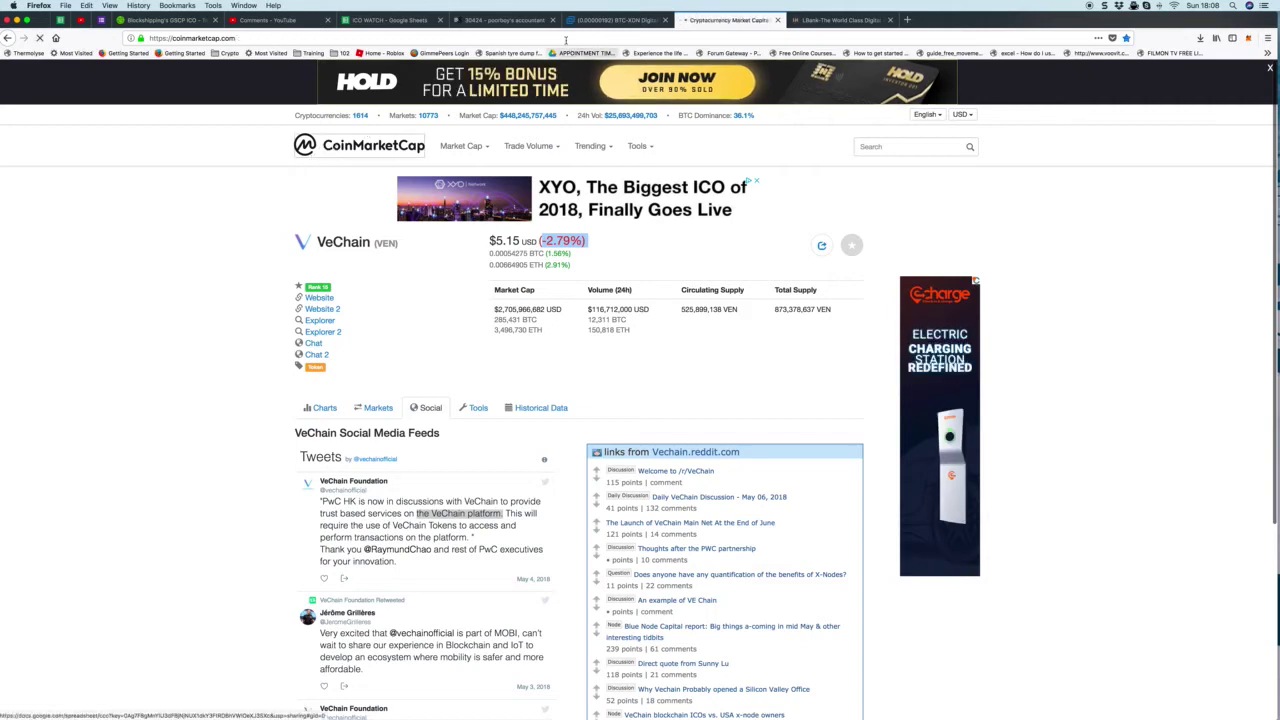
Step: Switch to the Bittrex BTC-XDN market and examine where the price touches the lower trend line on the hourly chart
{"action": "left_click", "coordinate": [581, 21]}
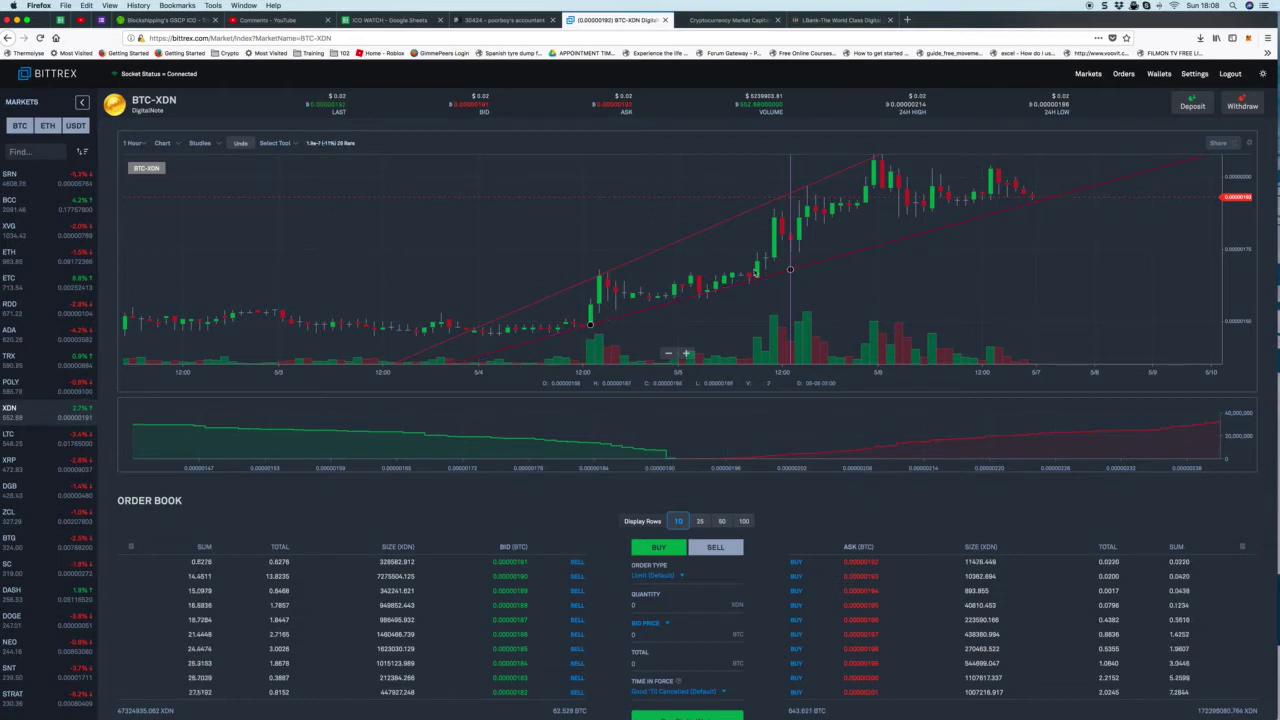
{"action": "scroll", "coordinate": [922, 181], "scroll_direction": "down", "scroll_amount": 3}
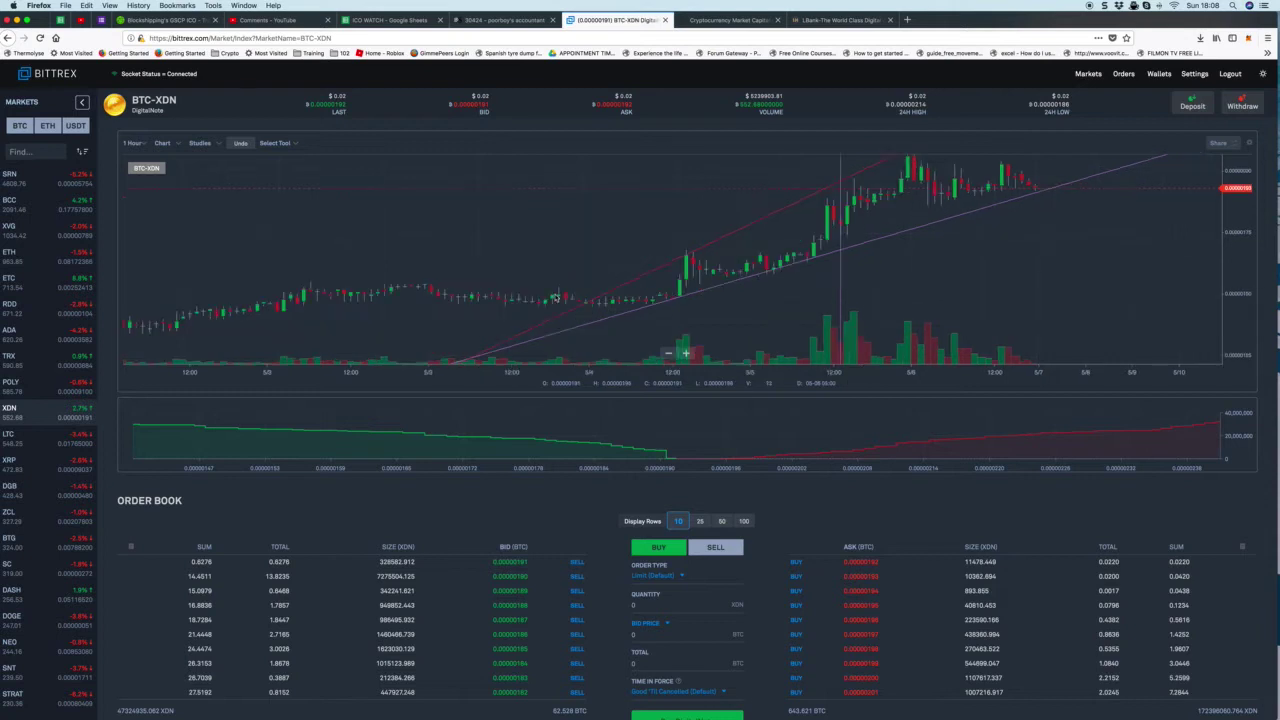
{"action": "left_click", "coordinate": [944, 233]}
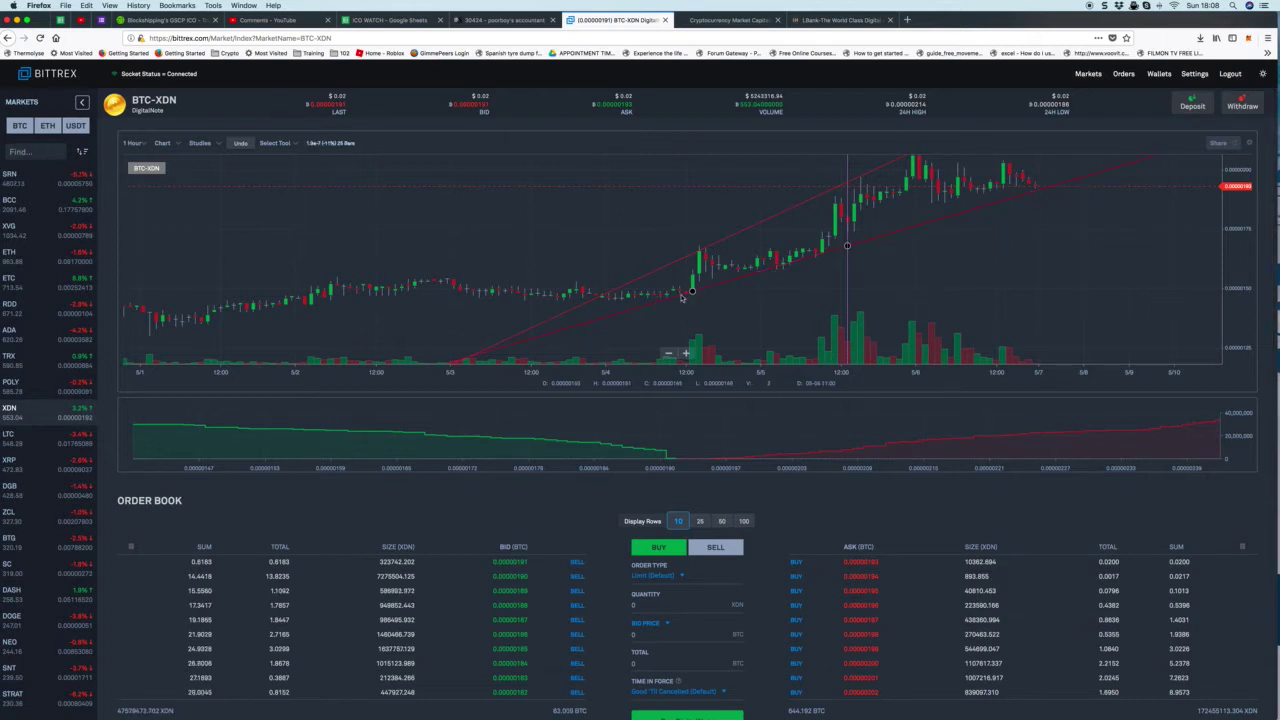
{"action": "left_click", "coordinate": [692, 252]}
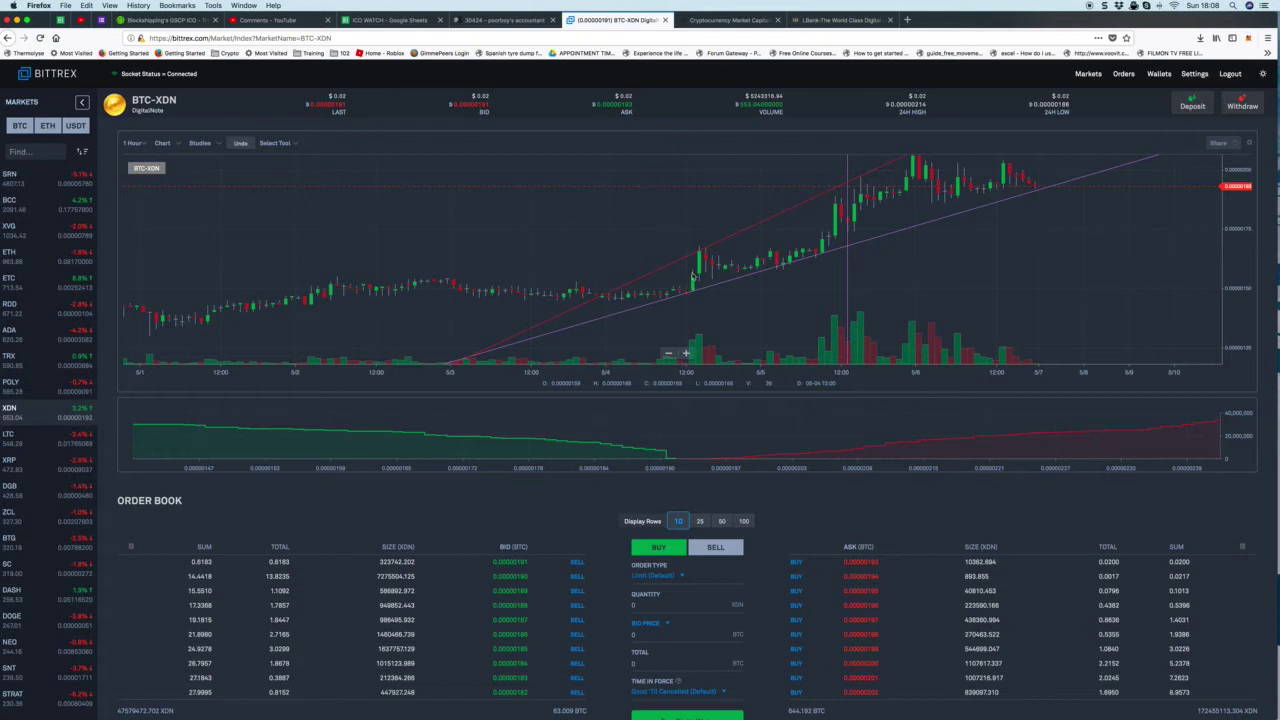
{"action": "left_click", "coordinate": [847, 245]}
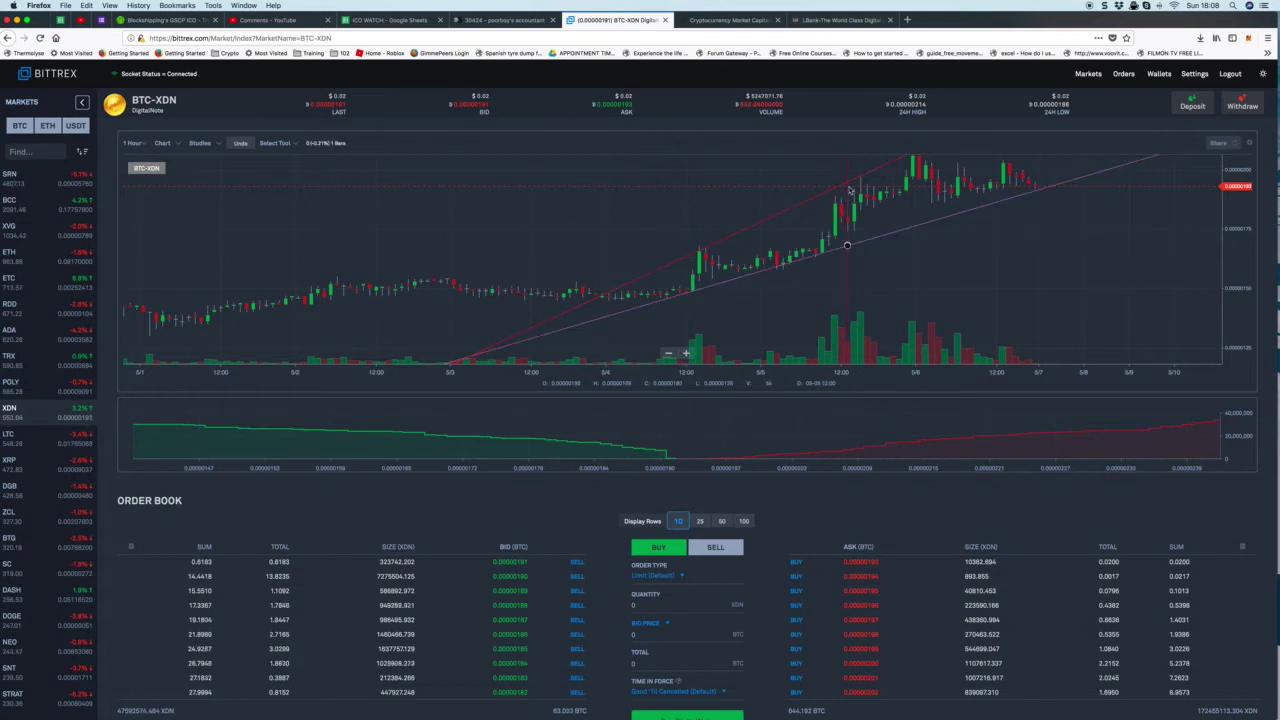
{"action": "left_click", "coordinate": [847, 245]}
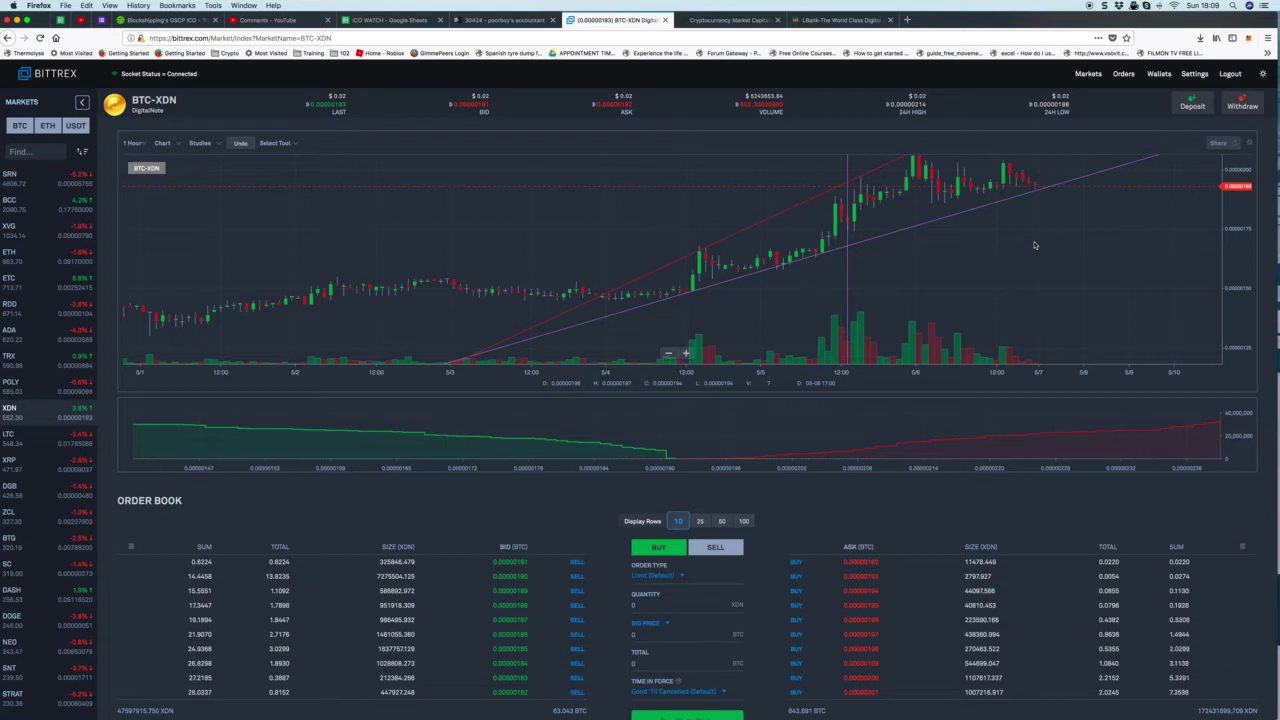
Step: Review the DigitalNote order book's bids and asks and the market history beneath the BTC-XDN price chart
{"action": "scroll", "coordinate": [860, 492], "scroll_direction": "down", "scroll_amount": 5}
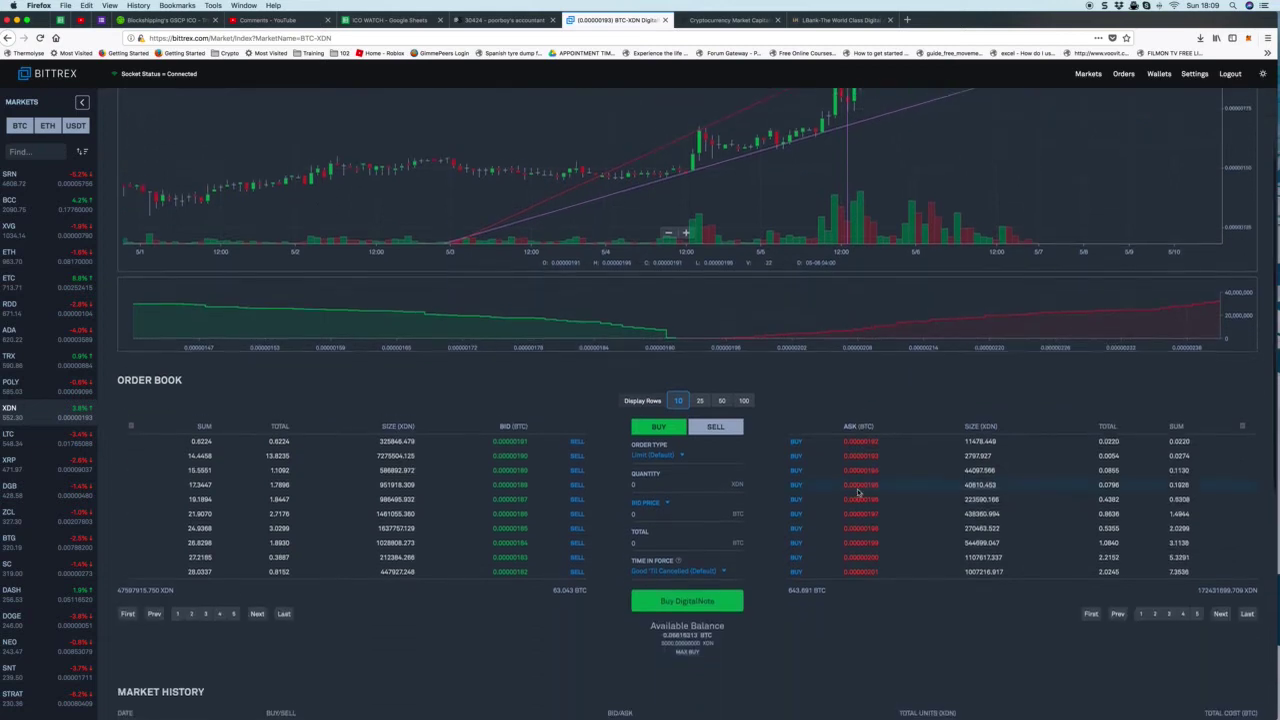
{"action": "scroll", "coordinate": [857, 492], "scroll_direction": "down", "scroll_amount": 6}
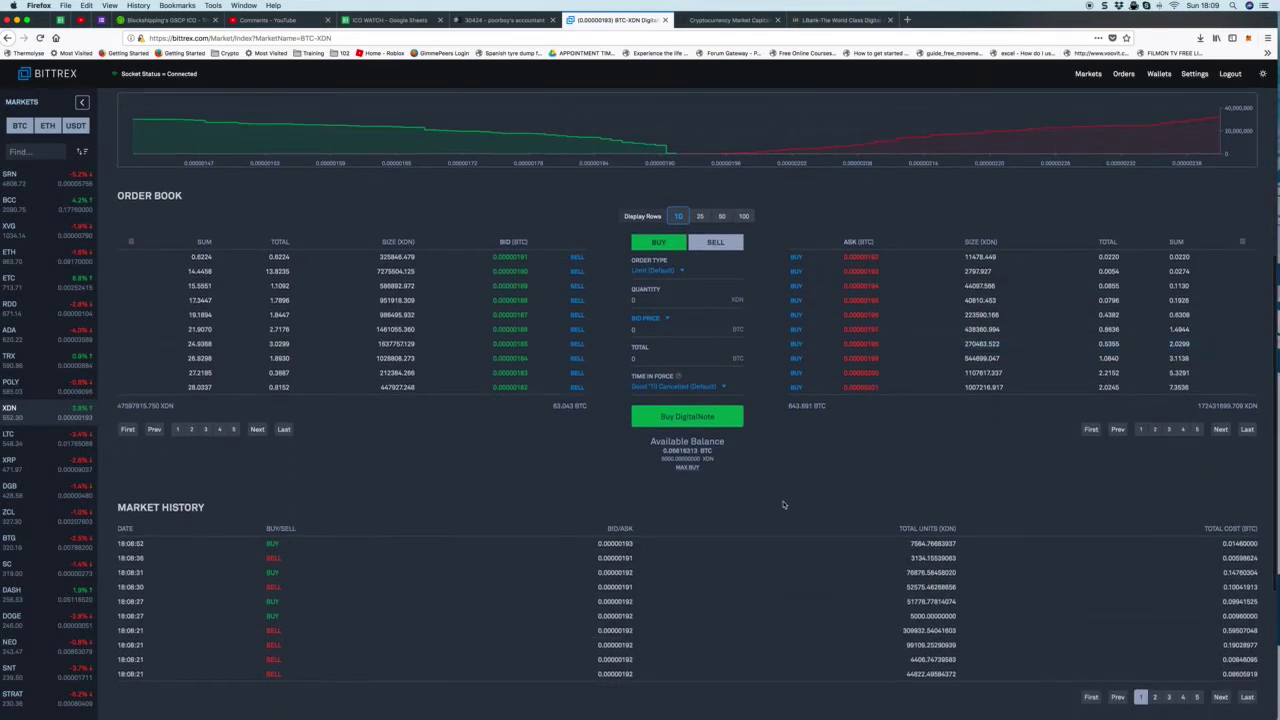
{"action": "scroll", "coordinate": [338, 475], "scroll_direction": "up", "scroll_amount": 5}
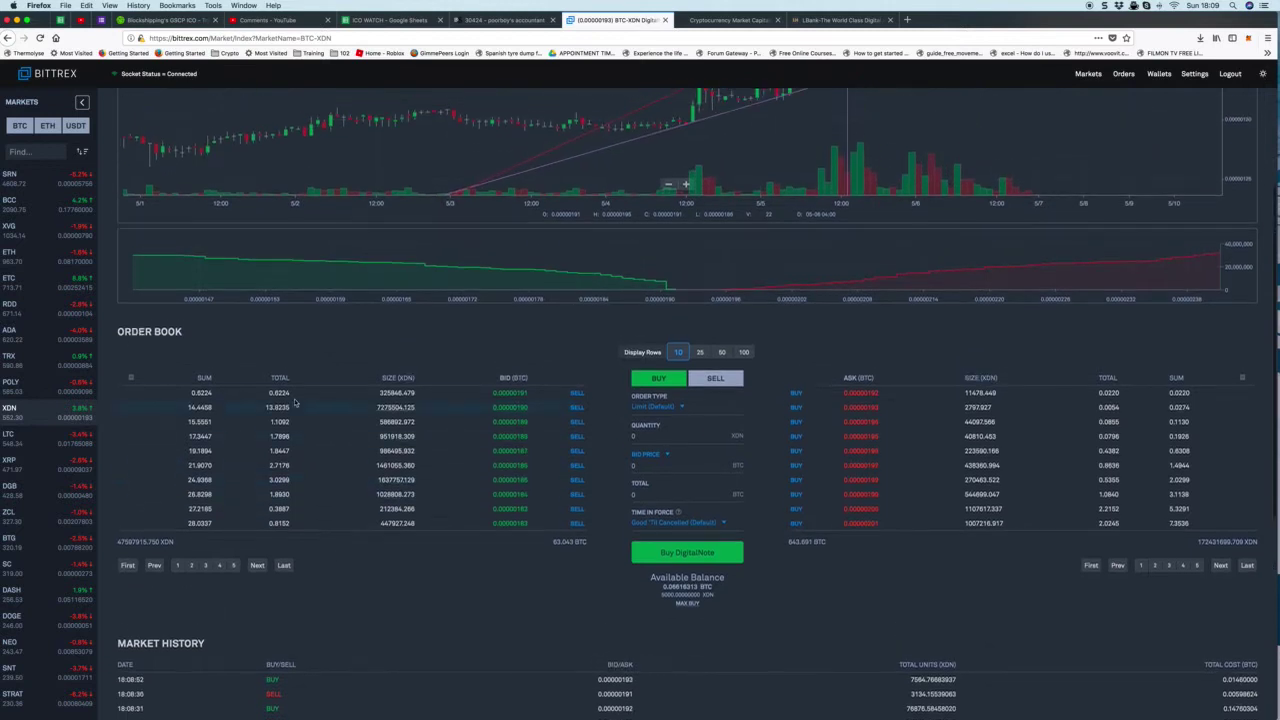
{"action": "scroll", "coordinate": [555, 371], "scroll_direction": "up", "scroll_amount": 6}
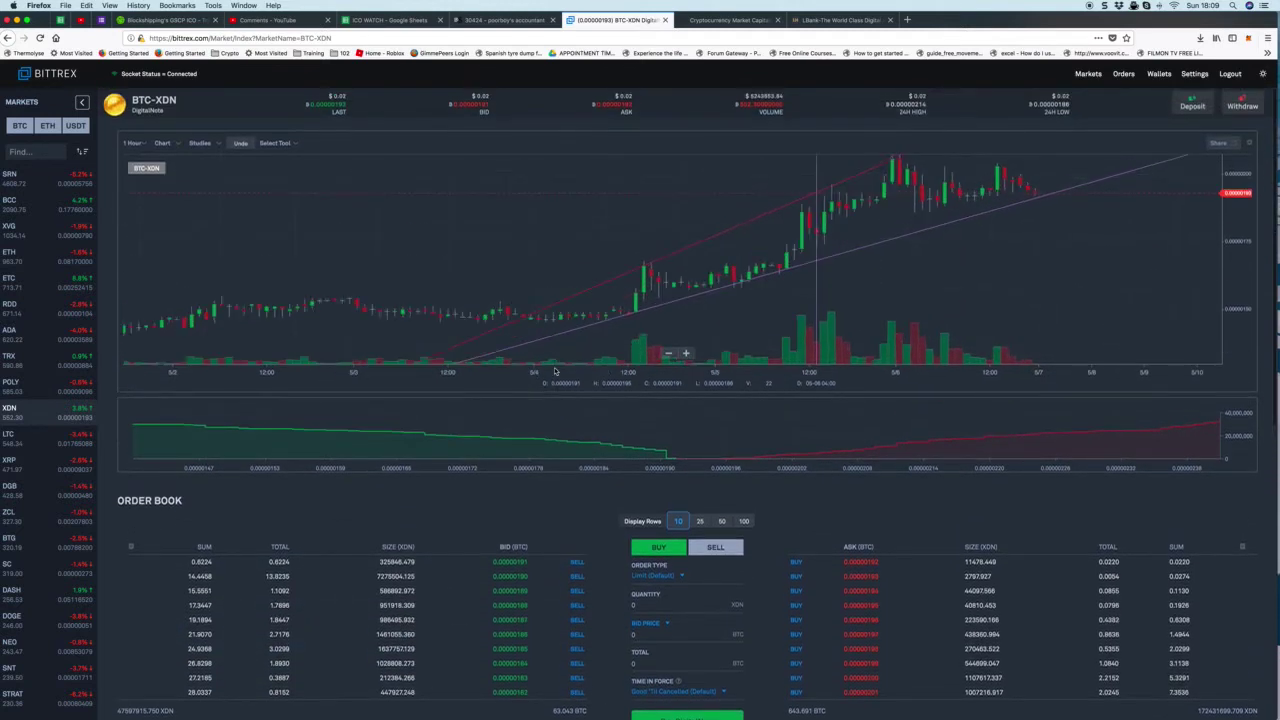
{"action": "scroll", "coordinate": [555, 370], "scroll_direction": "down", "scroll_amount": 2}
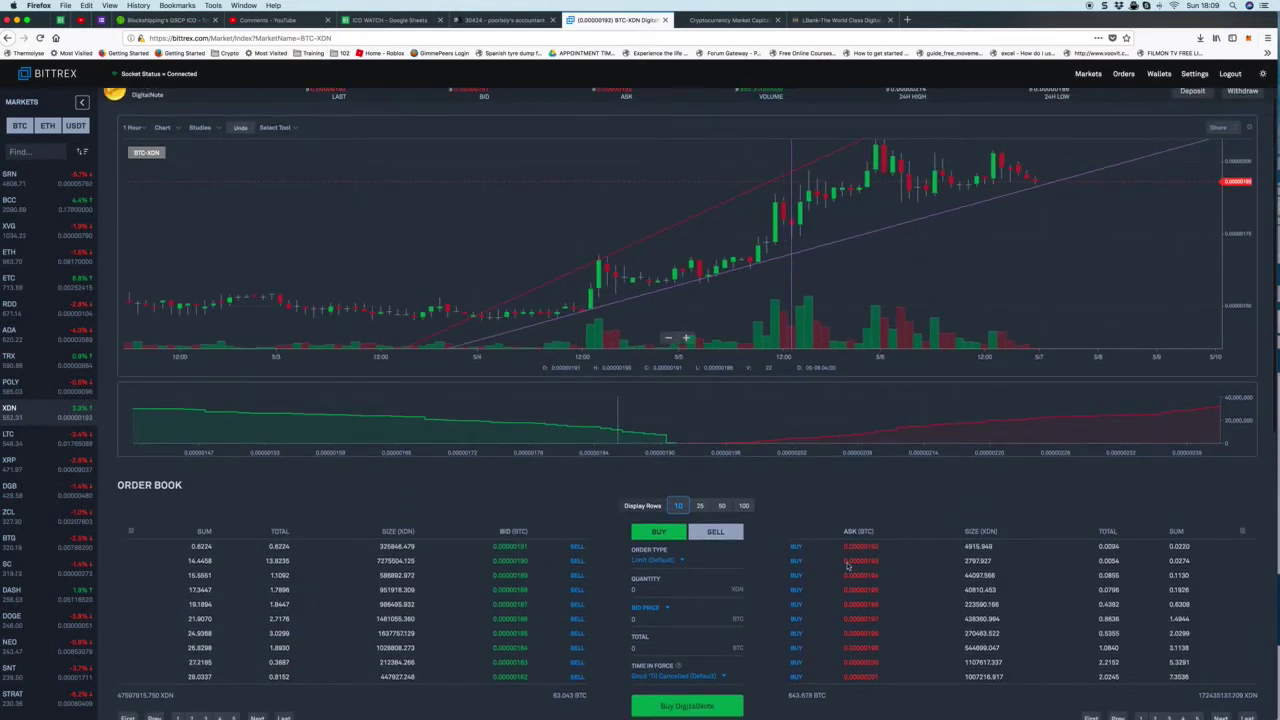
{"action": "scroll", "coordinate": [852, 509], "scroll_direction": "up", "scroll_amount": 1}
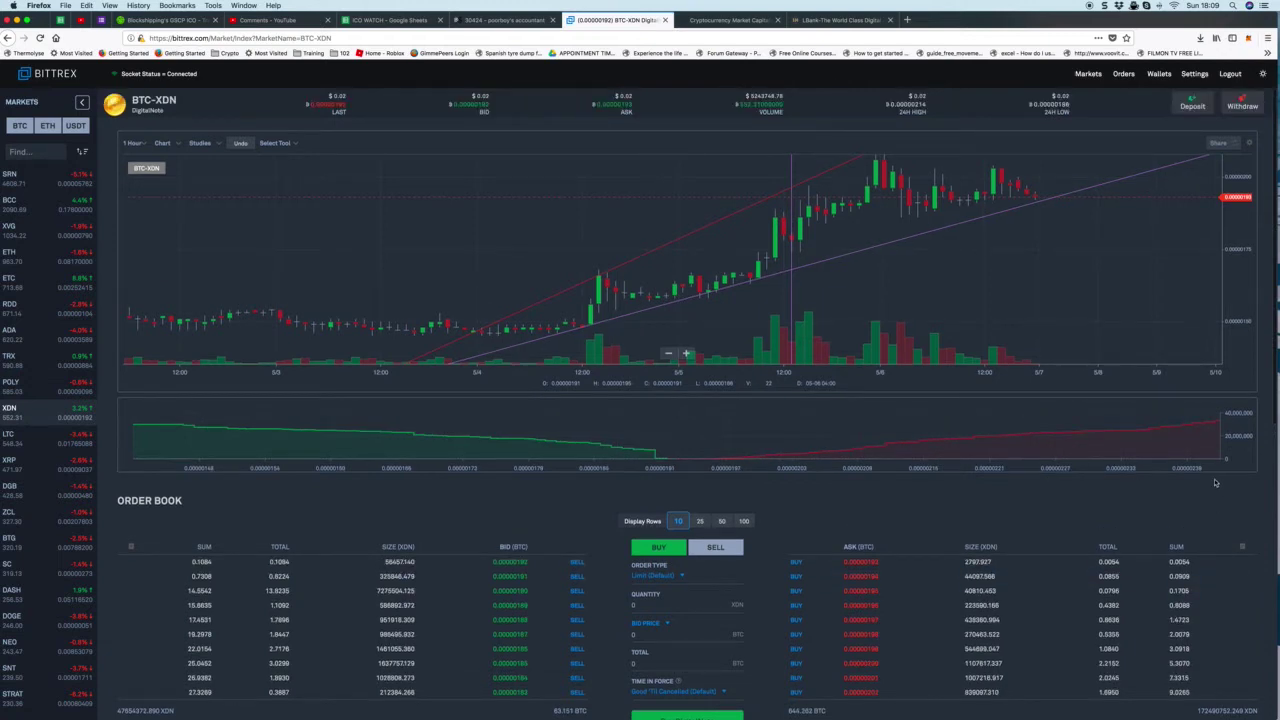
Step: Highlight the last digits of the 24-hour high and 24-hour low prices for BTC-XDN
{"action": "left_click", "coordinate": [1116, 178]}
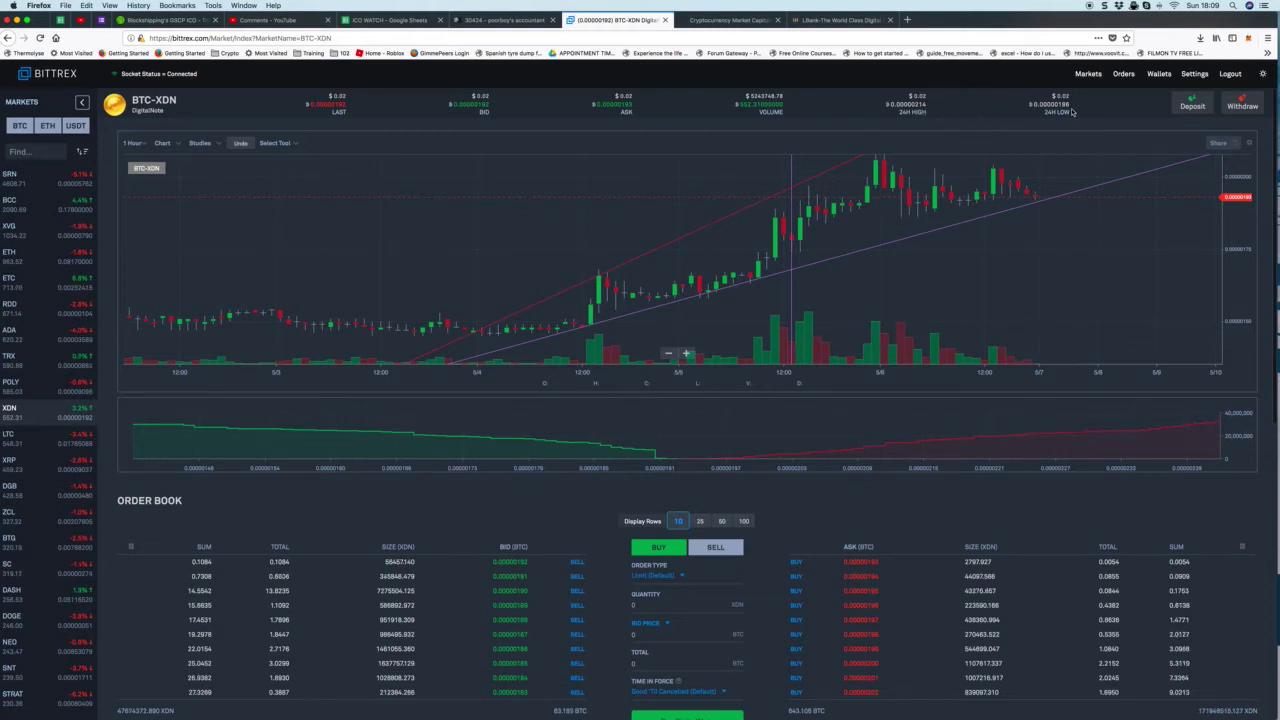
{"action": "left_click_drag", "start_coordinate": [914, 105], "coordinate": [929, 106]}
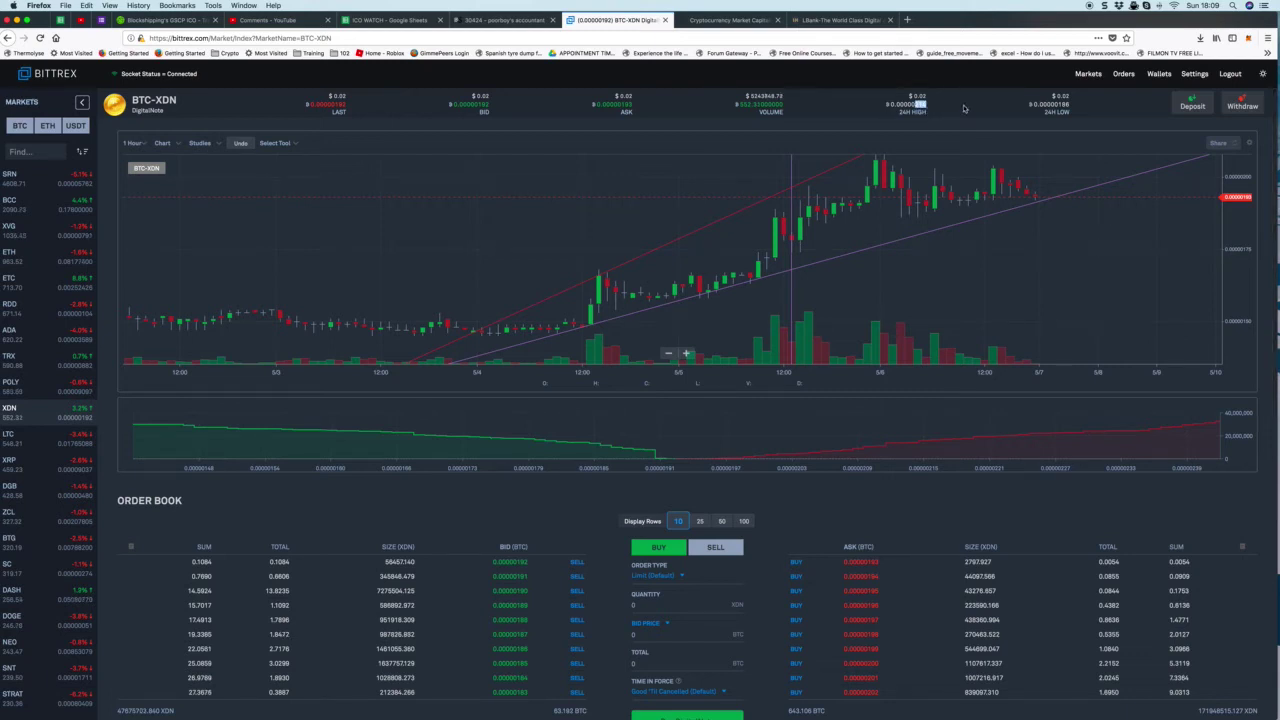
{"action": "left_click", "coordinate": [941, 110]}
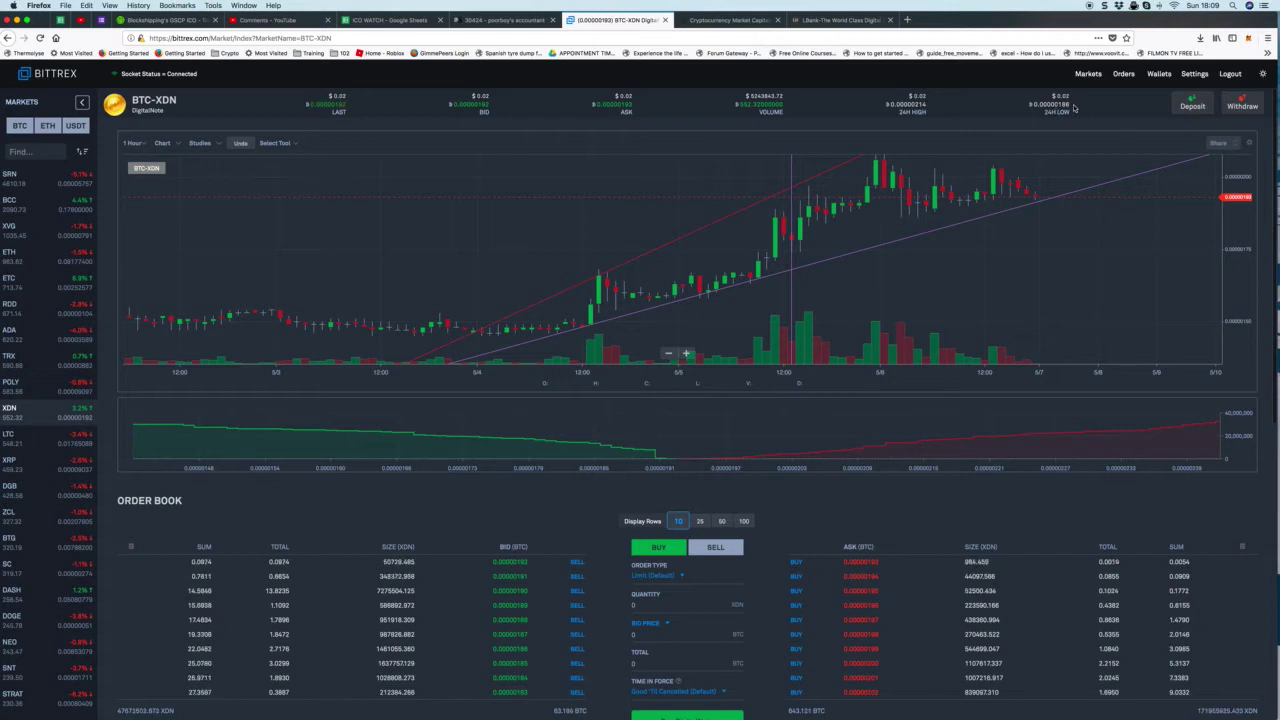
{"action": "left_click_drag", "start_coordinate": [1057, 104], "coordinate": [1108, 110]}
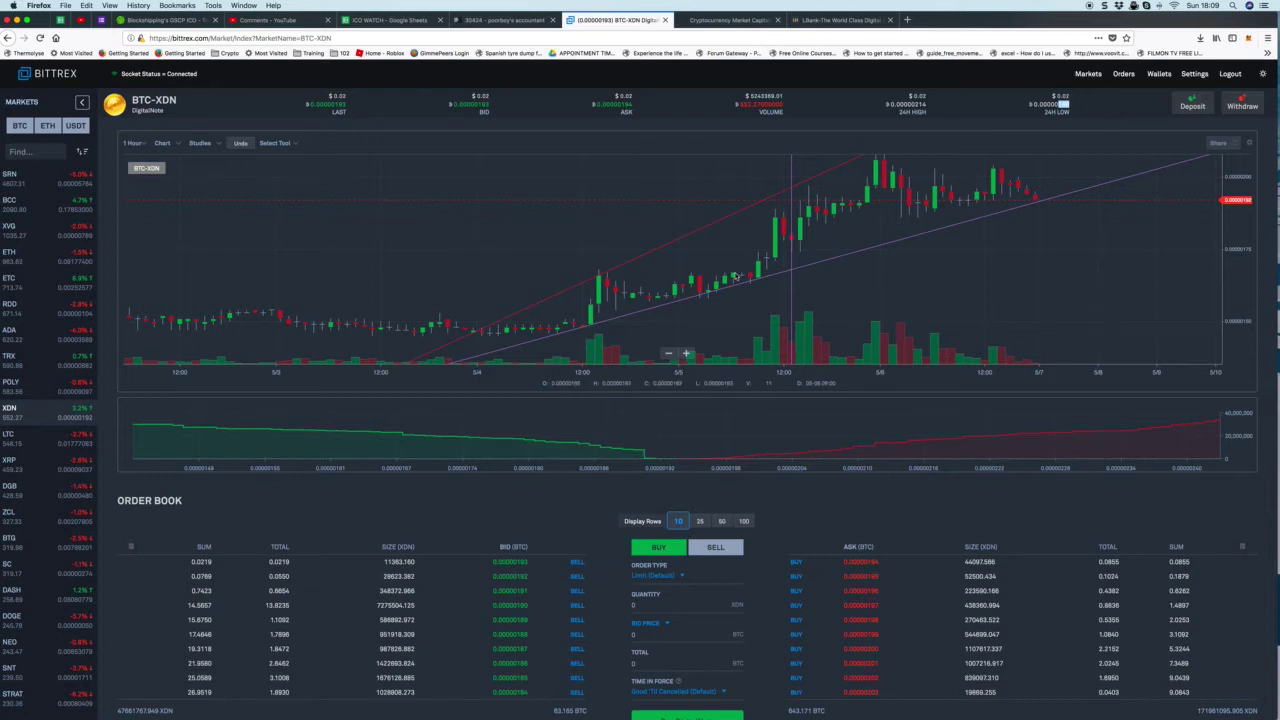
Step: Point out where the early price spike meets the upper trend line on the BTC-XDN chart
{"action": "left_click_drag", "start_coordinate": [599, 274], "coordinate": [589, 279]}
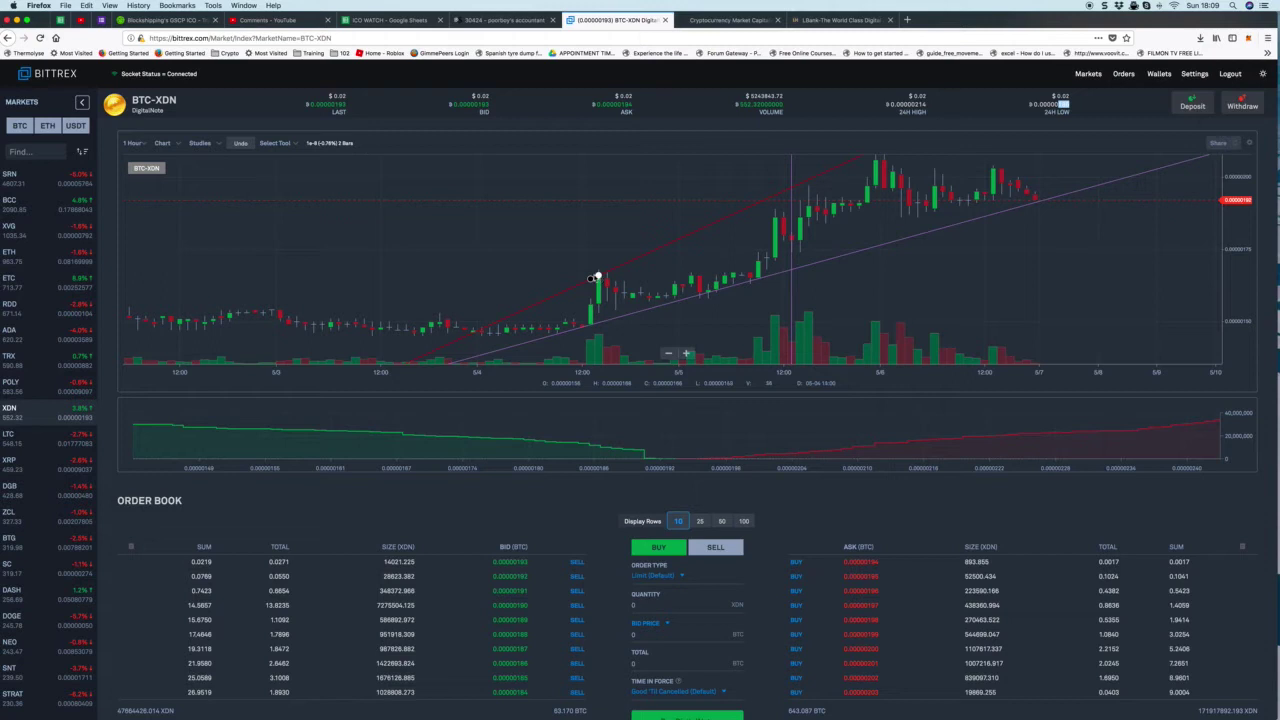
{"action": "left_click_drag", "start_coordinate": [594, 277], "coordinate": [722, 290]}
{"action": "left_click", "coordinate": [590, 278]}
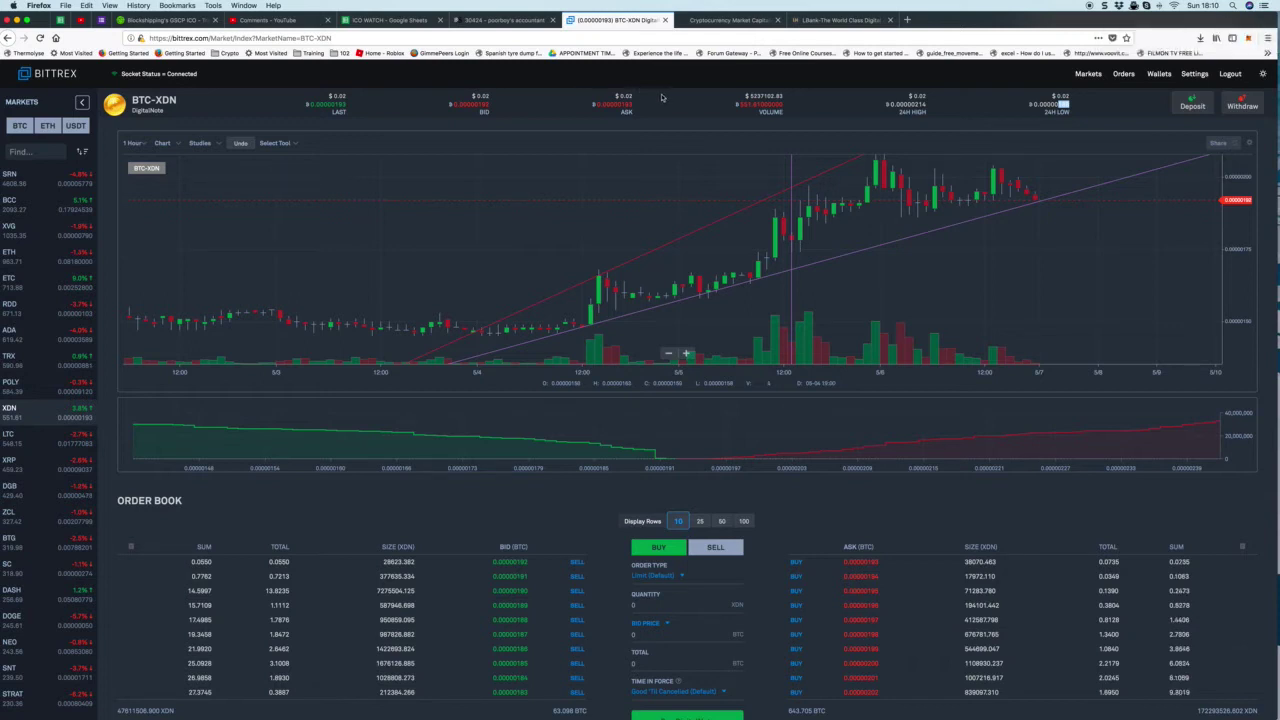
Step: Open the Bittrex wallet balances and search them for "neo" with zero balances shown
{"action": "left_click", "coordinate": [1157, 74]}
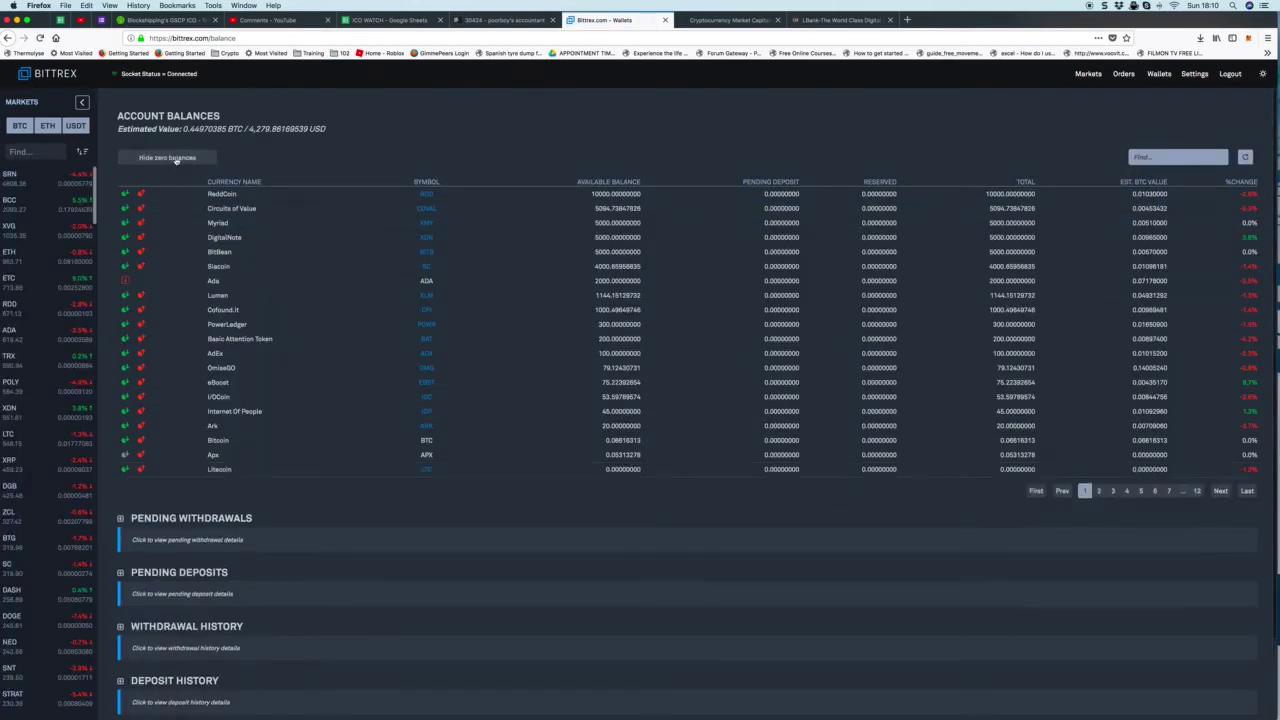
{"action": "left_click", "coordinate": [1165, 157]}
{"action": "type", "text": "iop"}
{"action": "key", "text": "BackSpace"}
{"action": "key", "text": "BackSpace"}
{"action": "key", "text": "BackSpace"}
{"action": "type", "text": "neo"}
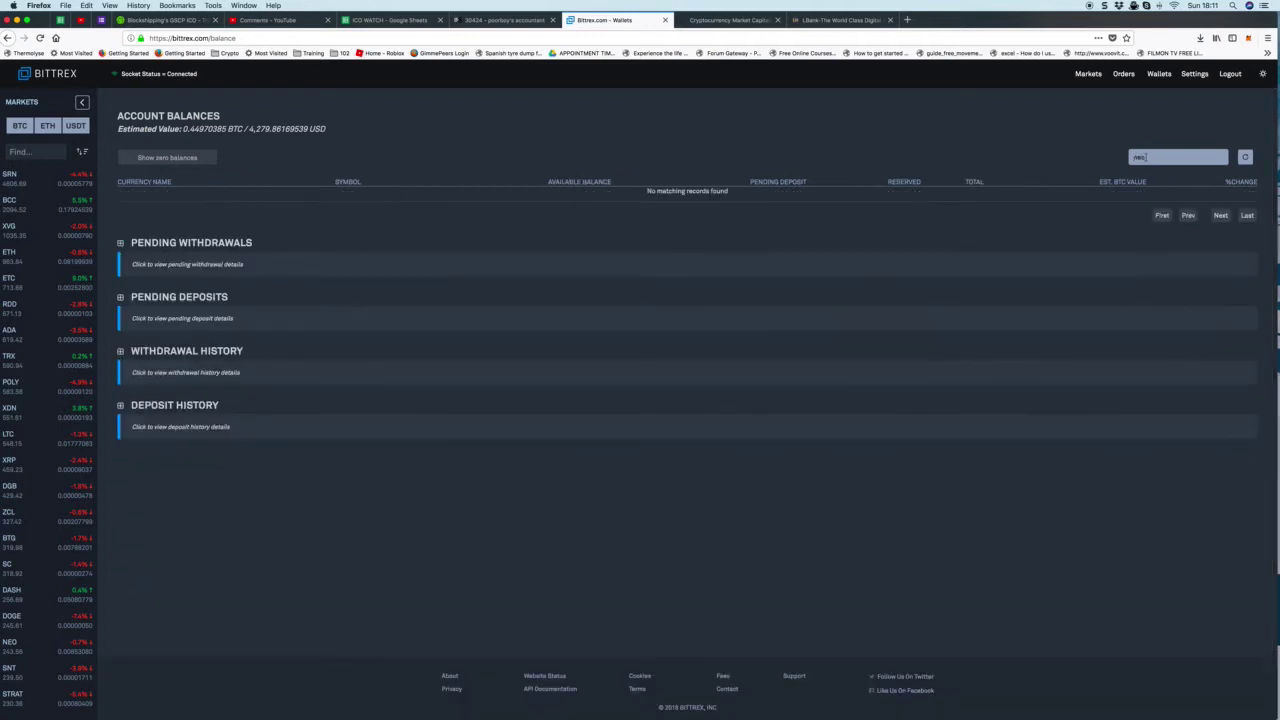
{"action": "left_click", "coordinate": [194, 163]}
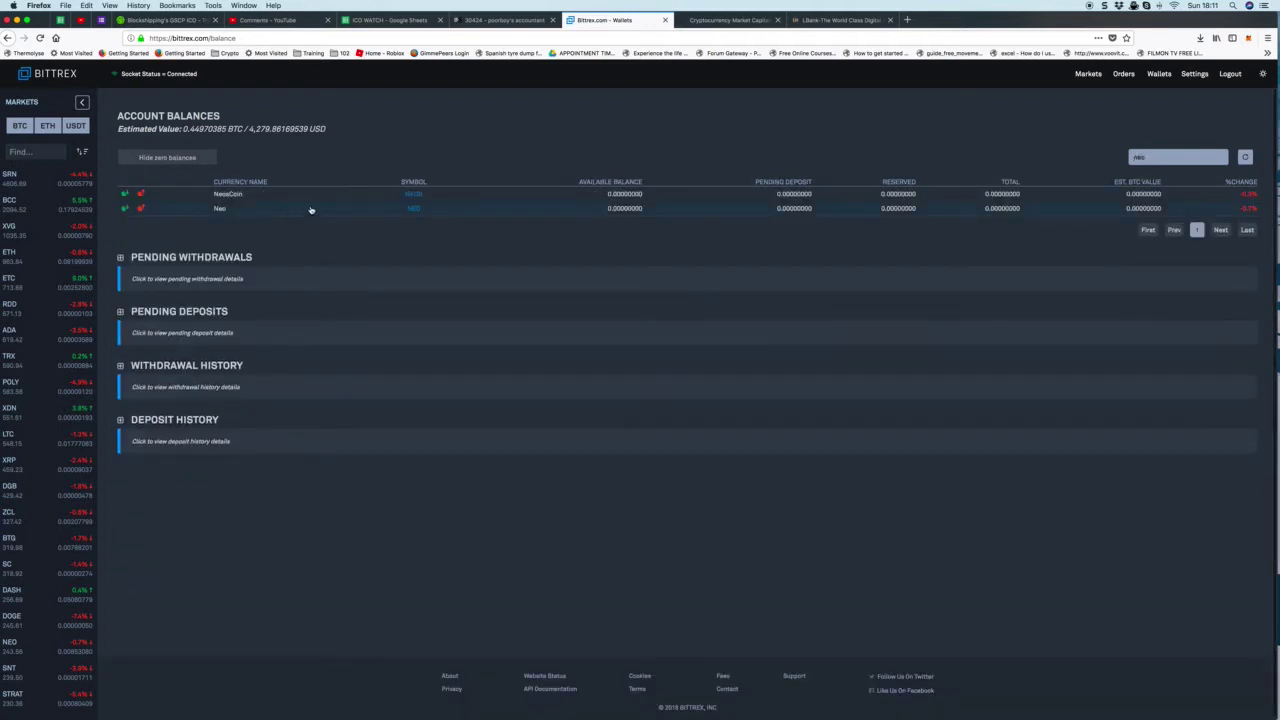
Step: Open the BTC-NEO market from the Neo balance and examine about two weeks of its price history
{"action": "left_click", "coordinate": [413, 209]}
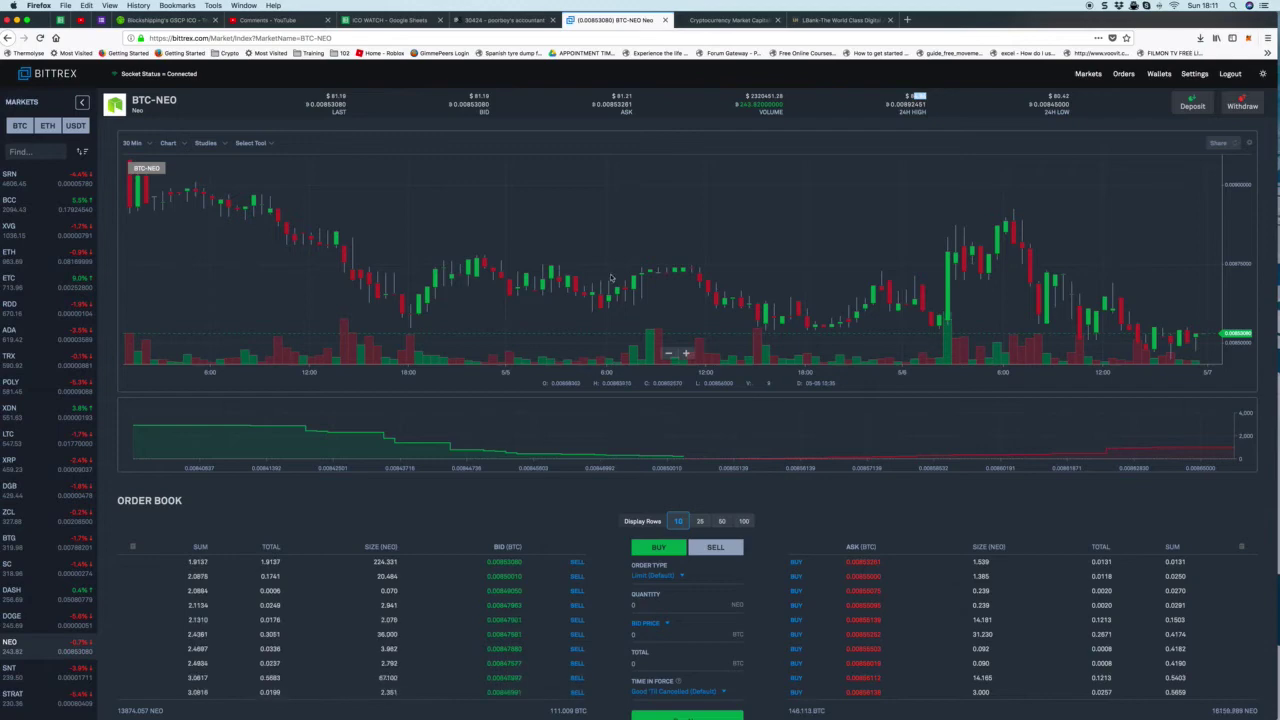
{"action": "scroll", "coordinate": [611, 277], "scroll_direction": "down", "scroll_amount": 5}
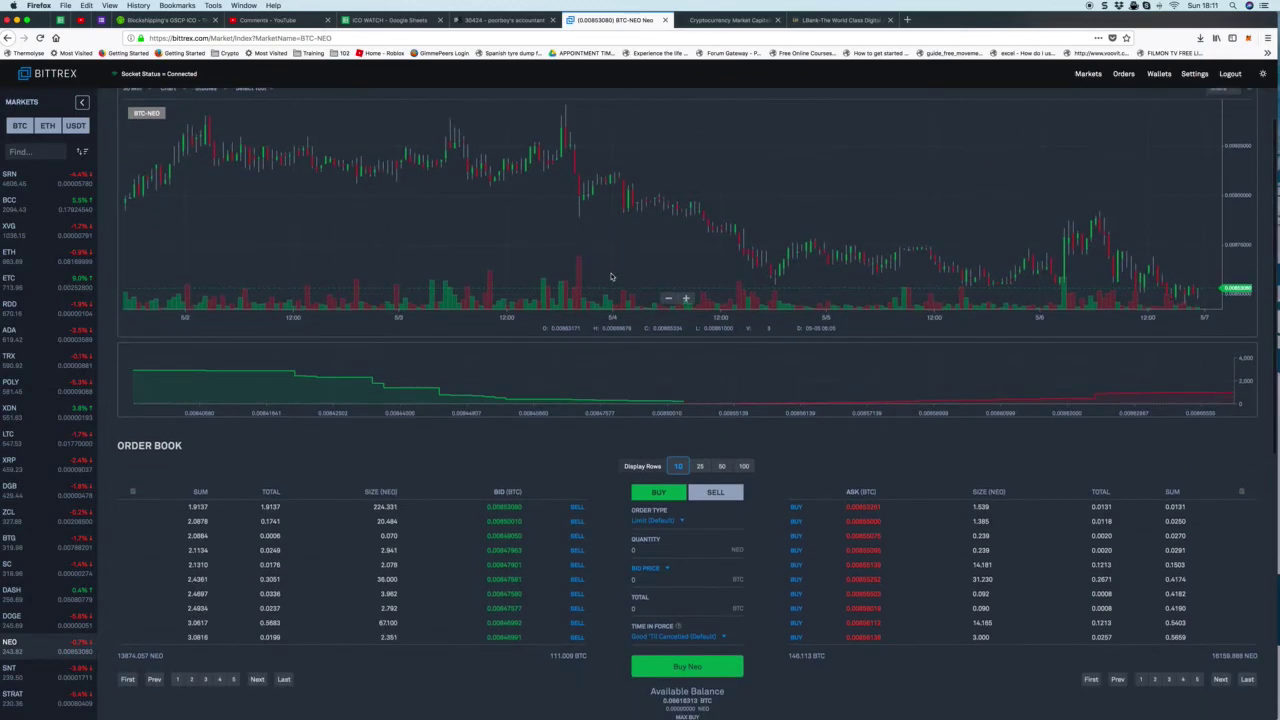
{"action": "scroll", "coordinate": [611, 277], "scroll_direction": "down", "scroll_amount": 5}
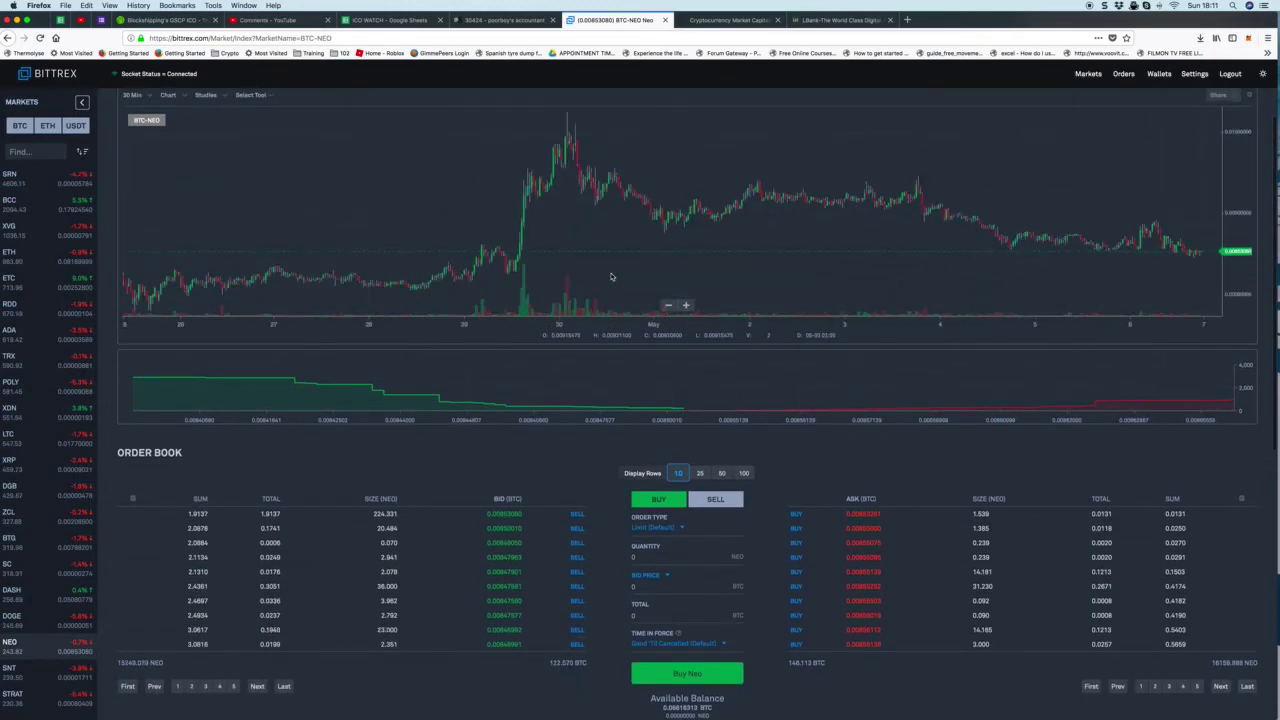
{"action": "scroll", "coordinate": [803, 272], "scroll_direction": "down", "scroll_amount": 2}
{"action": "scroll", "coordinate": [950, 266], "scroll_direction": "up", "scroll_amount": 3}
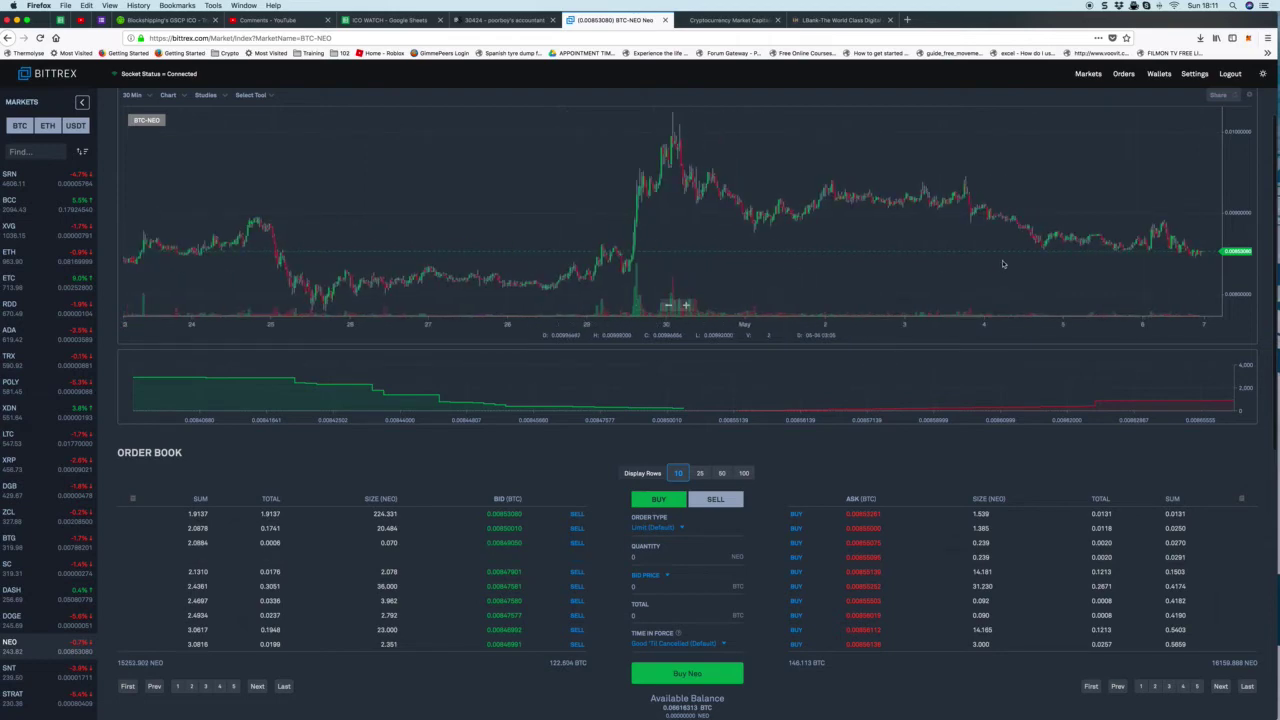
Step: Examine the last several days of the BTC-NEO price chart and look over its available drawing tools
{"action": "scroll", "coordinate": [1003, 264], "scroll_direction": "up", "scroll_amount": 5}
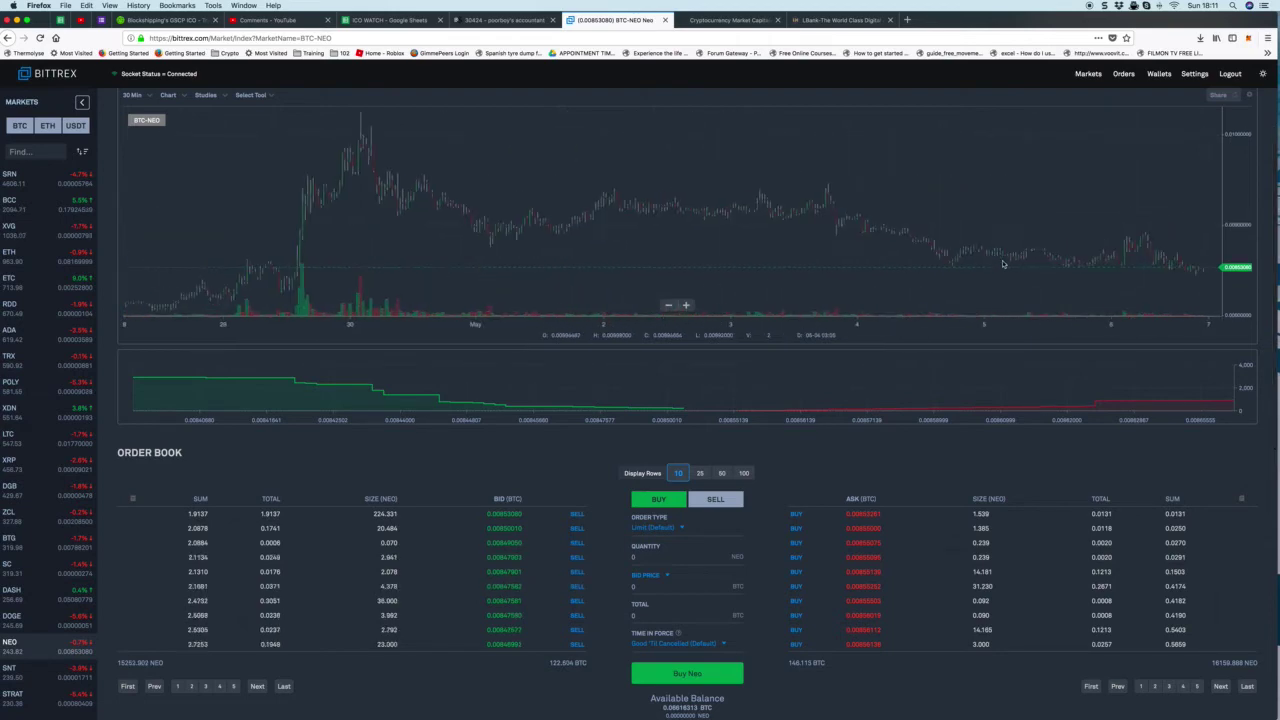
{"action": "scroll", "coordinate": [1003, 264], "scroll_direction": "down", "scroll_amount": 3}
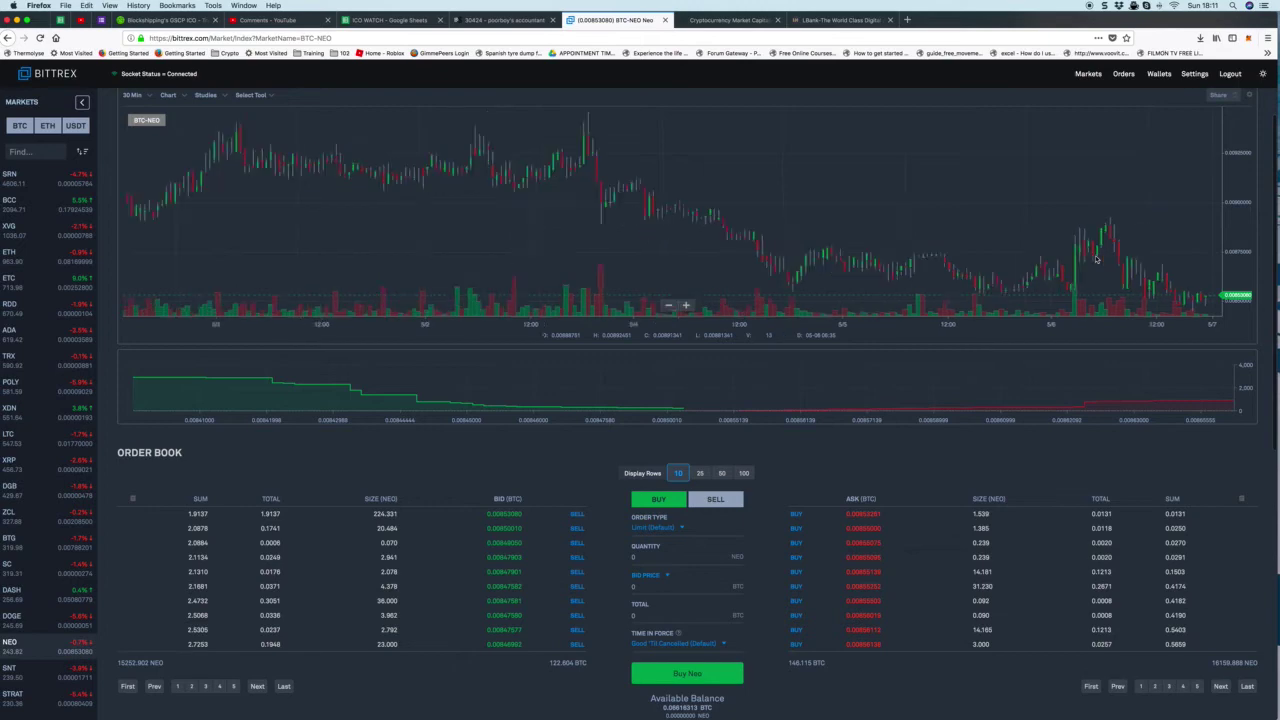
{"action": "scroll", "coordinate": [1096, 260], "scroll_direction": "up", "scroll_amount": 1}
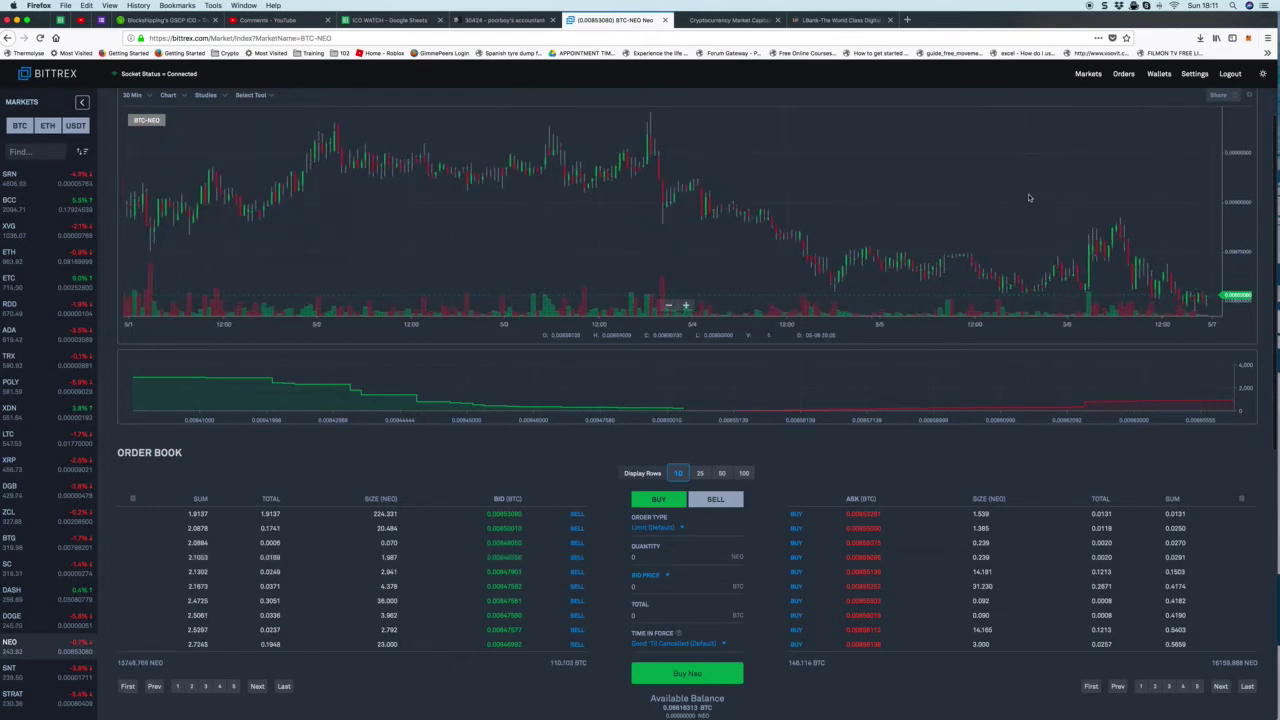
{"action": "scroll", "coordinate": [1018, 185], "scroll_direction": "up", "scroll_amount": 1}
{"action": "scroll", "coordinate": [1018, 185], "scroll_direction": "up", "scroll_amount": 1}
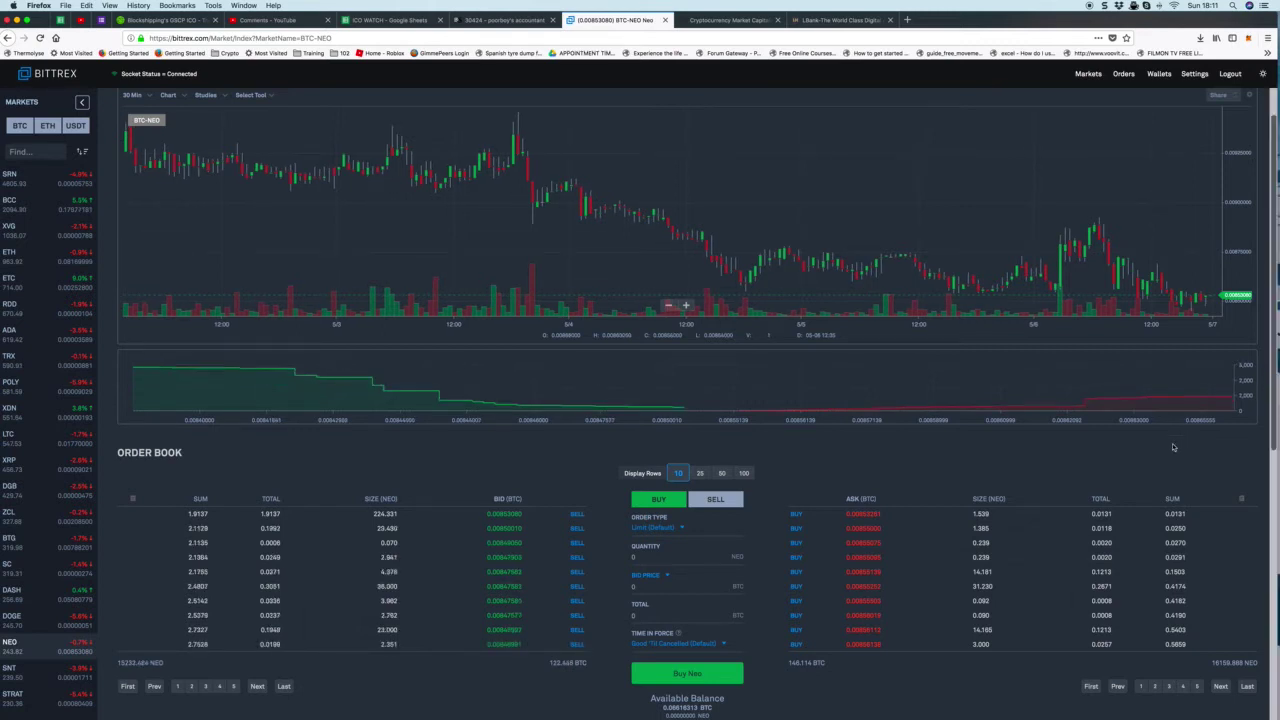
{"action": "scroll", "coordinate": [1272, 400], "scroll_direction": "up", "scroll_amount": 2}
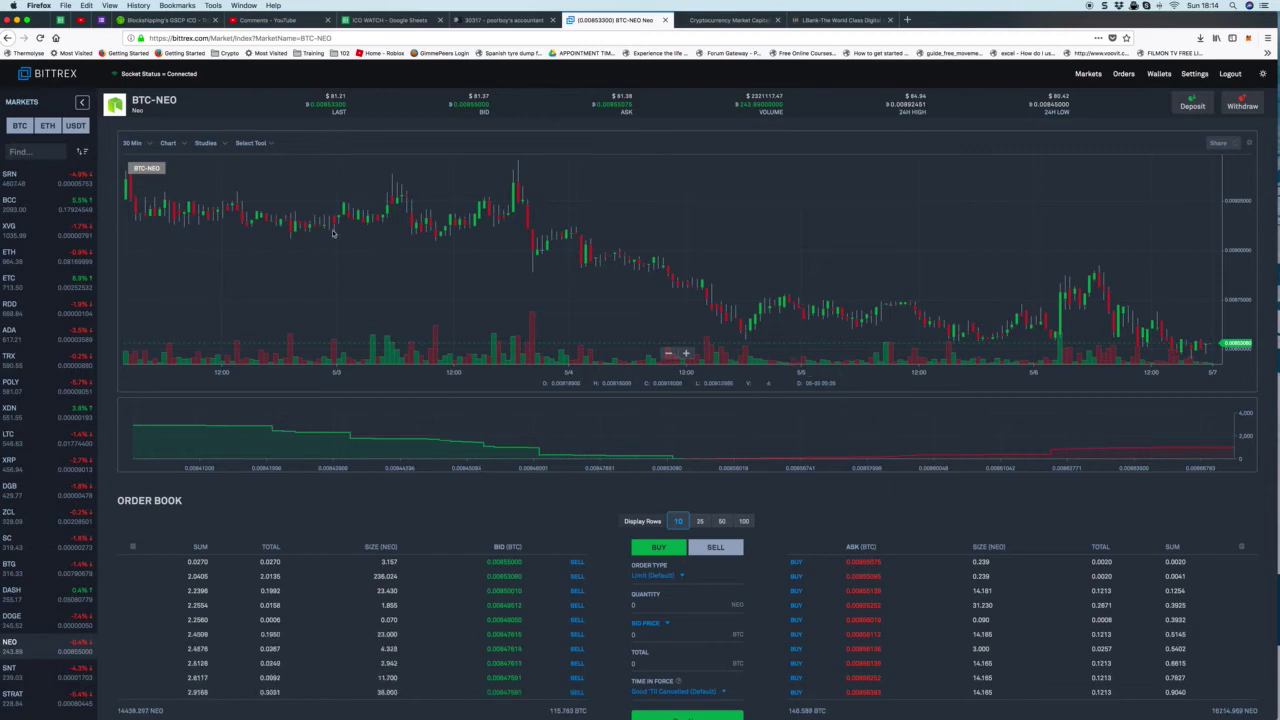
{"action": "left_click", "coordinate": [257, 143]}
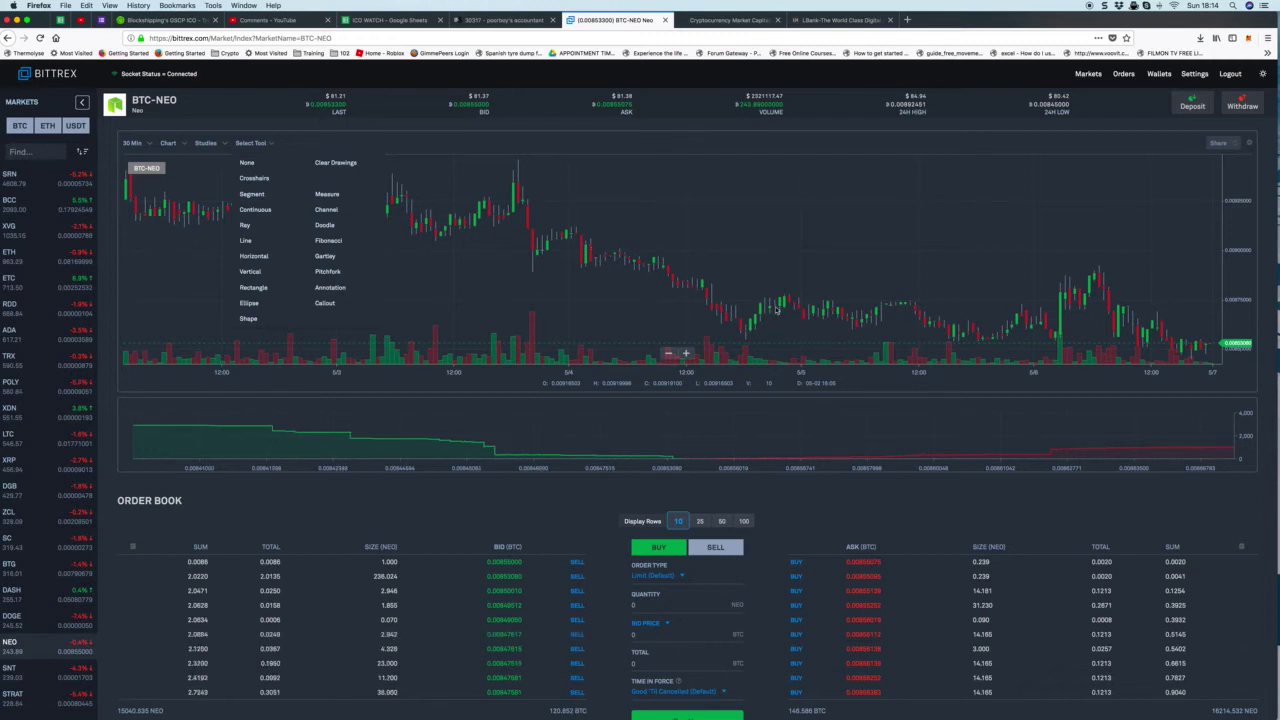
{"action": "left_click", "coordinate": [587, 297]}
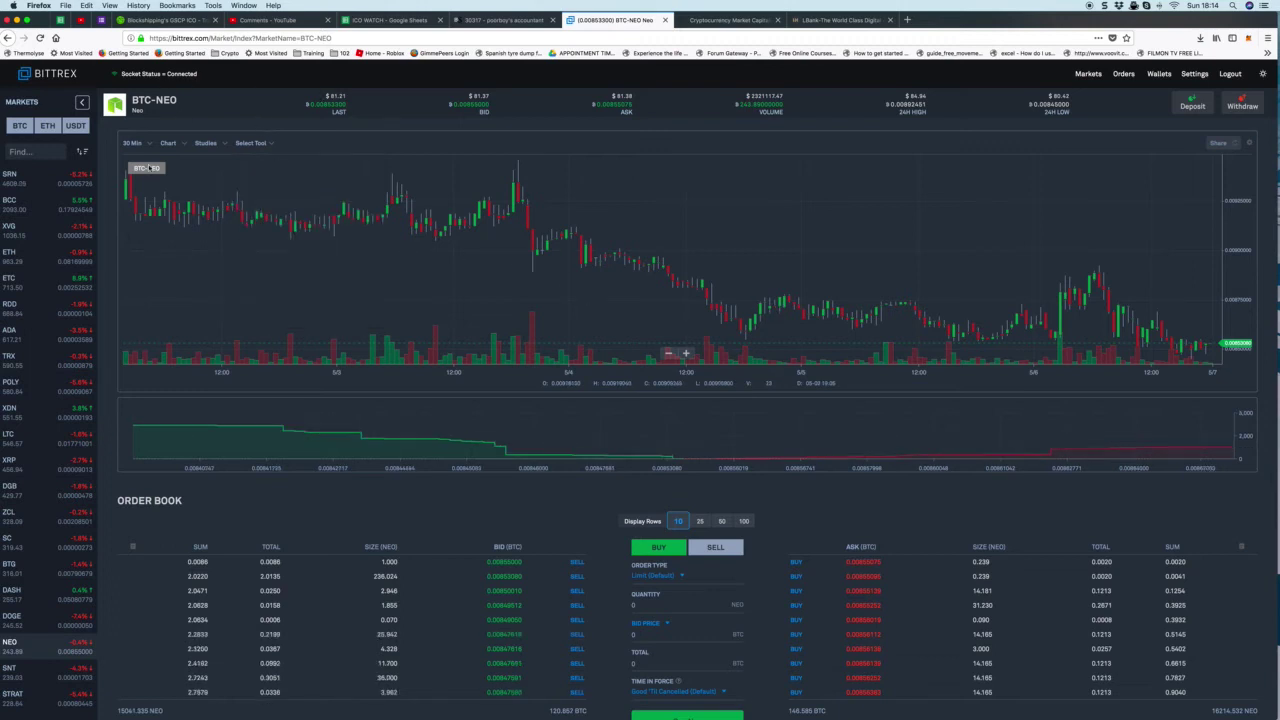
Step: Return to the wallet balances, search them for "eth" and open the BTC-ETH market from the Ethereum balance
{"action": "left_click", "coordinate": [8, 37]}
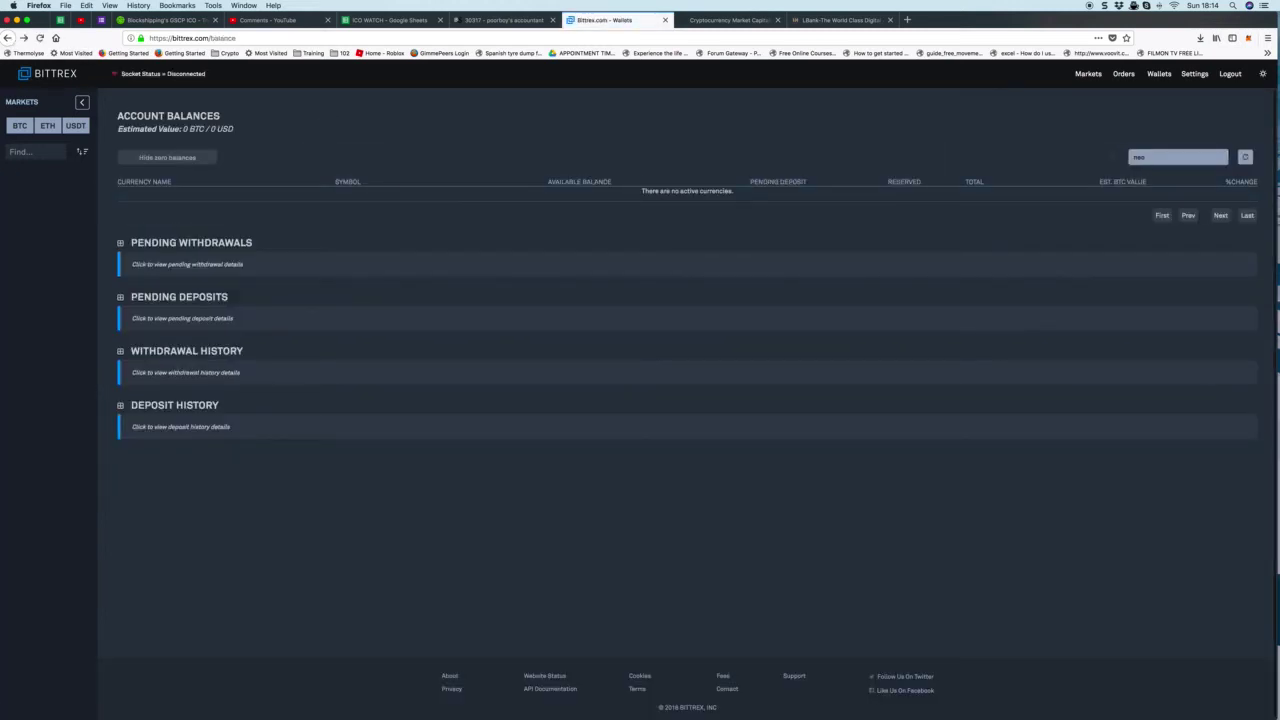
{"action": "type", "text": "eth"}
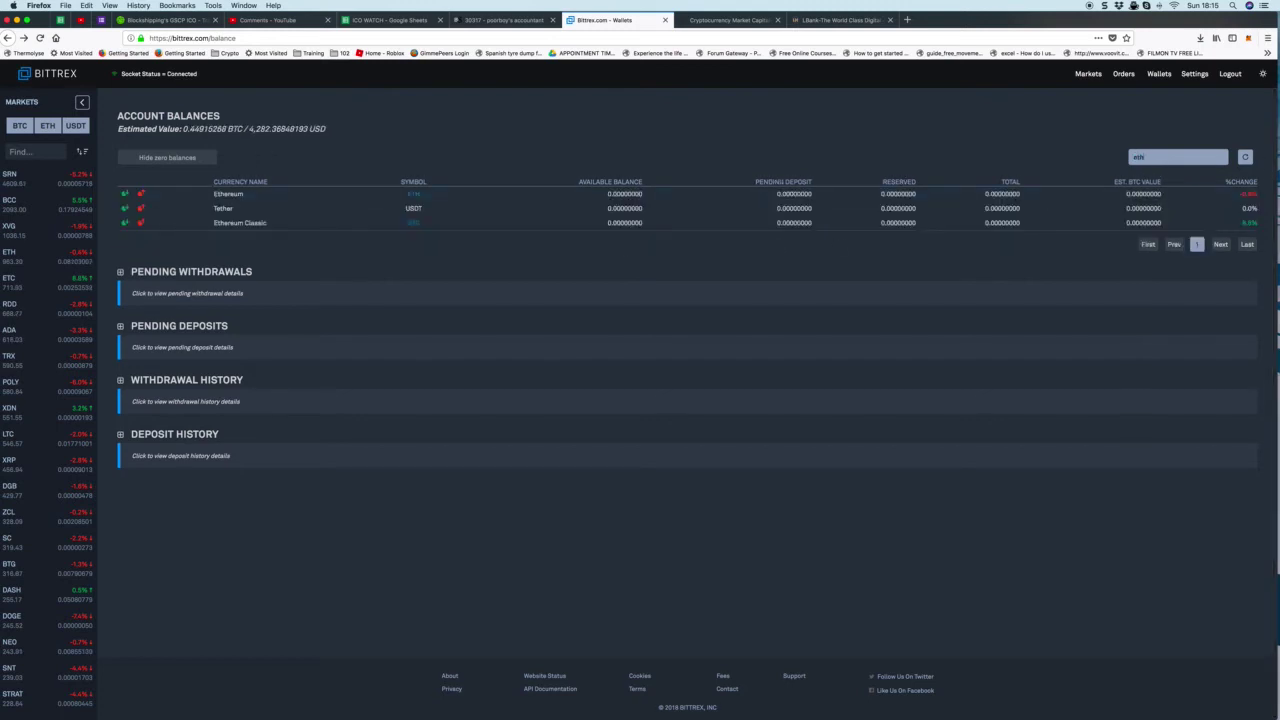
{"action": "left_click", "coordinate": [236, 197]}
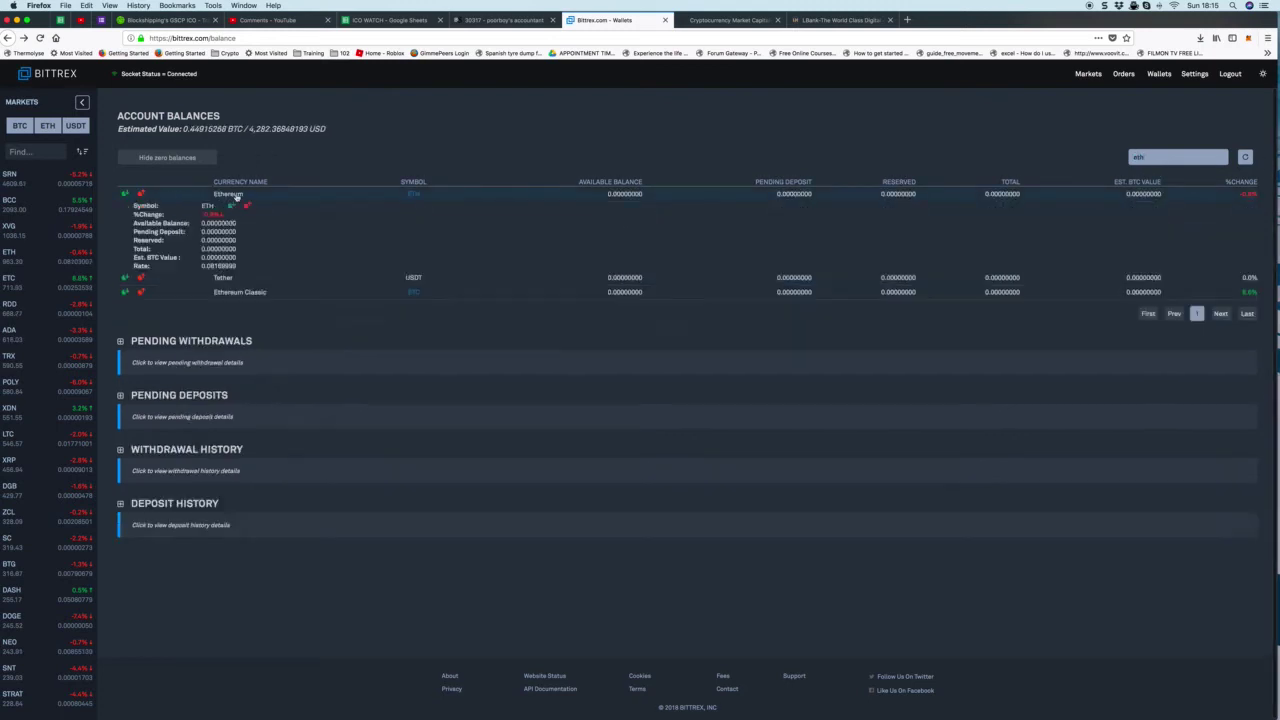
{"action": "left_click", "coordinate": [414, 195]}
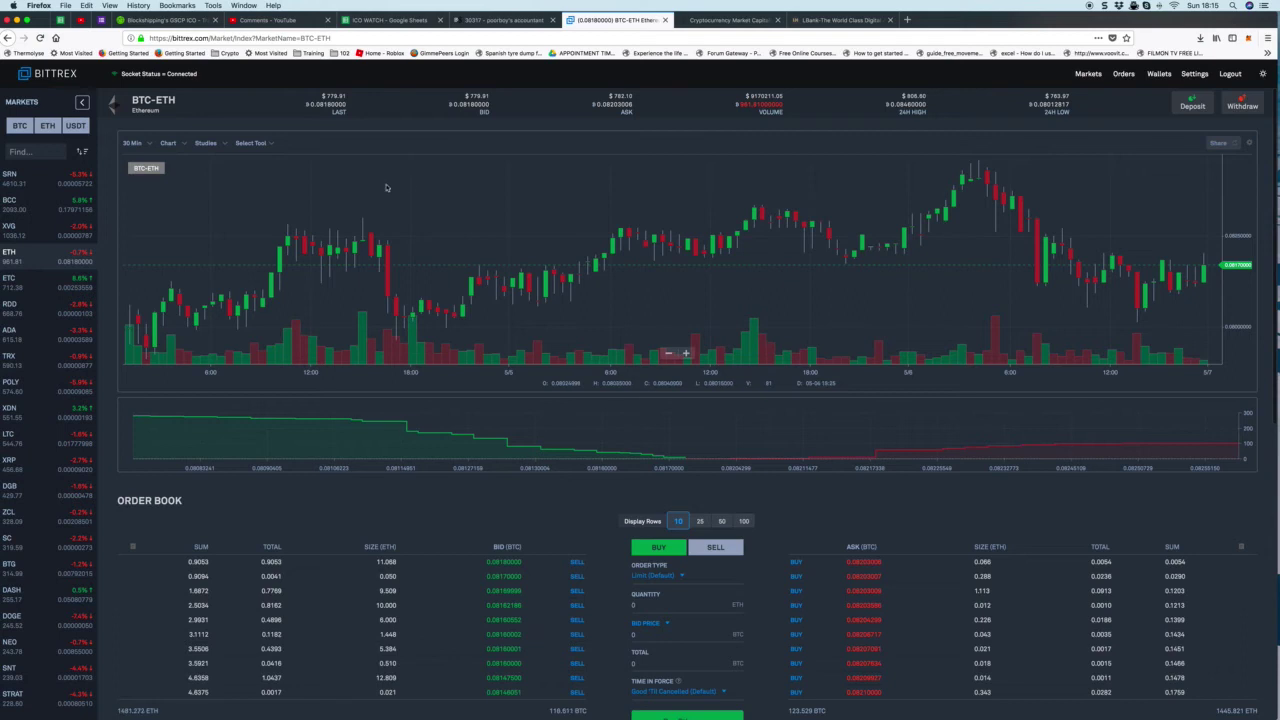
Step: Look over the drawing tools available for the BTC-ETH chart and view about three and a half days of prices
{"action": "left_click", "coordinate": [247, 144]}
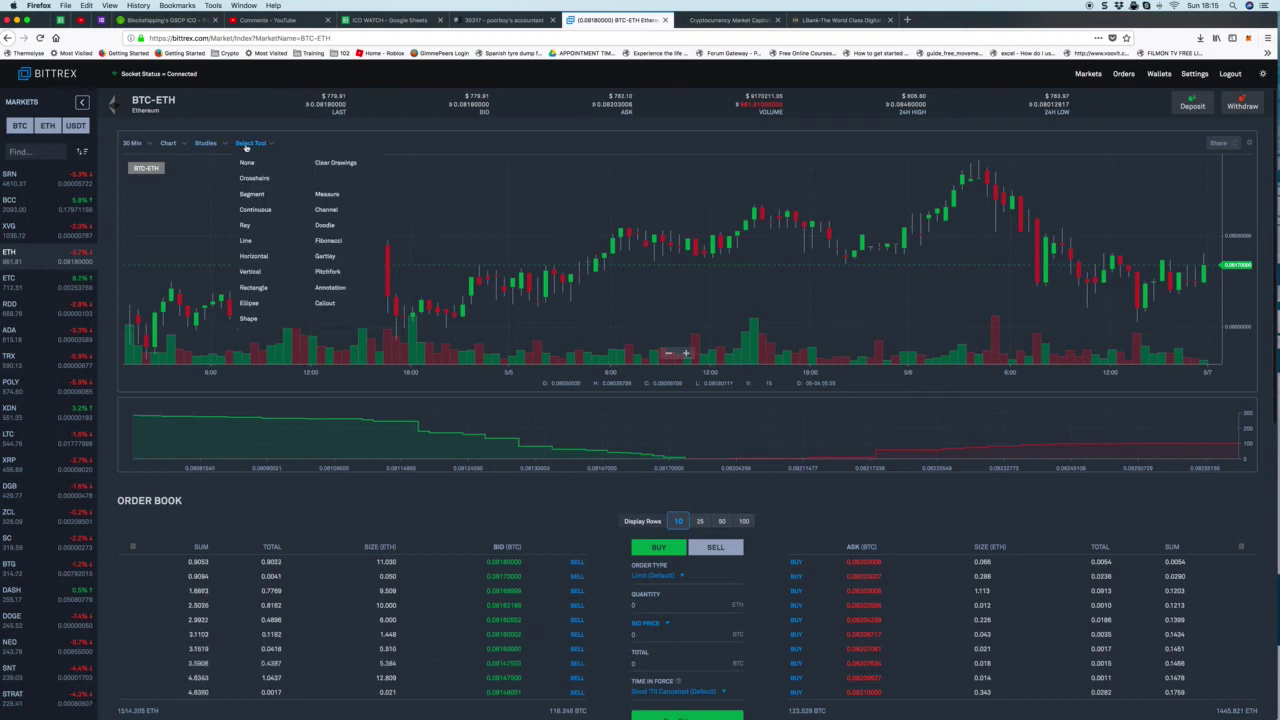
{"action": "left_click", "coordinate": [245, 147]}
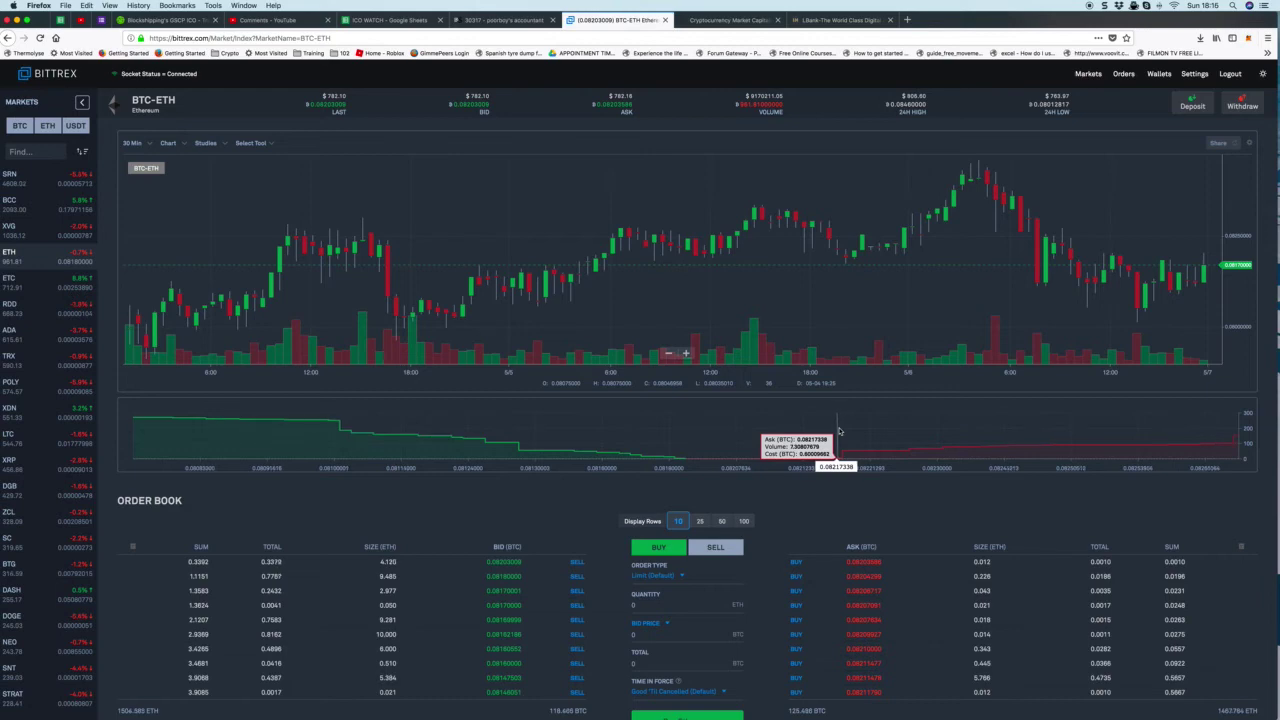
{"action": "scroll", "coordinate": [1204, 255], "scroll_direction": "down", "scroll_amount": 2}
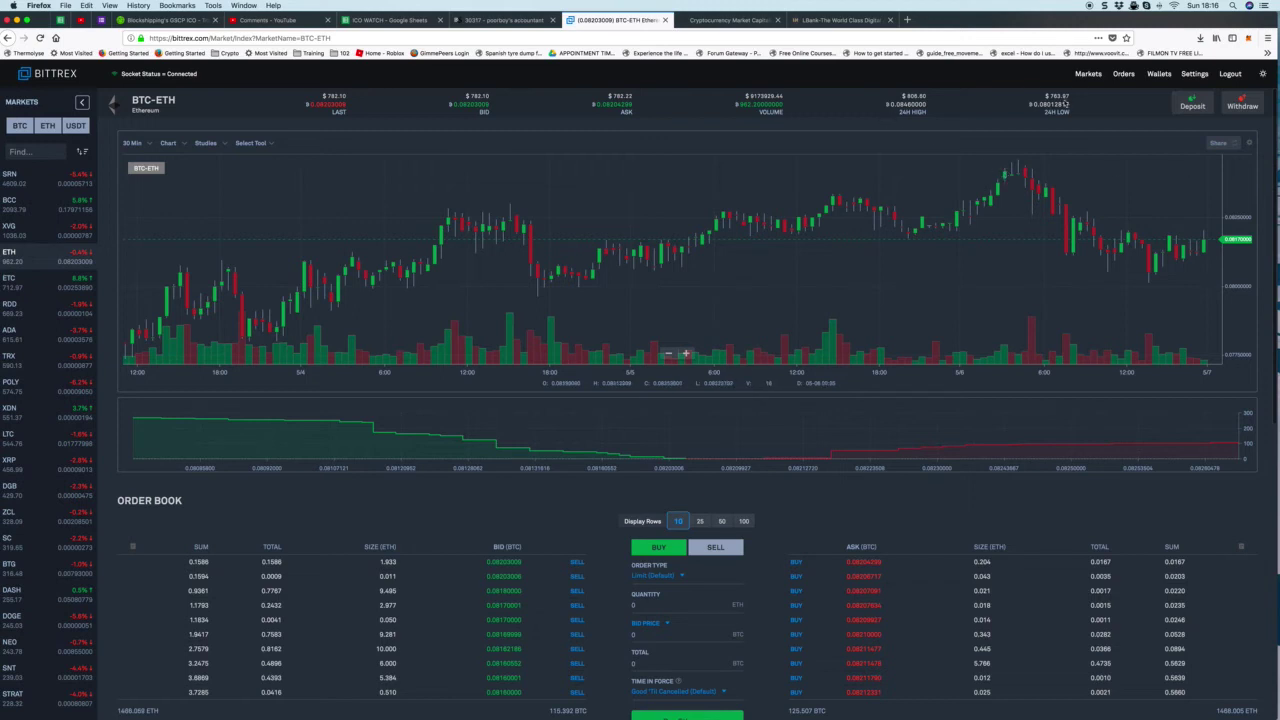
Step: Point out the 24-hour low for BTC-ETH and highlight the dollar value of its 24-hour high
{"action": "left_click_drag", "start_coordinate": [1078, 99], "coordinate": [1071, 116]}
{"action": "left_click", "coordinate": [1079, 111]}
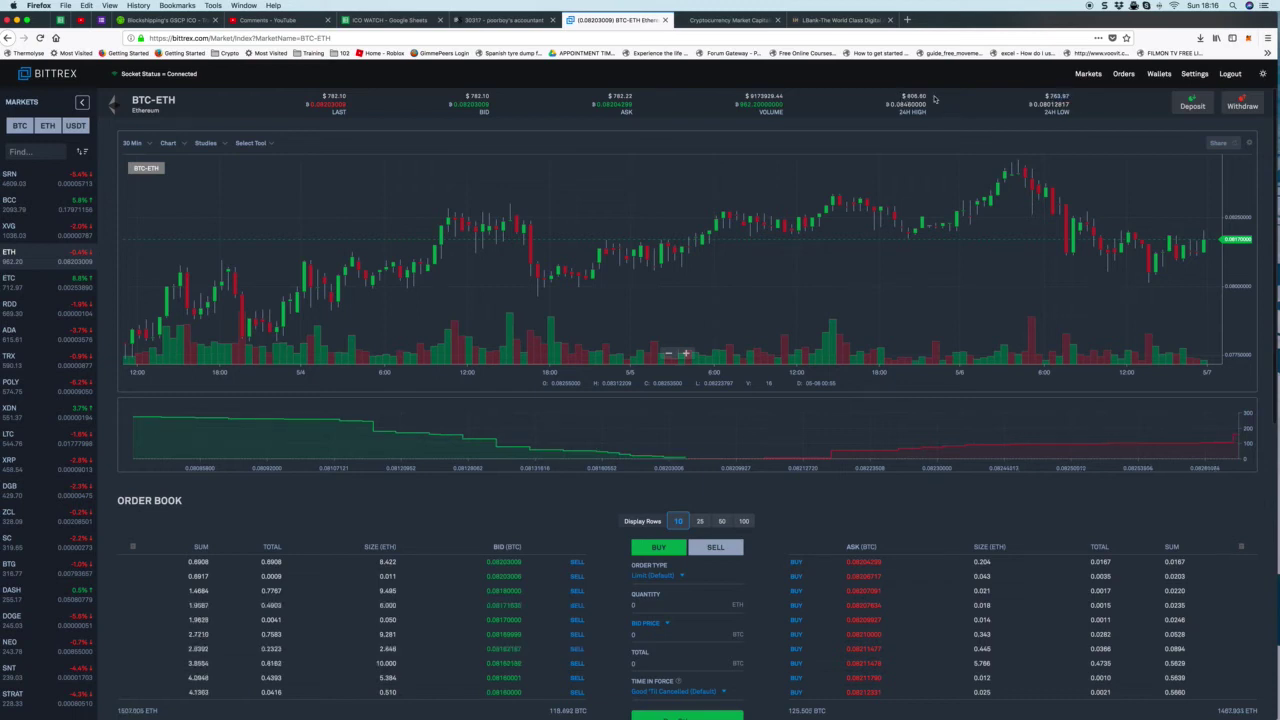
{"action": "left_click_drag", "start_coordinate": [907, 96], "coordinate": [939, 97]}
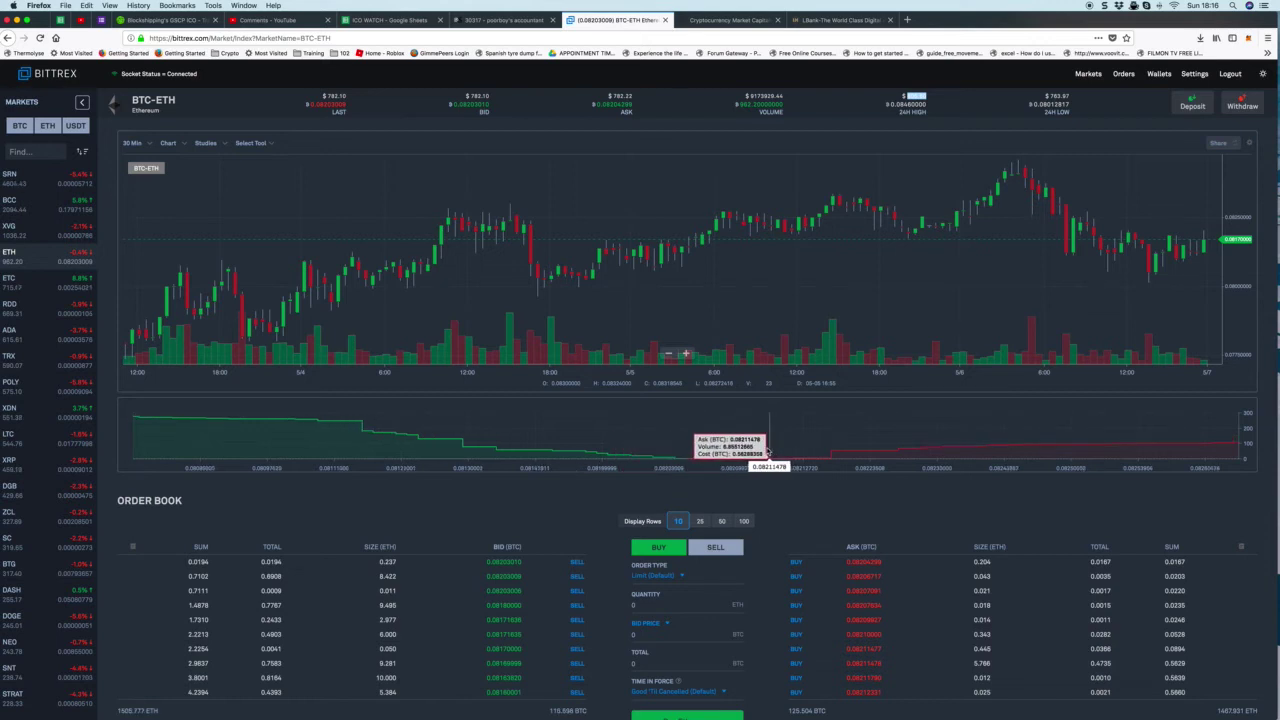
Step: Examine the BTC-ETH order book and the market history of recent buys and sells
{"action": "scroll", "coordinate": [864, 546], "scroll_direction": "down", "scroll_amount": 5}
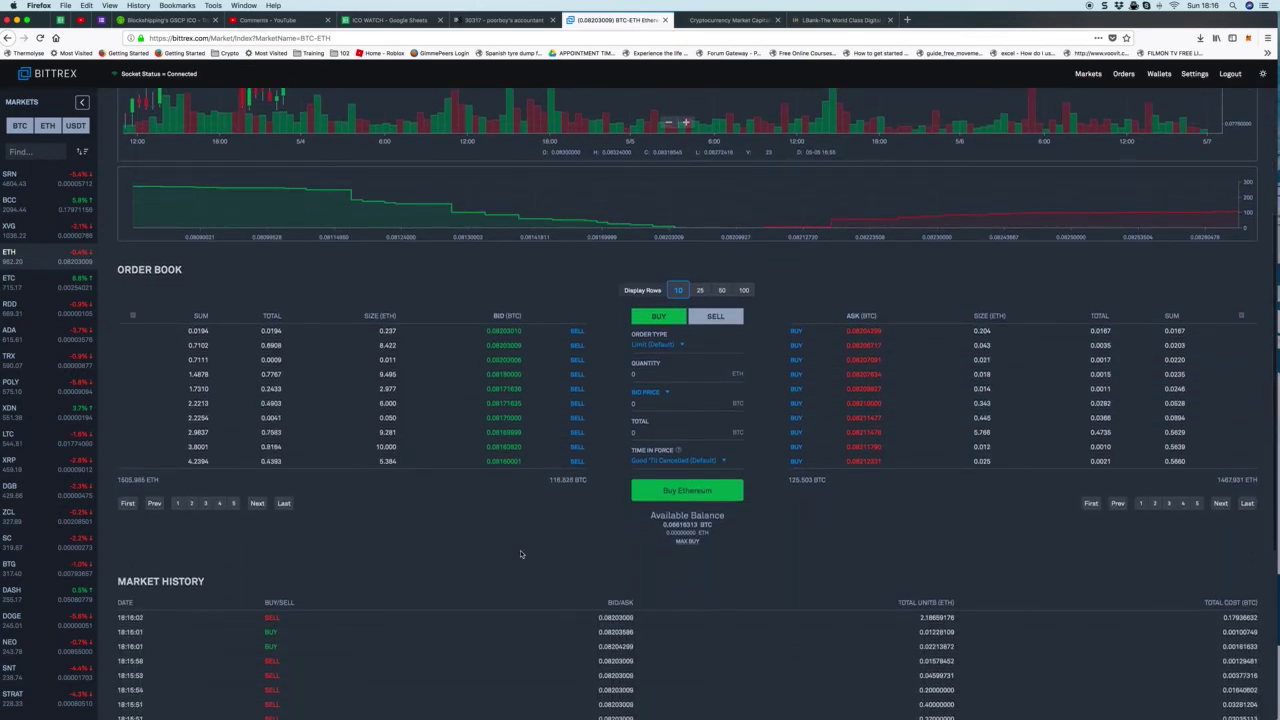
{"action": "scroll", "coordinate": [520, 490], "scroll_direction": "down", "scroll_amount": 1}
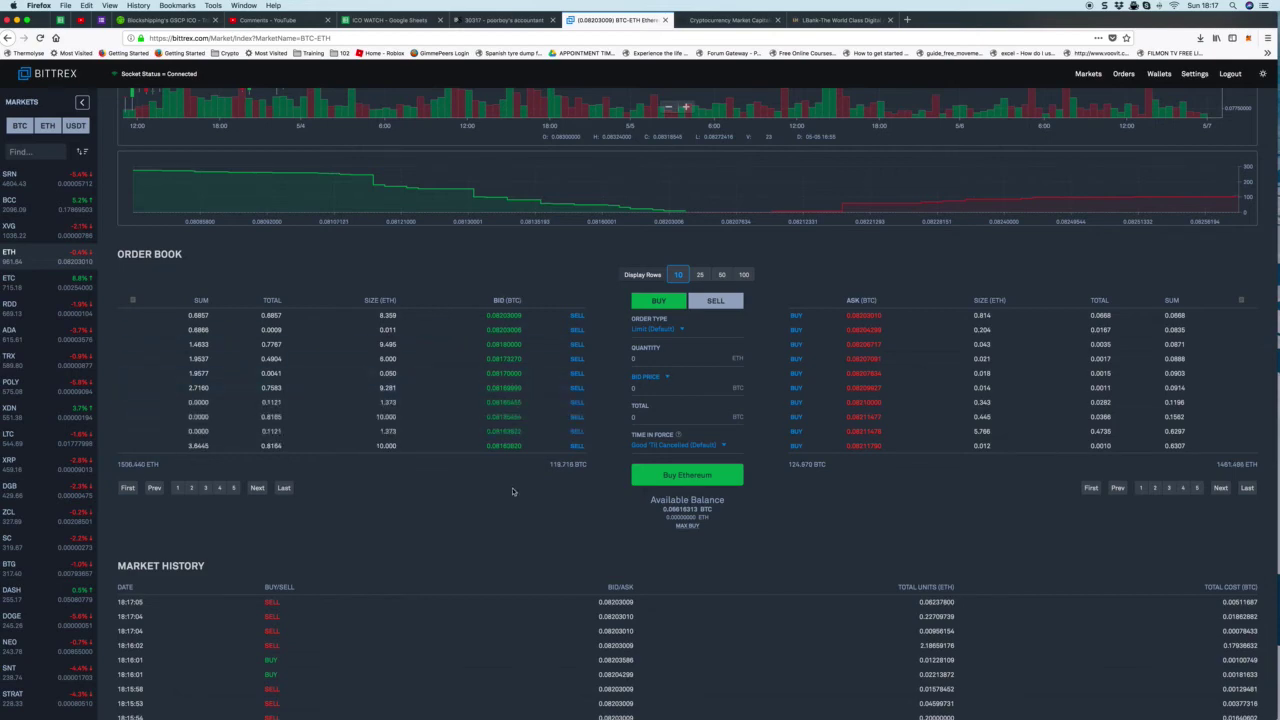
{"action": "scroll", "coordinate": [512, 491], "scroll_direction": "down", "scroll_amount": 1}
{"action": "scroll", "coordinate": [513, 488], "scroll_direction": "down", "scroll_amount": 4}
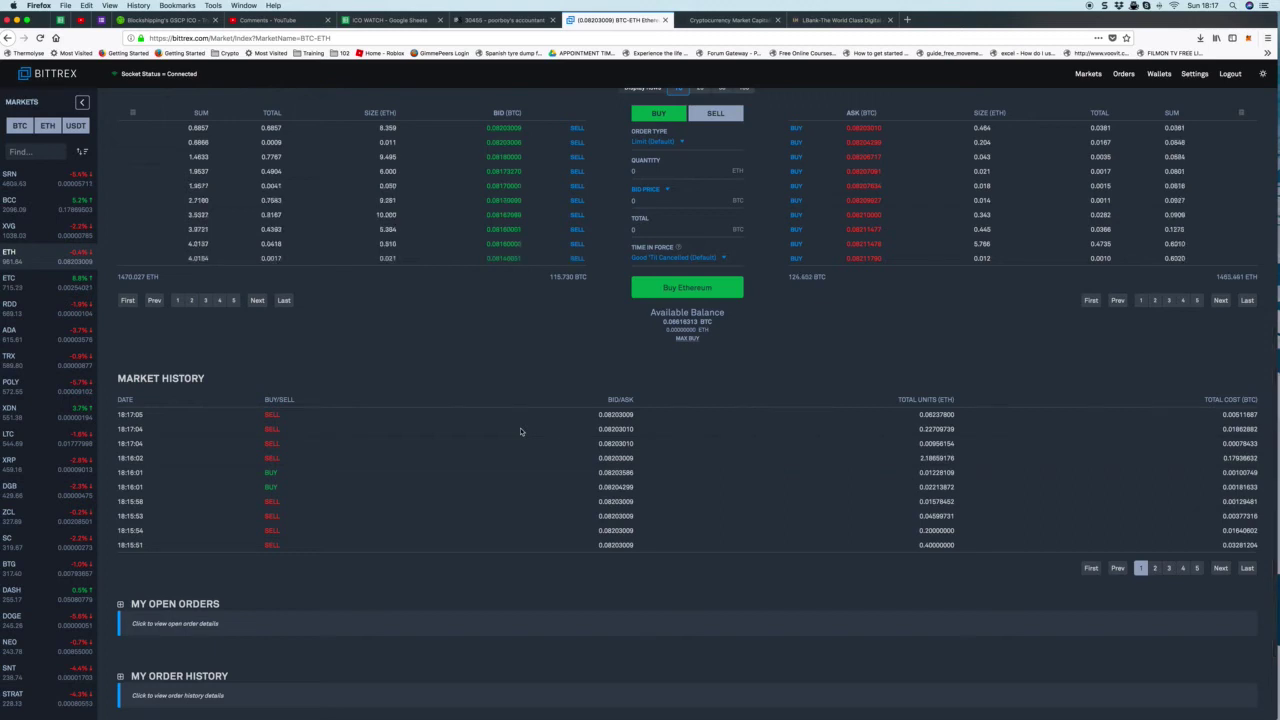
{"action": "scroll", "coordinate": [520, 431], "scroll_direction": "down", "scroll_amount": 1}
{"action": "scroll", "coordinate": [552, 485], "scroll_direction": "down", "scroll_amount": 2}
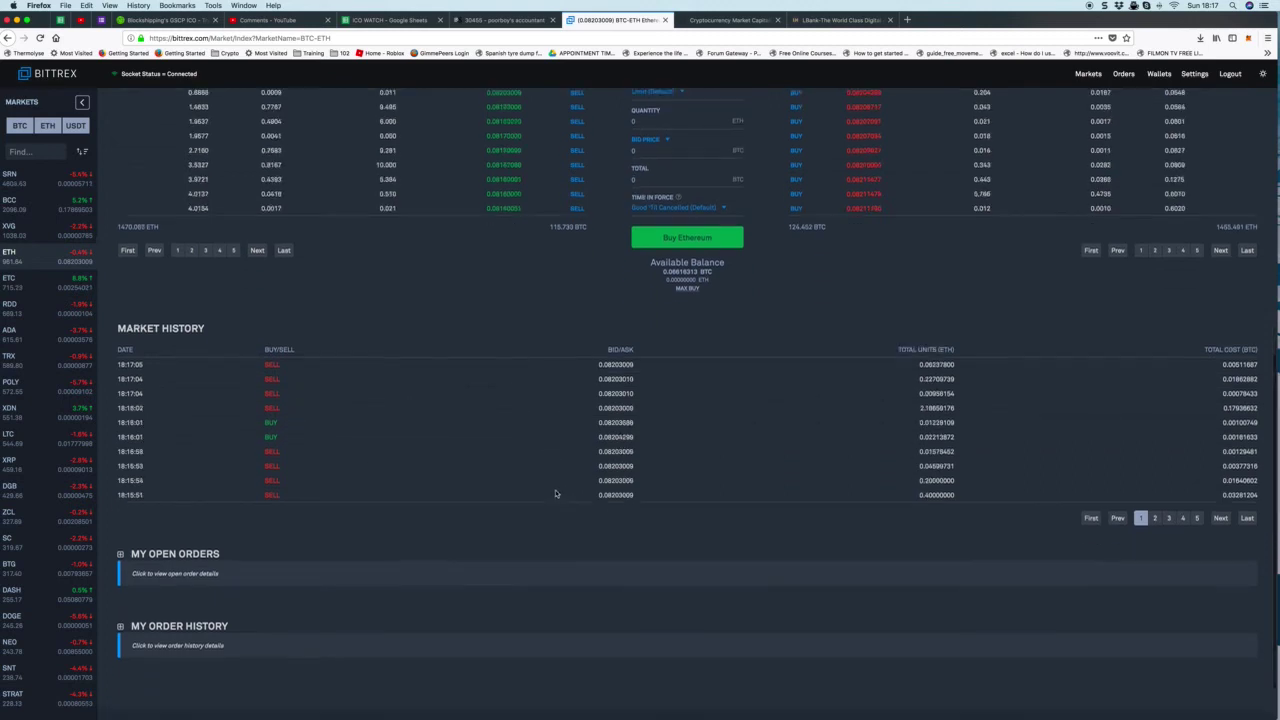
Step: Go back to the BTC-ETH price chart and examine about four days of price movement
{"action": "scroll", "coordinate": [555, 489], "scroll_direction": "up", "scroll_amount": 6}
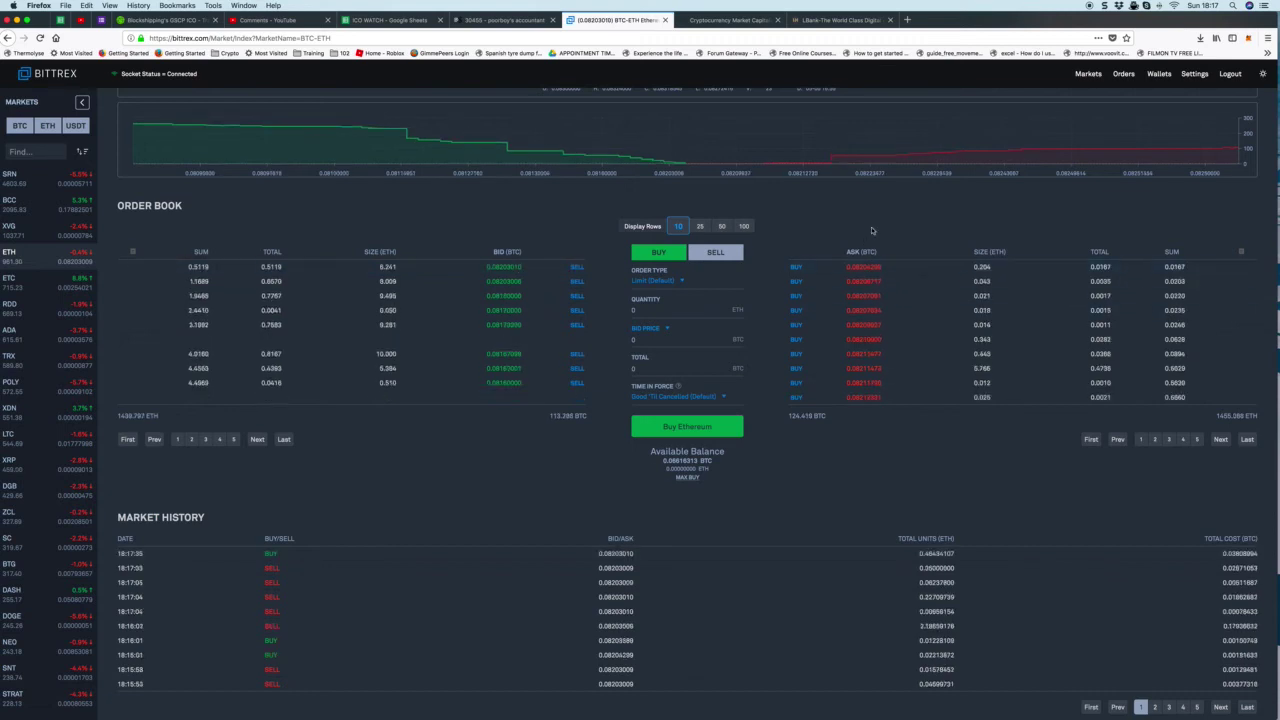
{"action": "scroll", "coordinate": [867, 270], "scroll_direction": "up", "scroll_amount": 3}
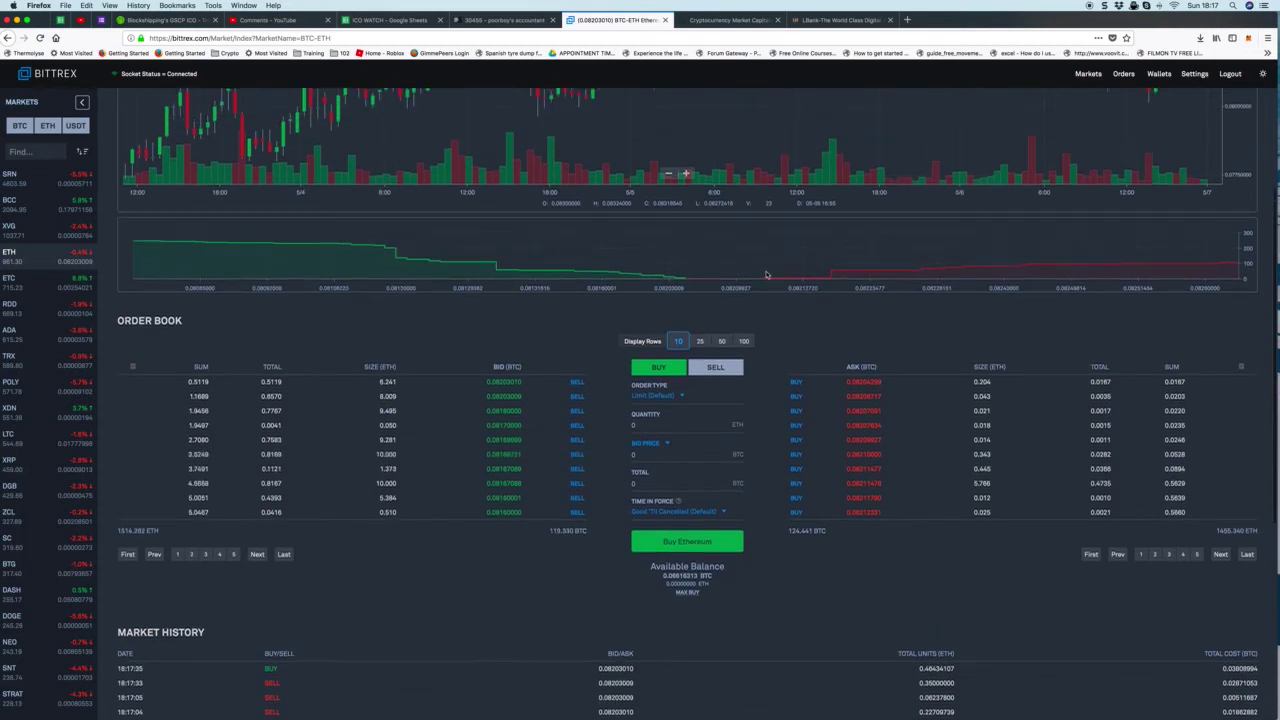
{"action": "scroll", "coordinate": [900, 280], "scroll_direction": "up", "scroll_amount": 3}
{"action": "scroll", "coordinate": [1062, 261], "scroll_direction": "up", "scroll_amount": 3}
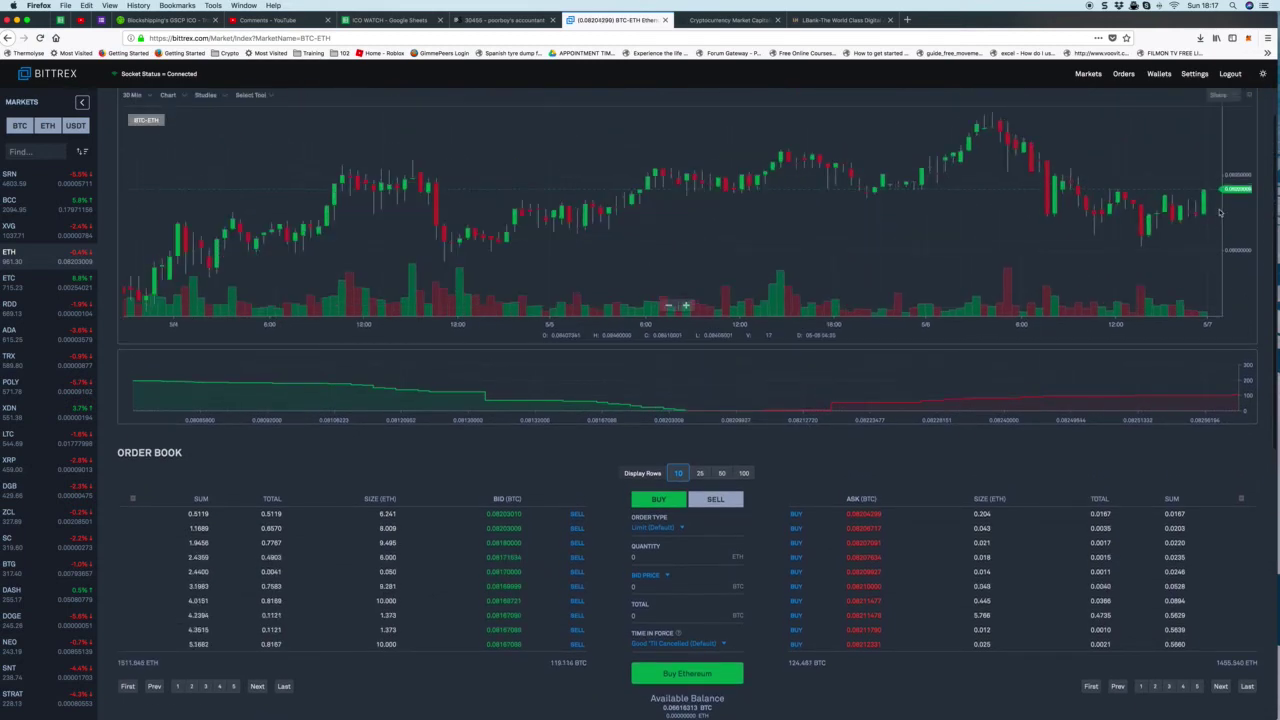
{"action": "scroll", "coordinate": [1180, 262], "scroll_direction": "down", "scroll_amount": 5}
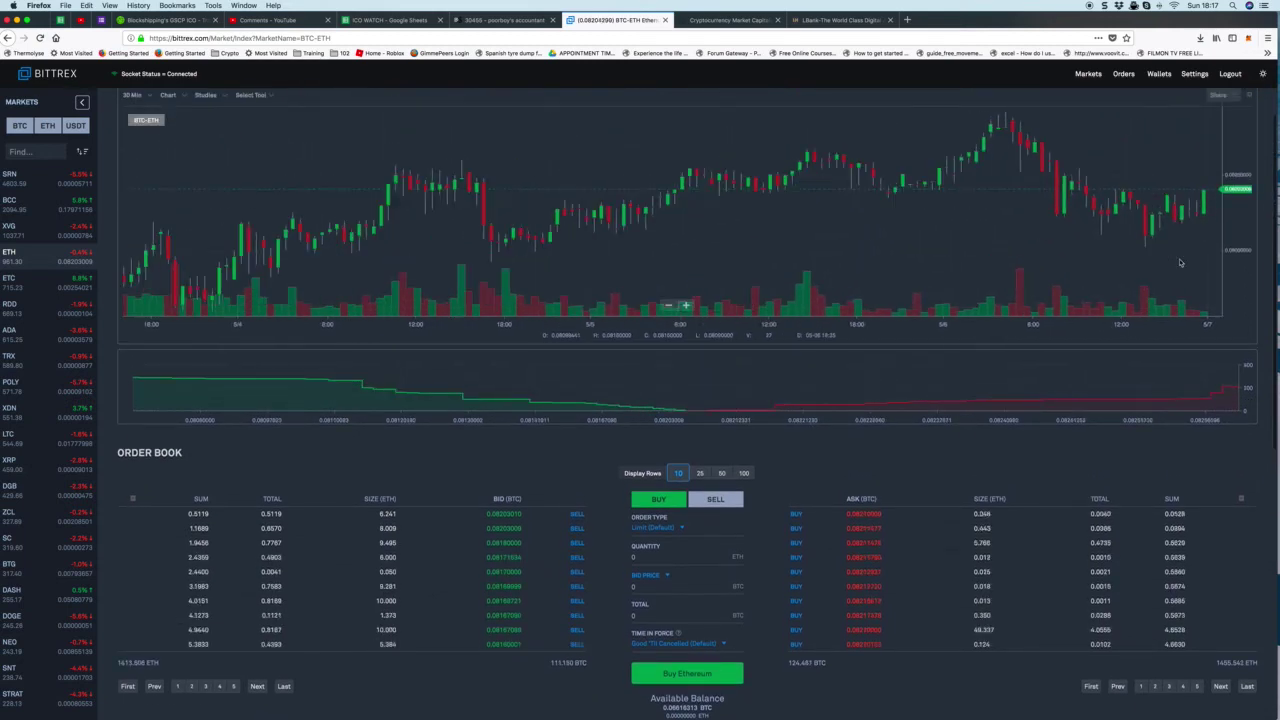
{"action": "scroll", "coordinate": [1199, 181], "scroll_direction": "up", "scroll_amount": 2}
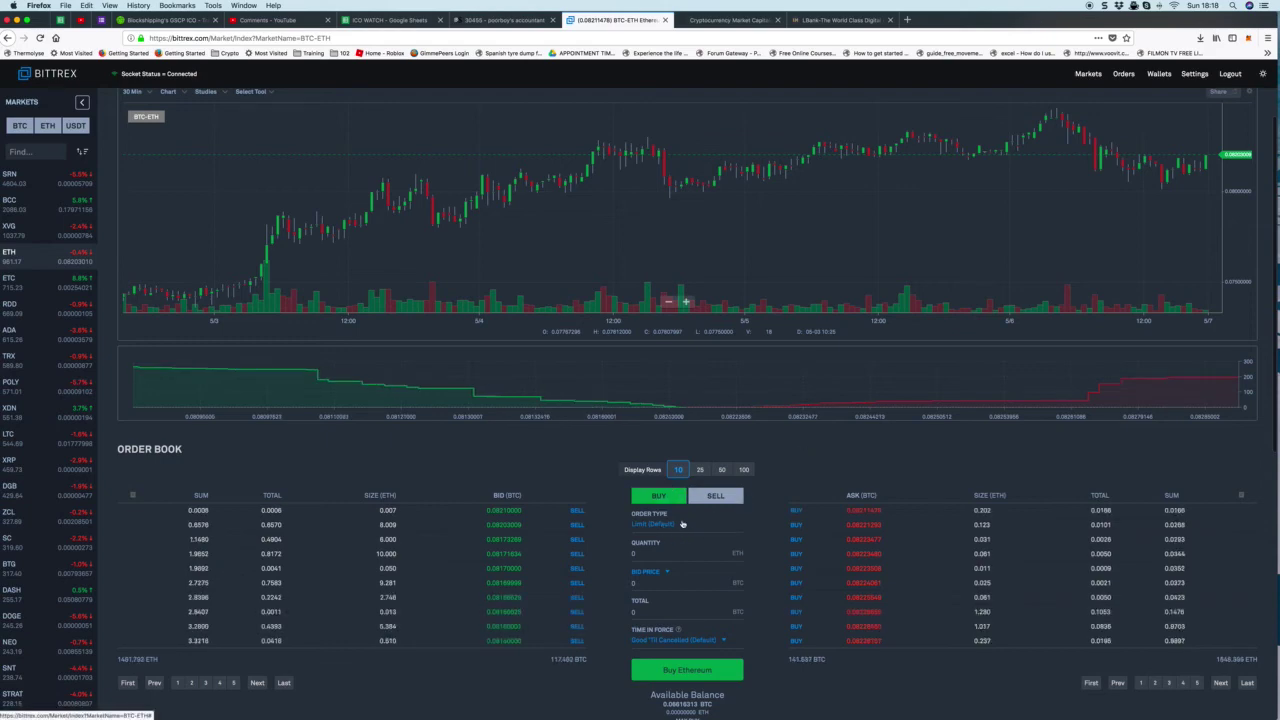
Step: Review the order type and time in force options of the Ethereum buy form, keeping the default choices
{"action": "left_click", "coordinate": [682, 524]}
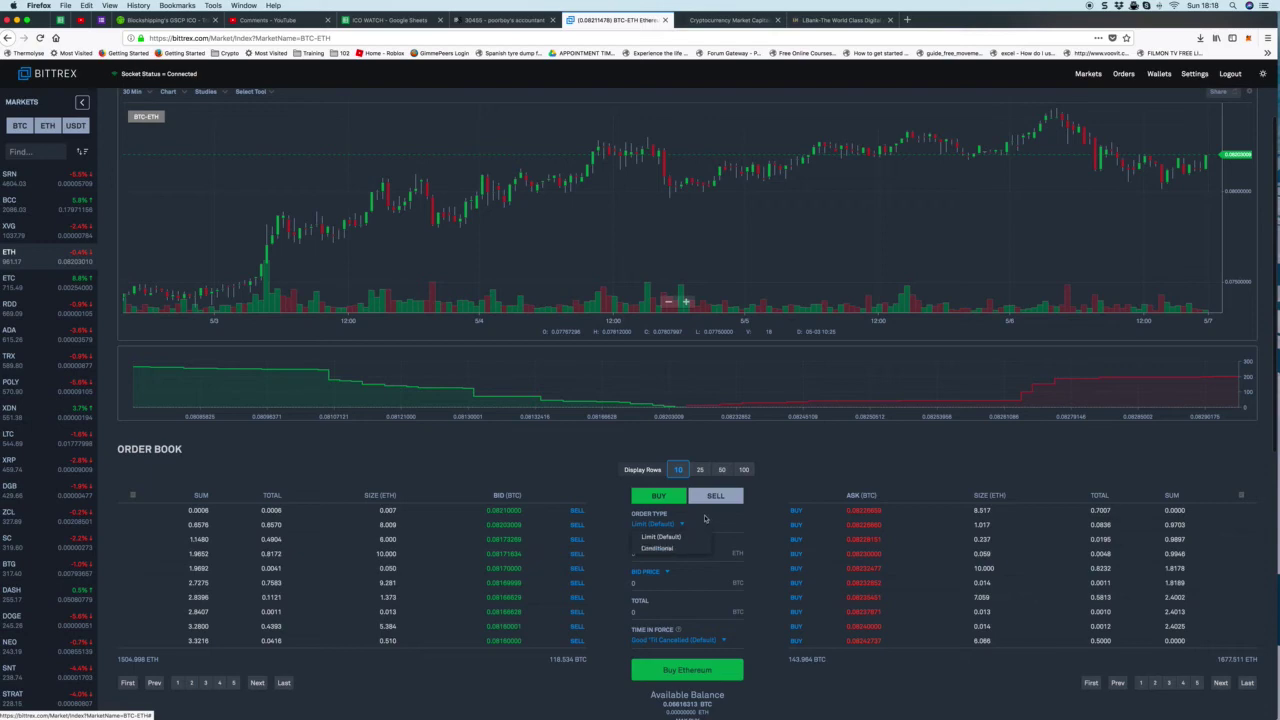
{"action": "left_click", "coordinate": [704, 518]}
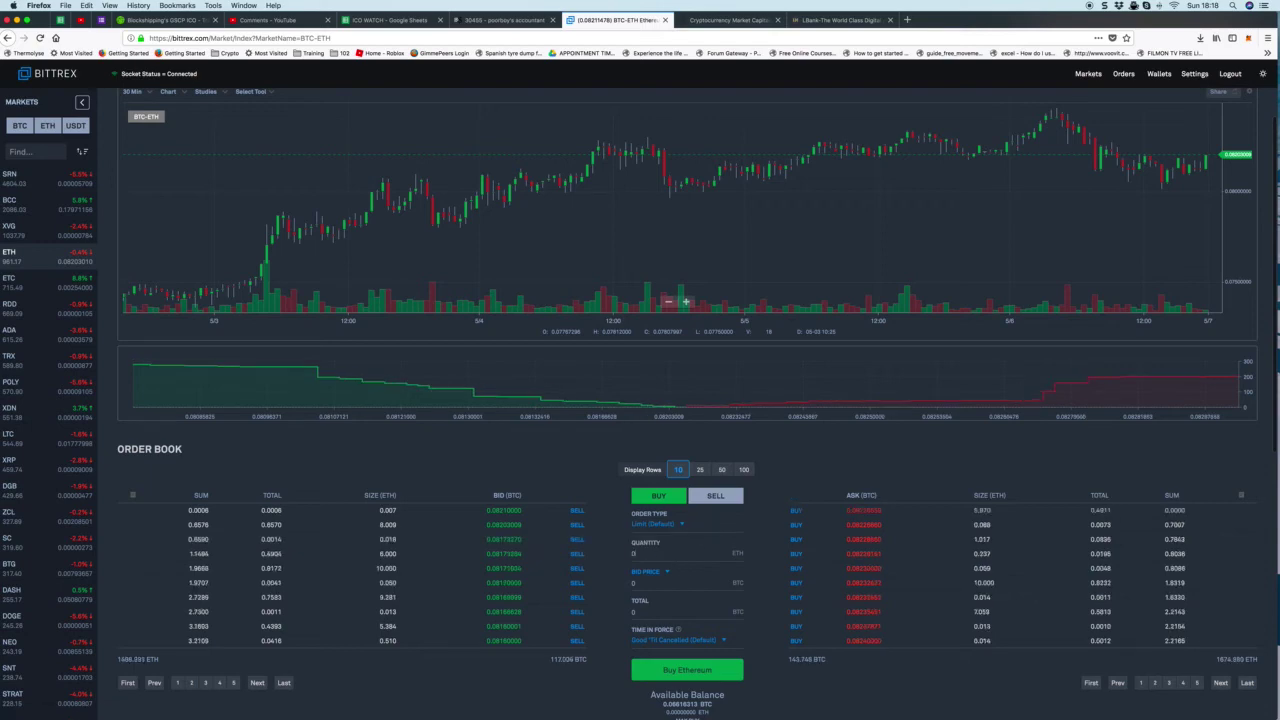
{"action": "left_click", "coordinate": [634, 553]}
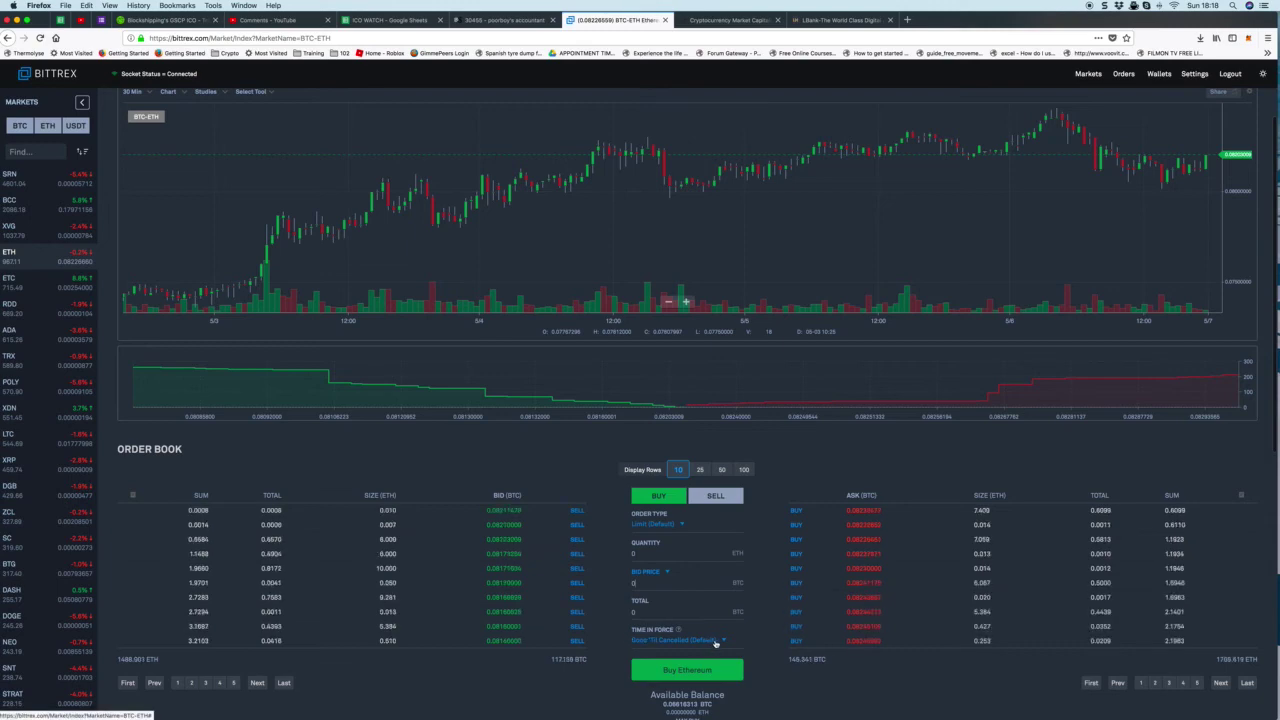
{"action": "left_click", "coordinate": [720, 641]}
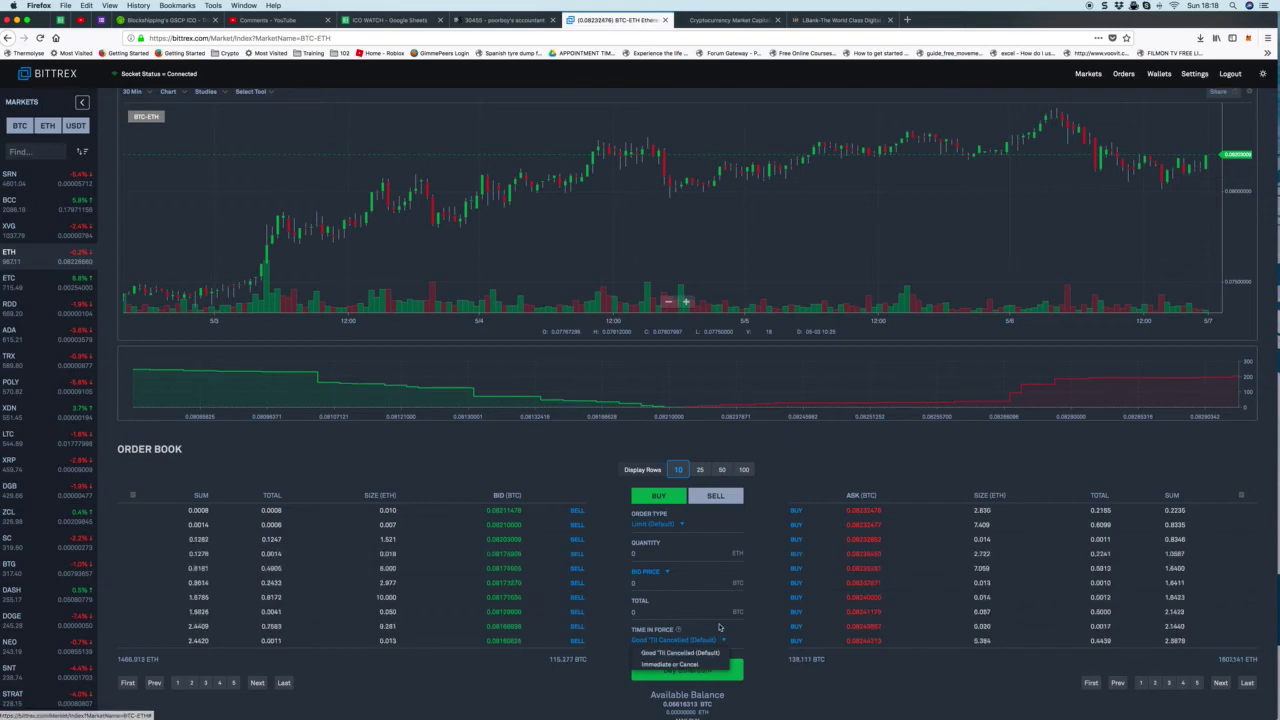
{"action": "left_click", "coordinate": [721, 639]}
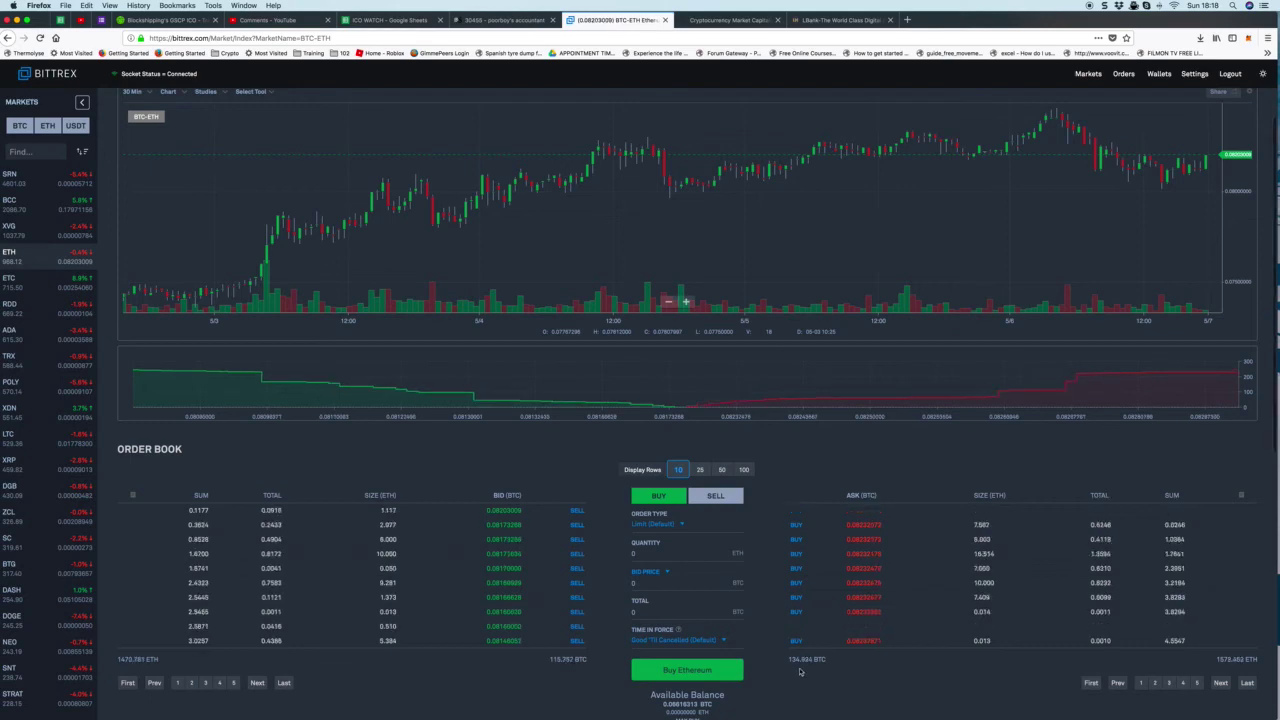
Step: Compare short and longer date ranges on the BTC-ETH price chart and return to the market's summary prices
{"action": "scroll", "coordinate": [797, 678], "scroll_direction": "down", "scroll_amount": 3}
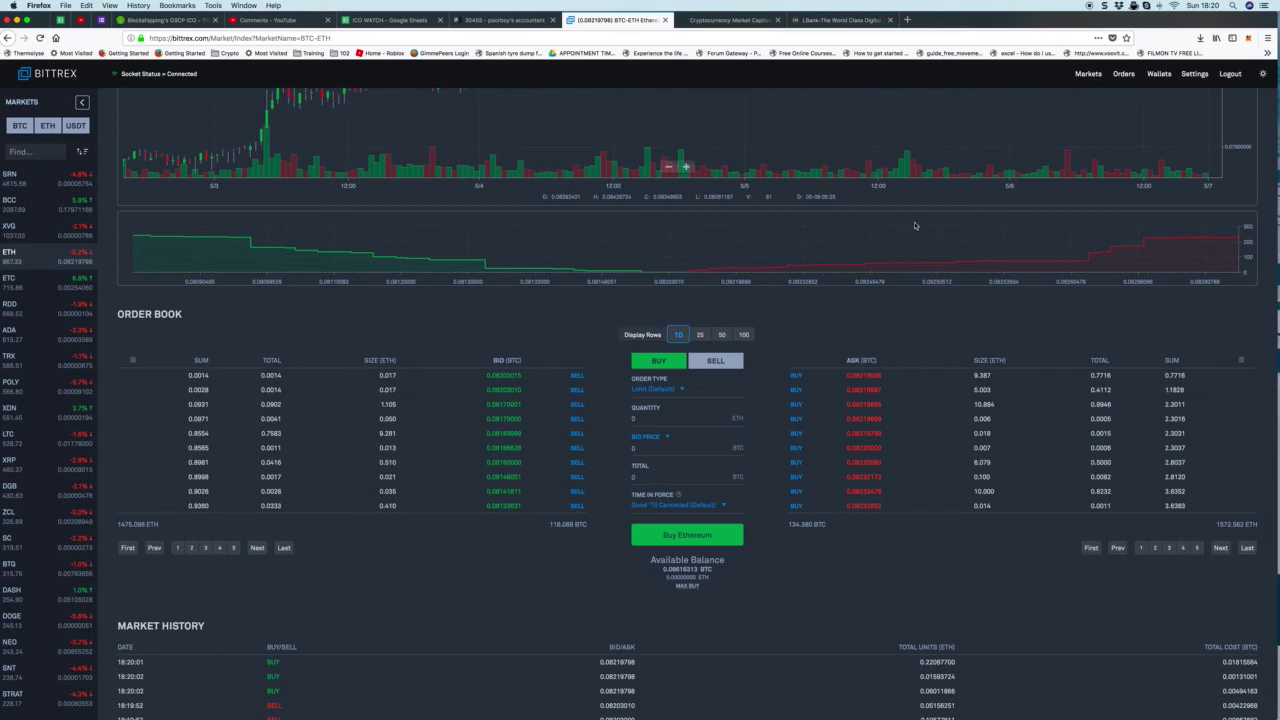
{"action": "scroll", "coordinate": [957, 146], "scroll_direction": "up", "scroll_amount": 5}
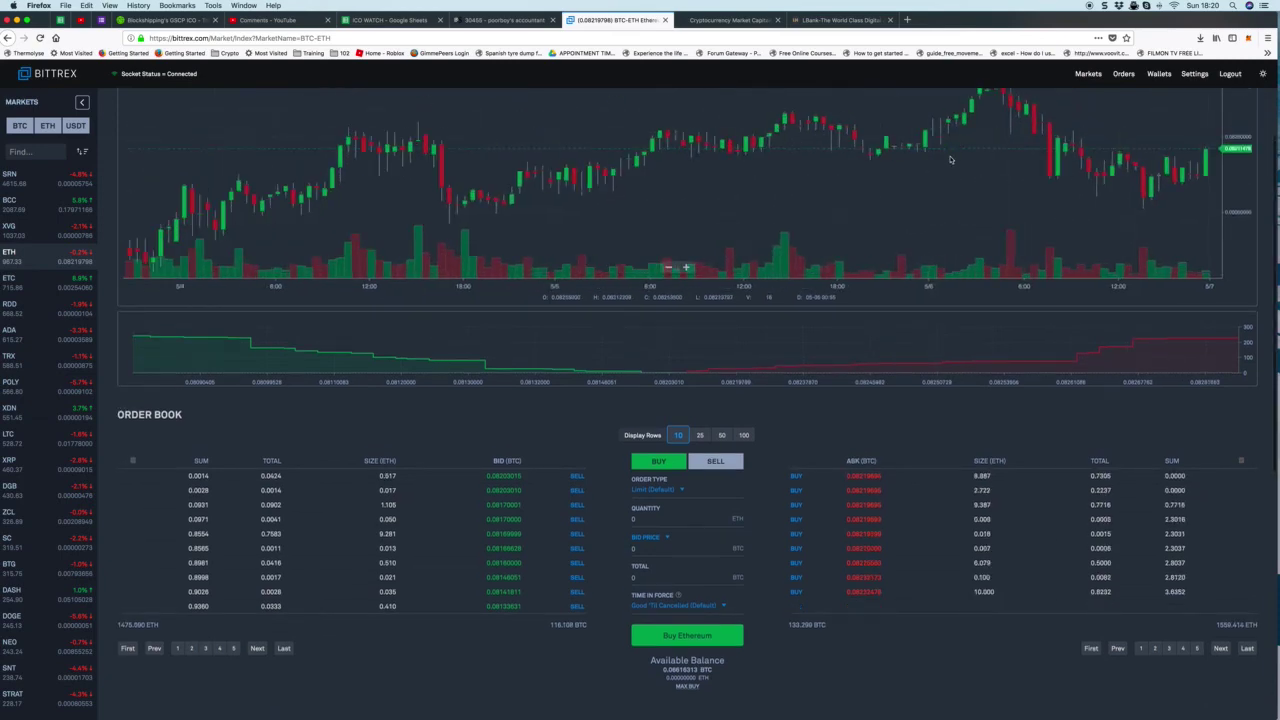
{"action": "scroll", "coordinate": [951, 160], "scroll_direction": "down", "scroll_amount": 3}
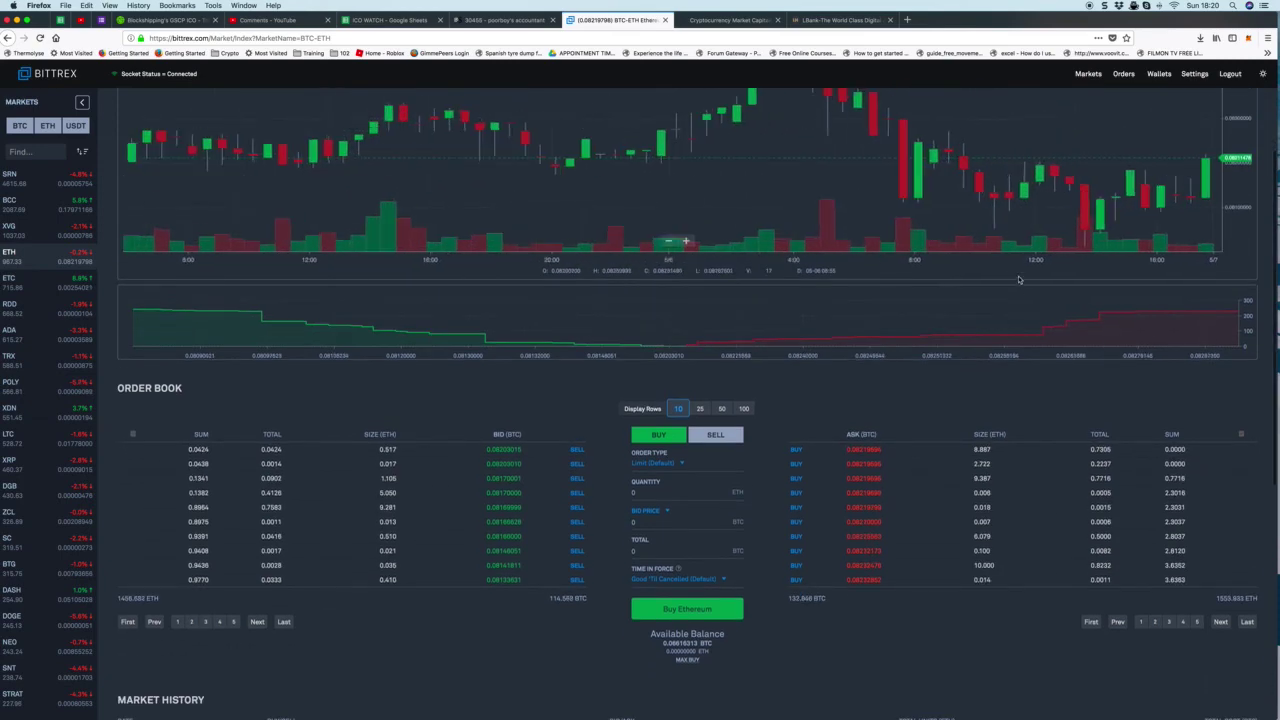
{"action": "scroll", "coordinate": [1016, 277], "scroll_direction": "down", "scroll_amount": 3}
{"action": "scroll", "coordinate": [900, 210], "scroll_direction": "down", "scroll_amount": 2}
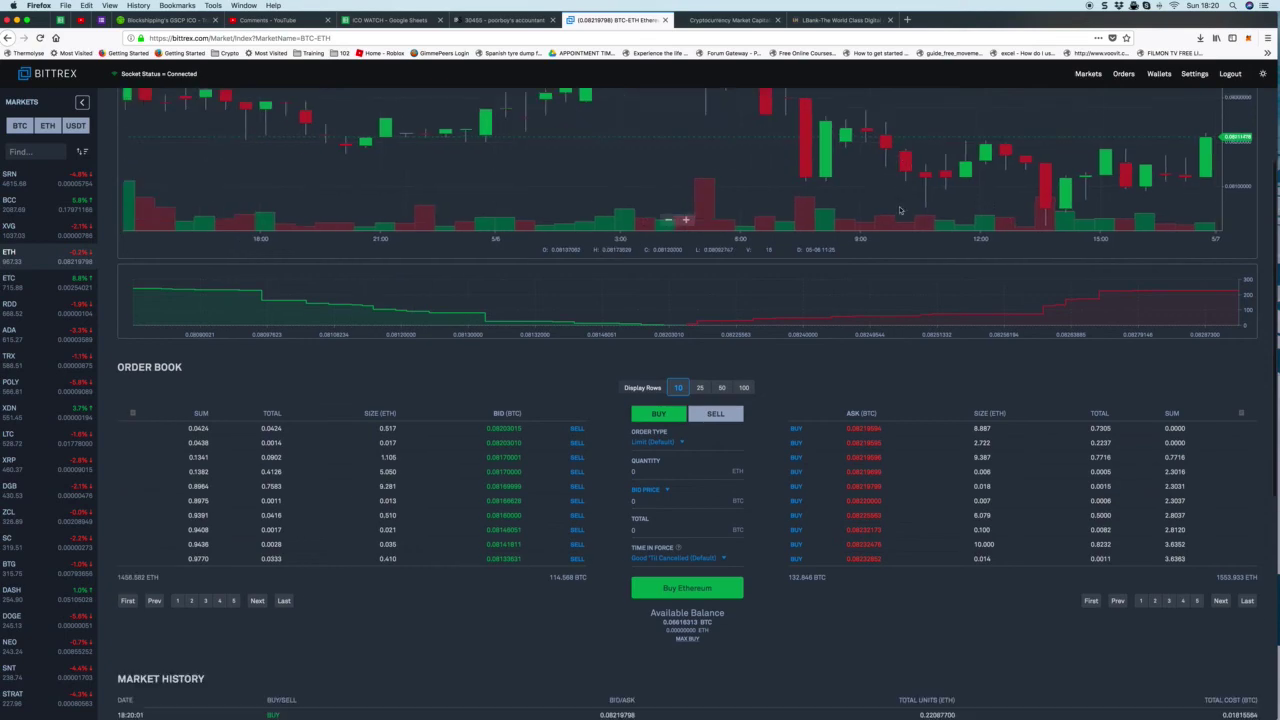
{"action": "scroll", "coordinate": [900, 210], "scroll_direction": "up", "scroll_amount": 5}
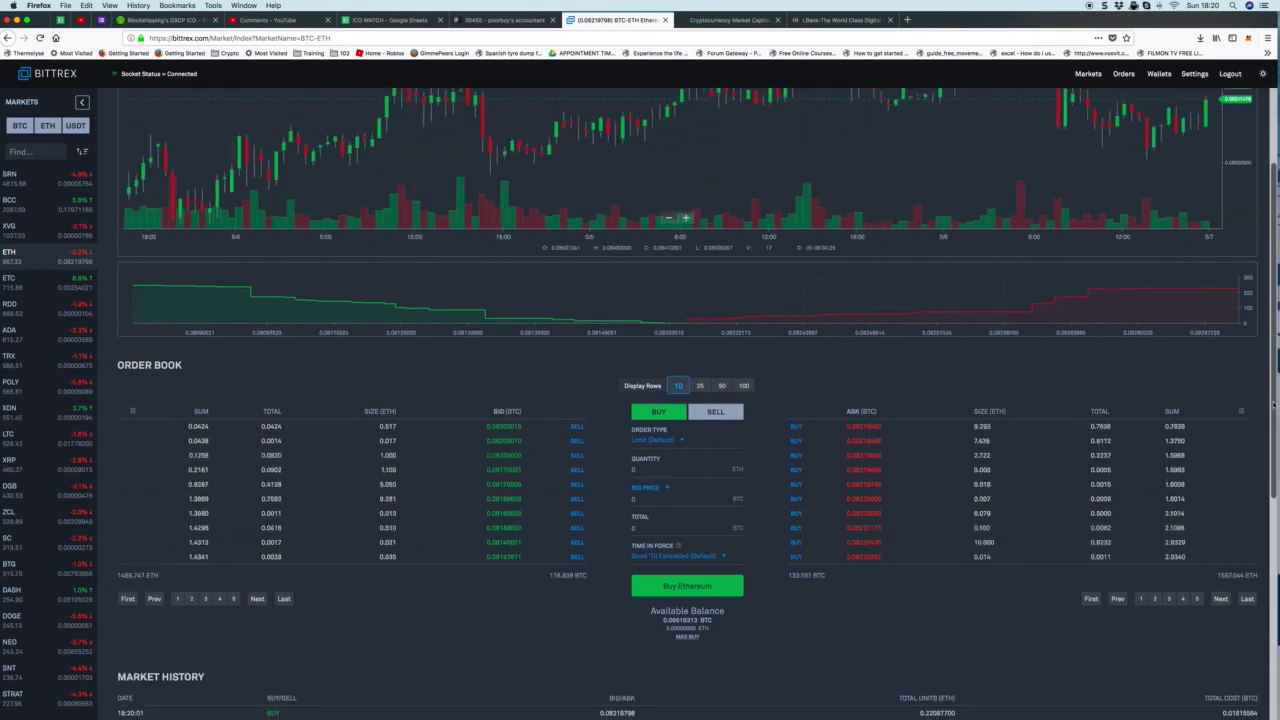
{"action": "scroll", "coordinate": [690, 400], "scroll_direction": "up", "scroll_amount": 3}
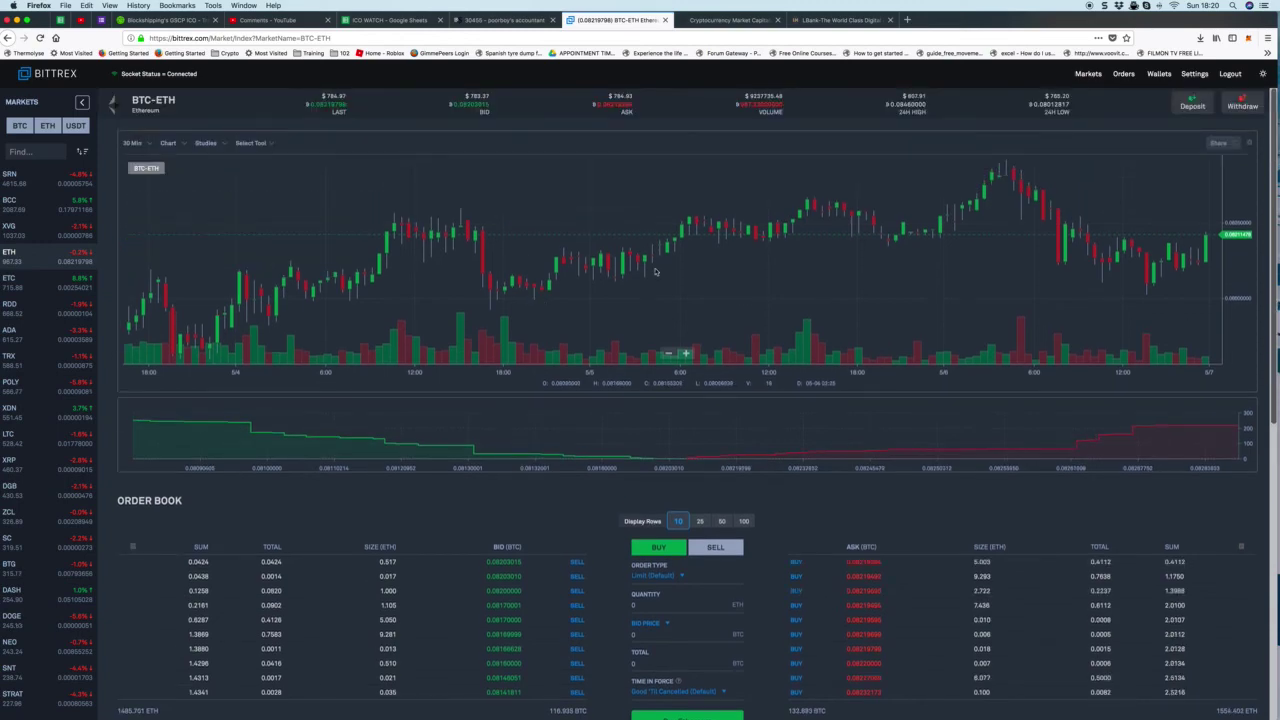